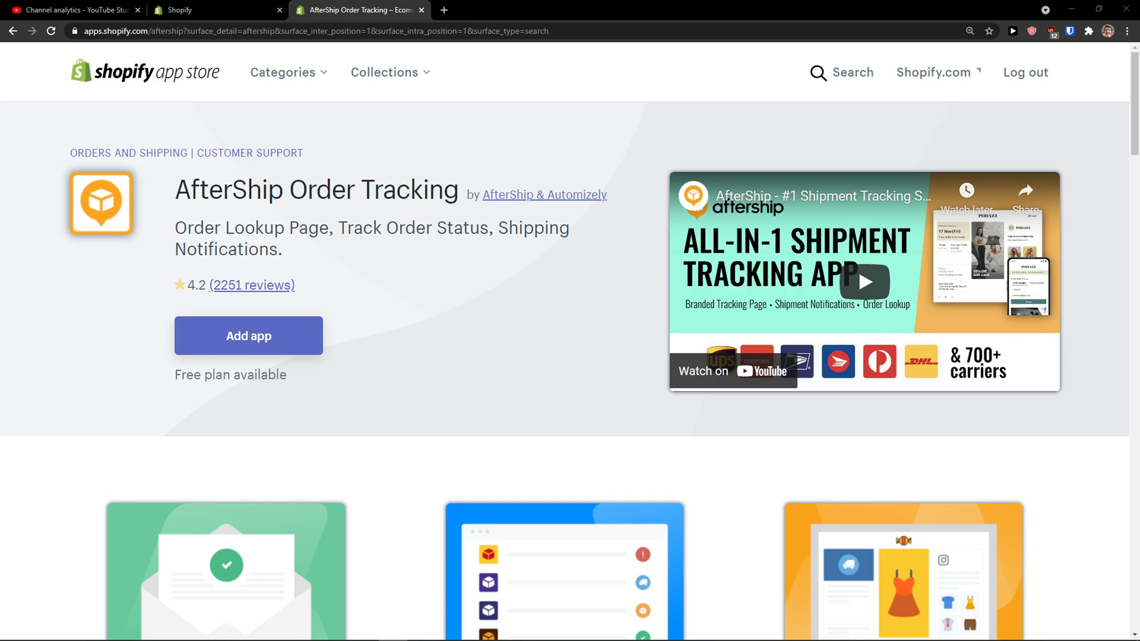
Step: Scroll through the AfterShip Order Tracking listing in the Shopify App Store
{"action": "scroll", "coordinate": [45, 433], "scroll_direction": "down", "scroll_amount": 1}
{"action": "scroll", "coordinate": [40, 433], "scroll_direction": "up", "scroll_amount": 1}
Step: Add the AfterShip Order Tracking app and approve its requested permissions to install it
{"action": "left_click", "coordinate": [254, 337]}
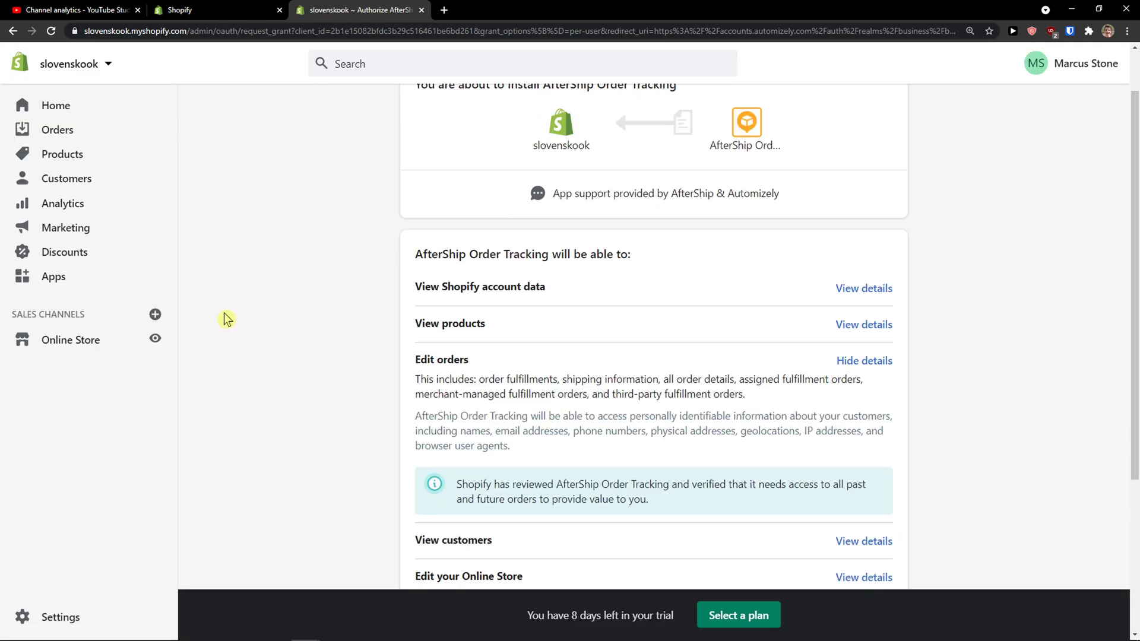
{"action": "scroll", "coordinate": [225, 320], "scroll_direction": "down", "scroll_amount": 3}
{"action": "left_click", "coordinate": [882, 534]}
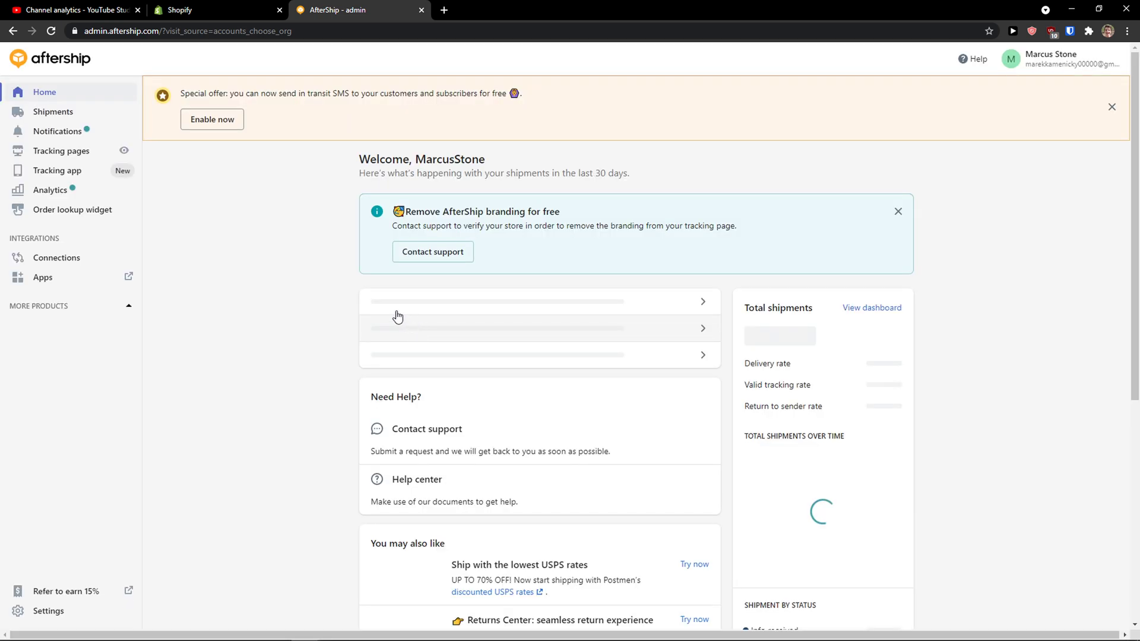
Step: Zoom the page in and dismiss the Remove AfterShip branding notice on the dashboard
{"action": "key", "text": "ctrl+plus"}
{"action": "key", "text": "ctrl+plus"}
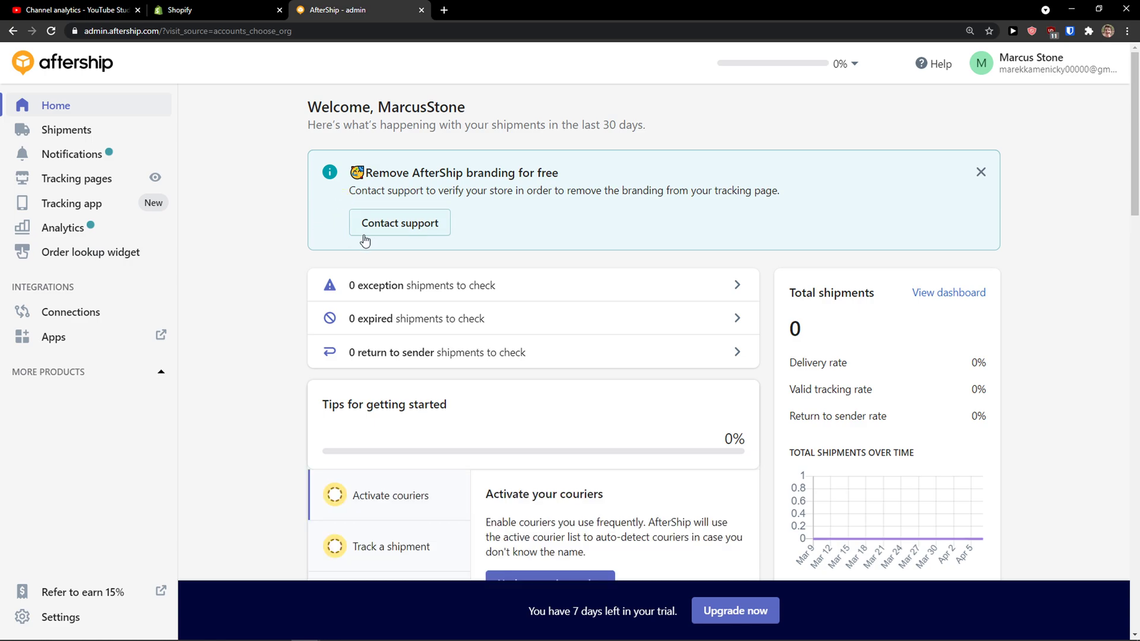
{"action": "left_click_drag", "start_coordinate": [373, 172], "coordinate": [552, 173]}
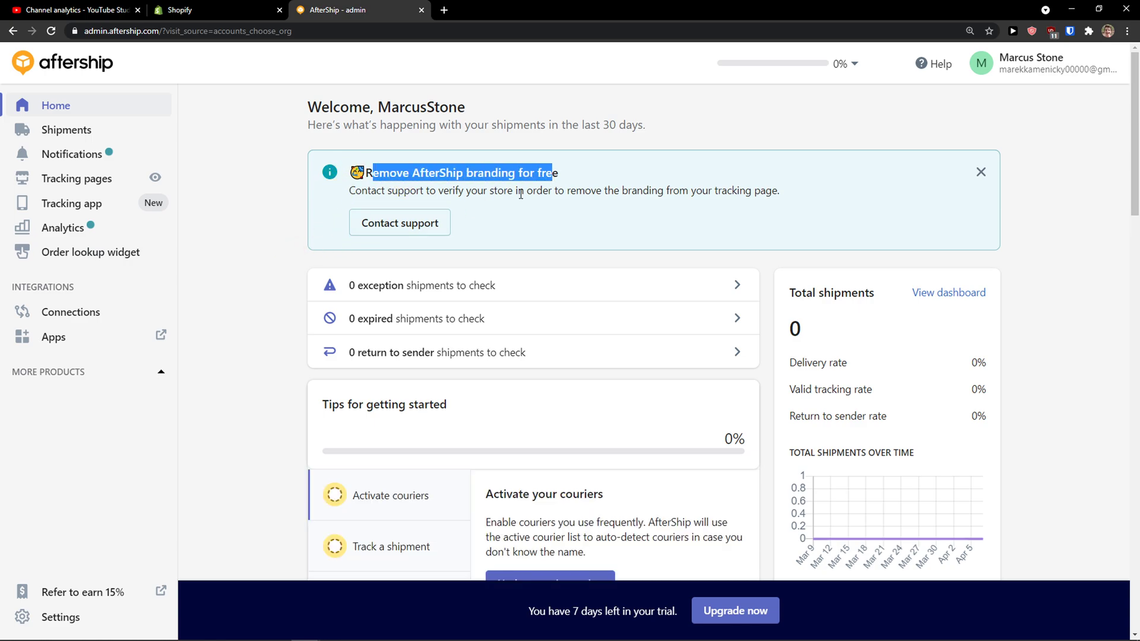
{"action": "left_click", "coordinate": [980, 172]}
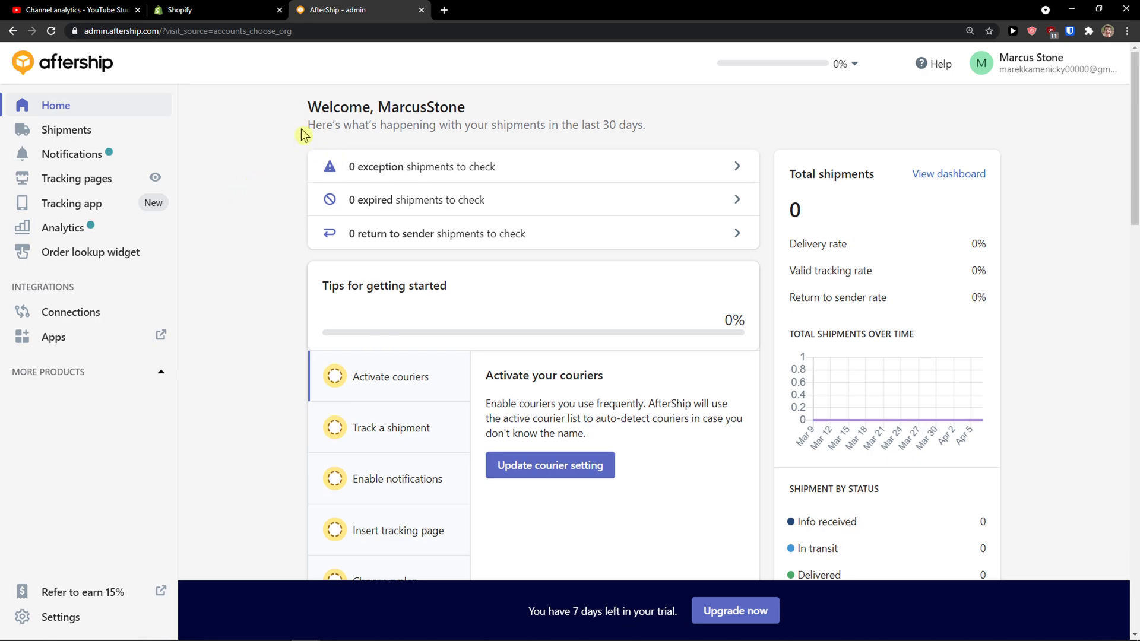
Step: Review the welcome summary, then open the still-empty Shipments list
{"action": "left_click_drag", "start_coordinate": [306, 107], "coordinate": [465, 107]}
{"action": "triple_click", "coordinate": [401, 132]}
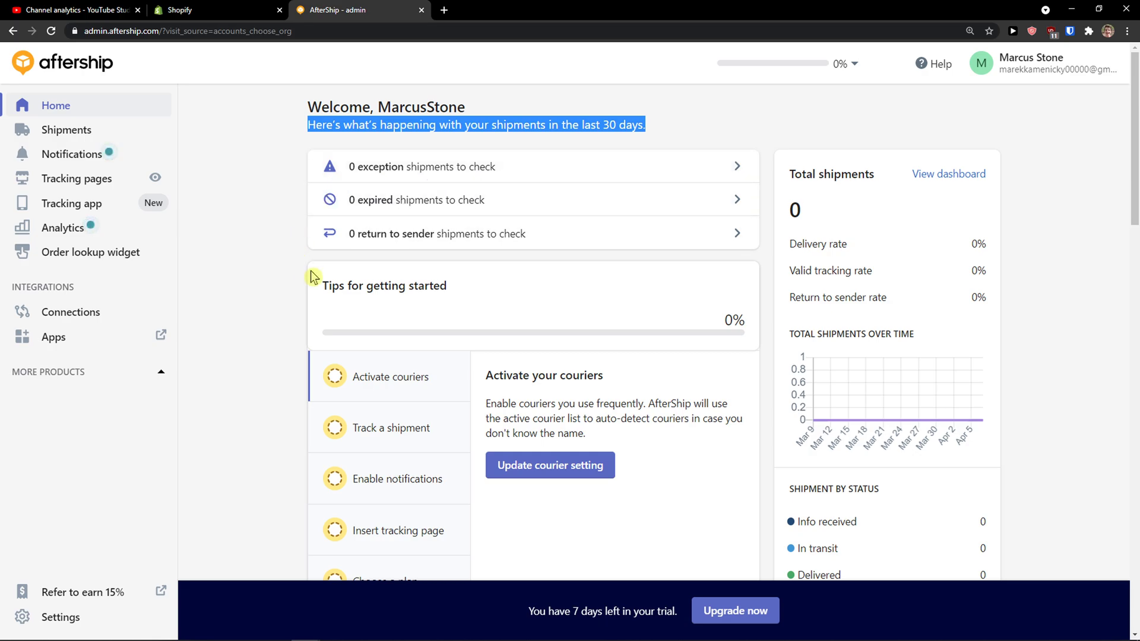
{"action": "scroll", "coordinate": [304, 246], "scroll_direction": "down", "scroll_amount": 3}
{"action": "scroll", "coordinate": [402, 285], "scroll_direction": "up", "scroll_amount": 3}
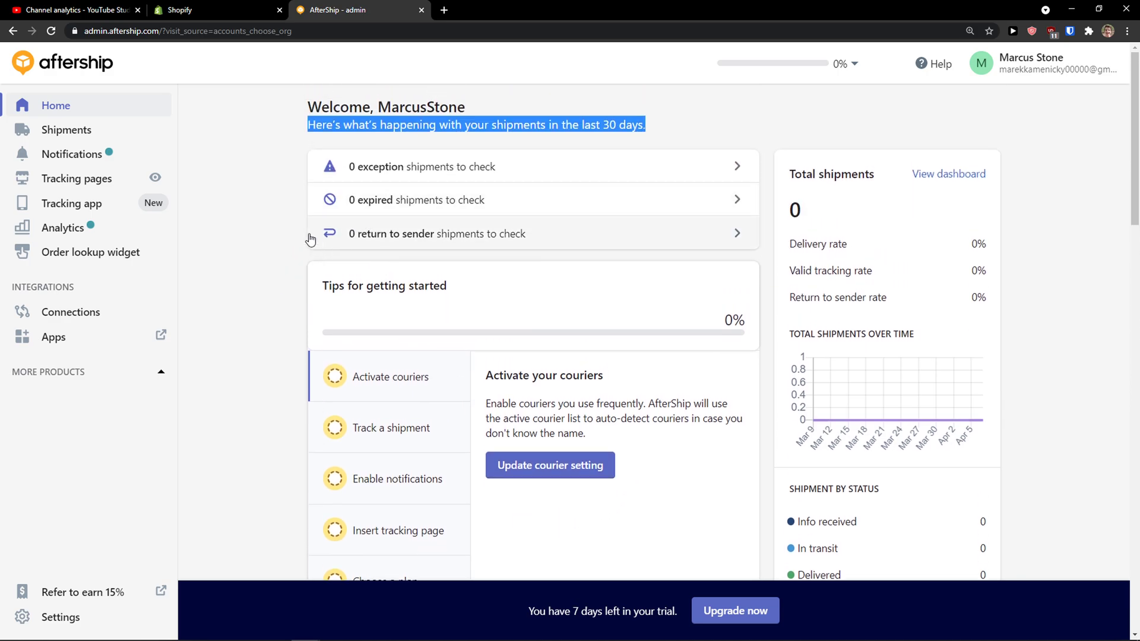
{"action": "left_click", "coordinate": [122, 131]}
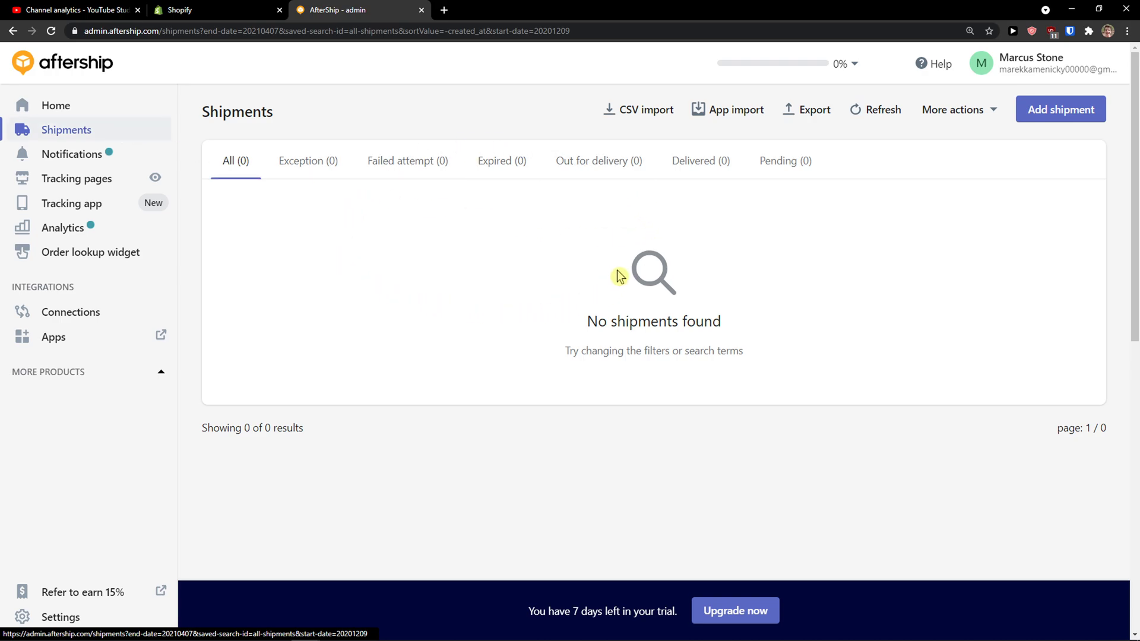
Step: Start a new shipment with tracking number 214354441, courier DHL Express, origin United Arab Emirates
{"action": "left_click", "coordinate": [1061, 109]}
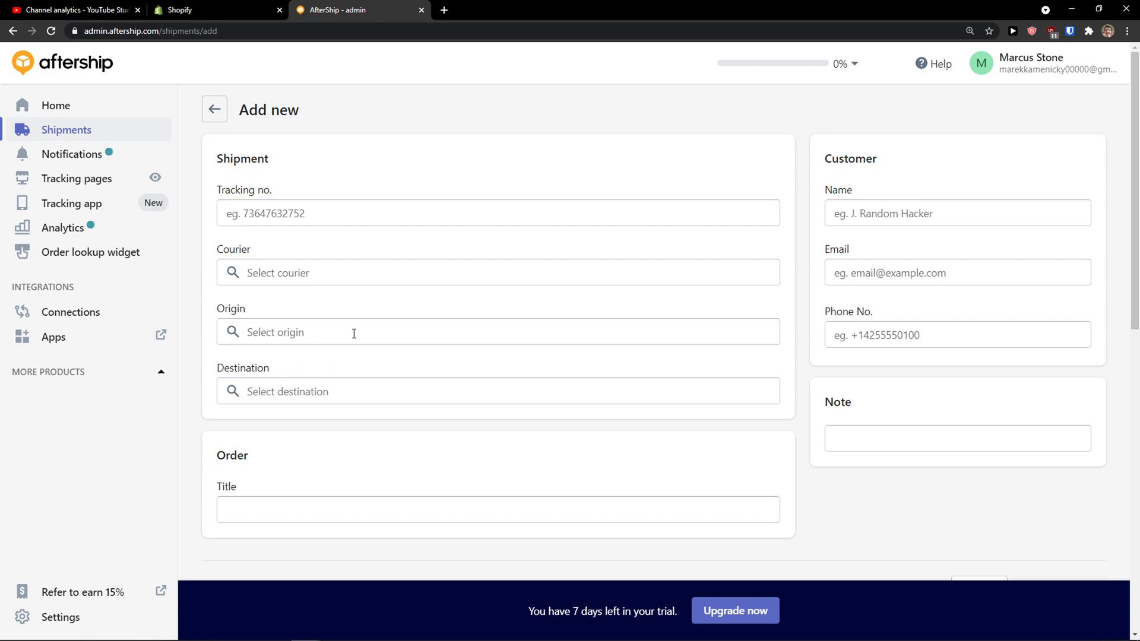
{"action": "left_click", "coordinate": [222, 202]}
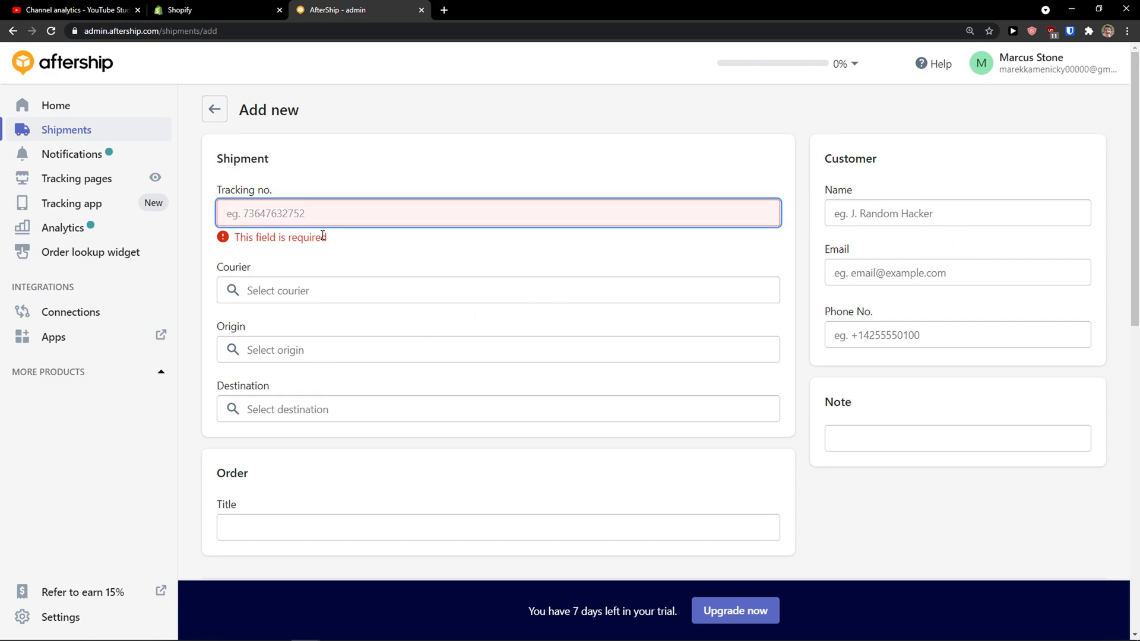
{"action": "type", "text": "2143544413"}
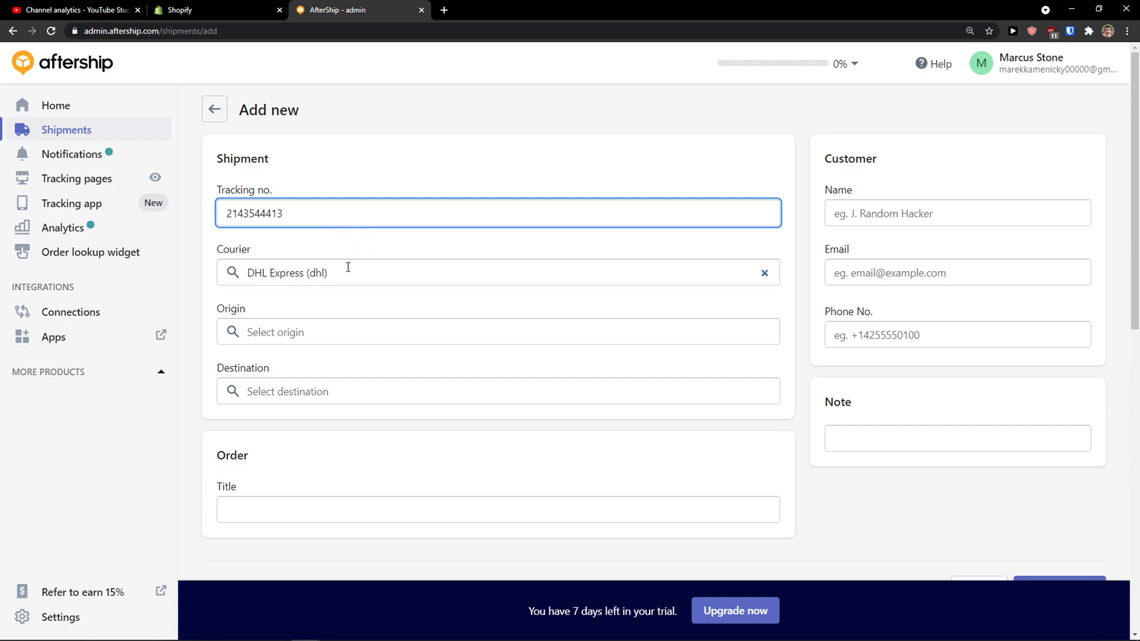
{"action": "left_click", "coordinate": [342, 274]}
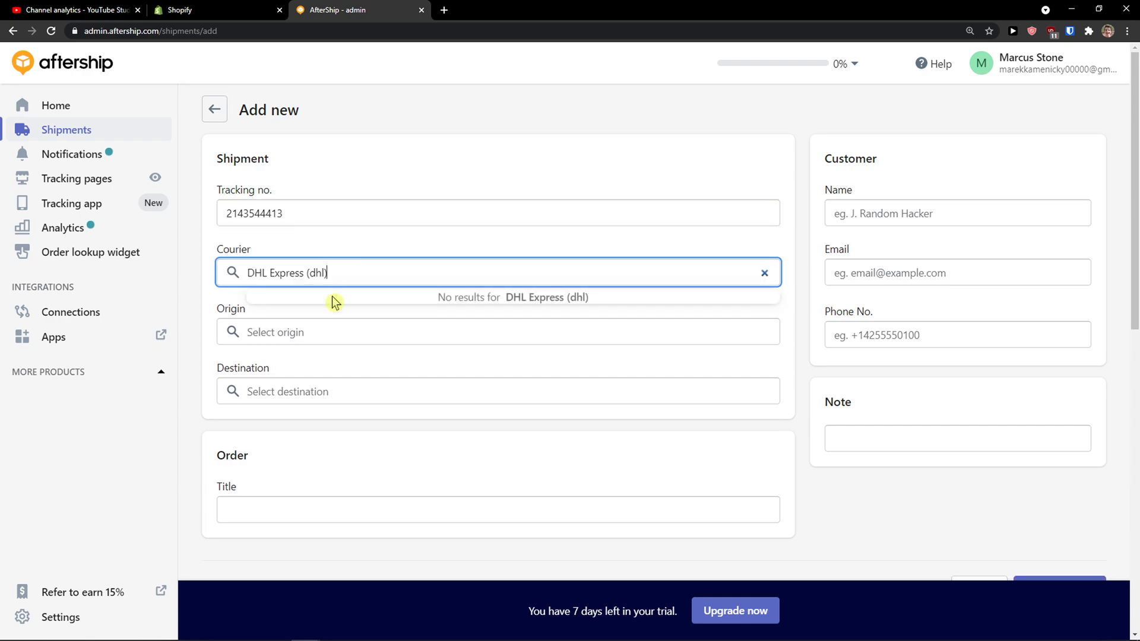
{"action": "left_click", "coordinate": [328, 332]}
{"action": "scroll", "coordinate": [326, 389], "scroll_direction": "down", "scroll_amount": 5}
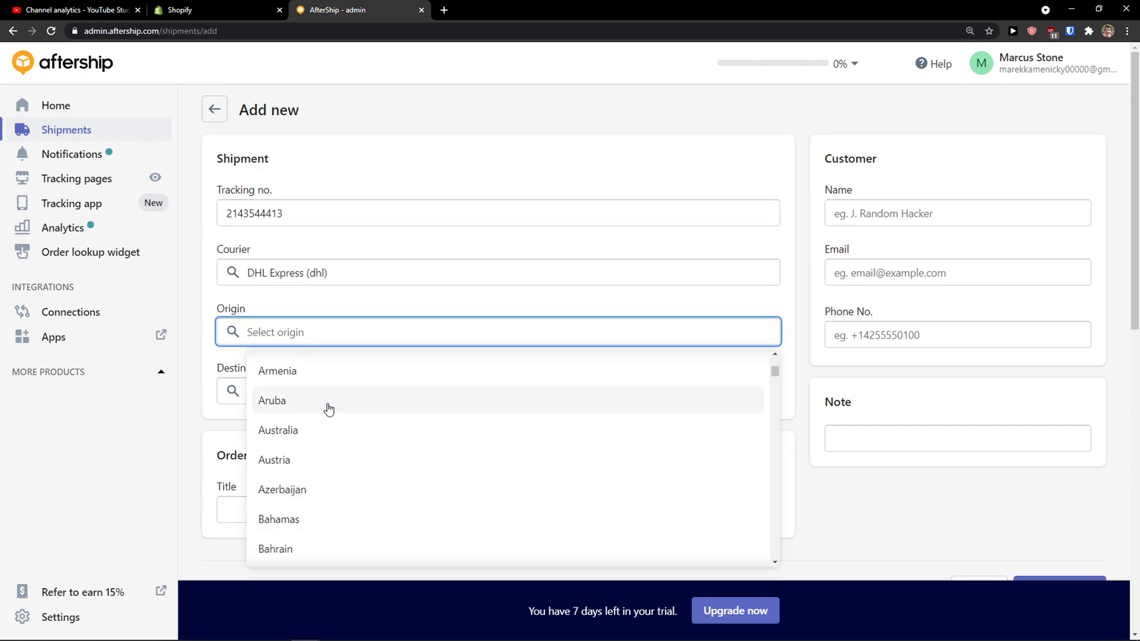
{"action": "type", "text": "u"}
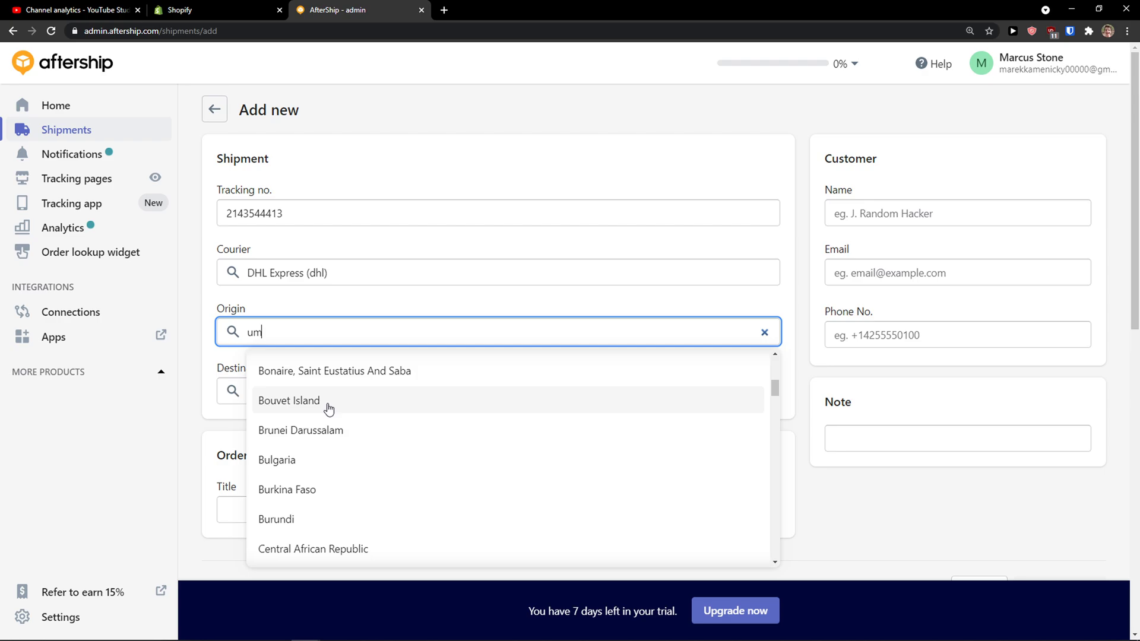
{"action": "type", "text": "n"}
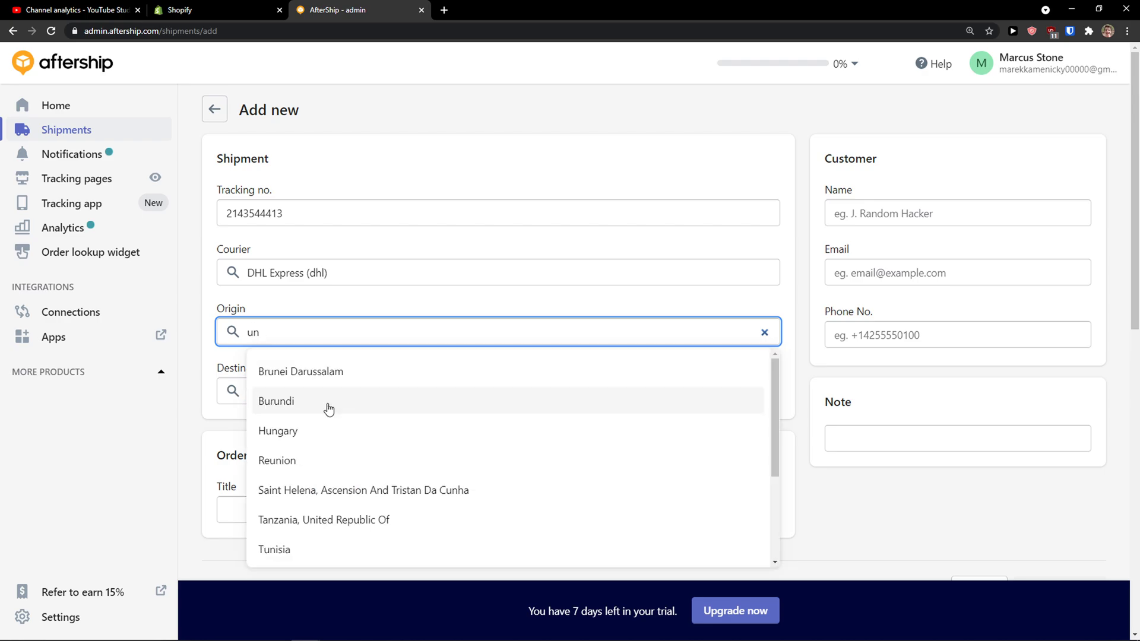
{"action": "type", "text": "it"}
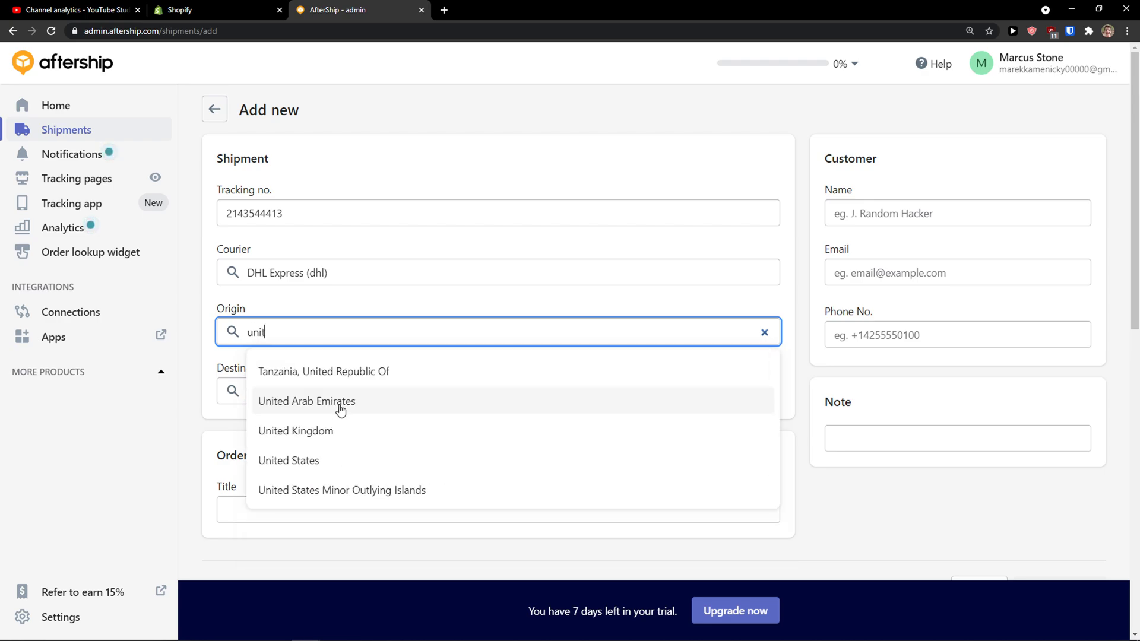
{"action": "left_click", "coordinate": [371, 405]}
Step: Enter the customer's name and pick their saved e-mail address from the suggestions
{"action": "left_click", "coordinate": [977, 211]}
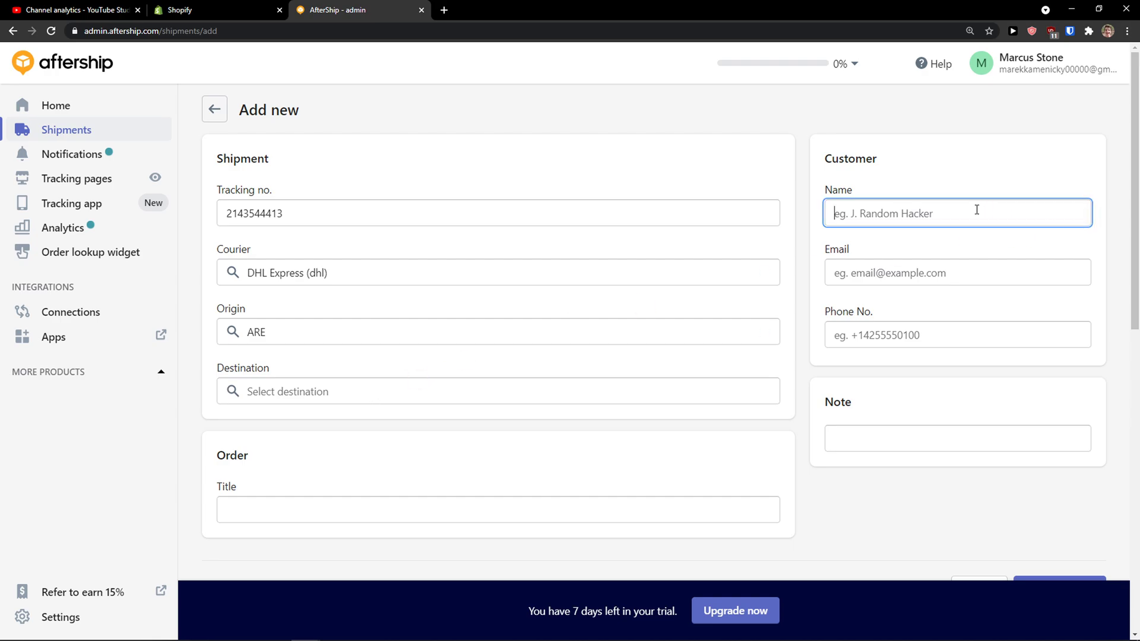
{"action": "type", "text": "Marcus"}
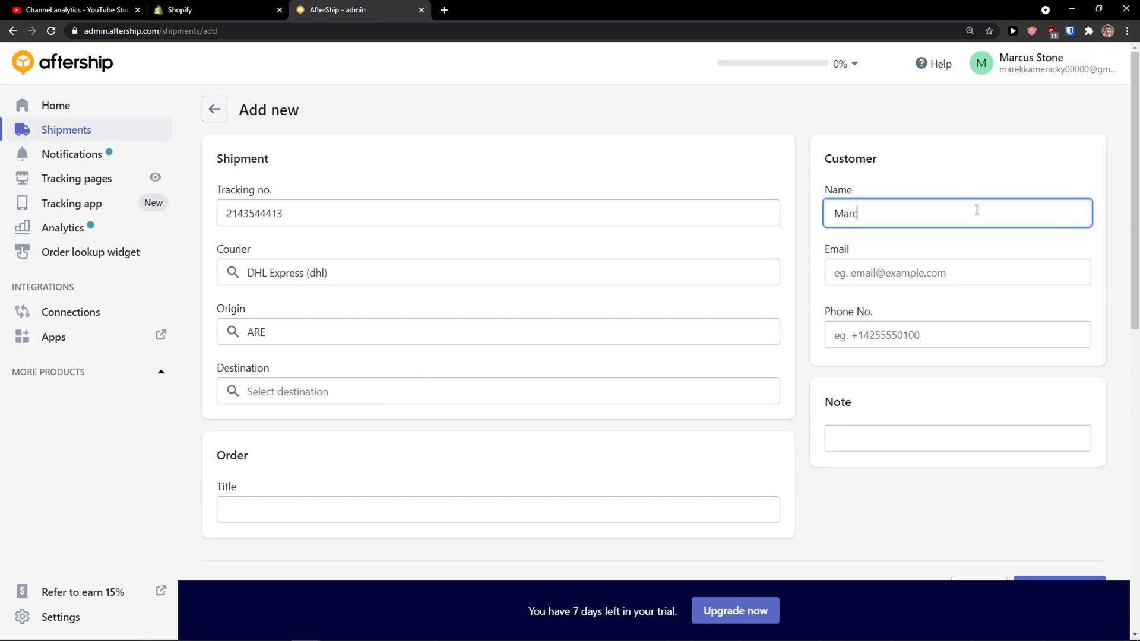
{"action": "key", "text": "Tab"}
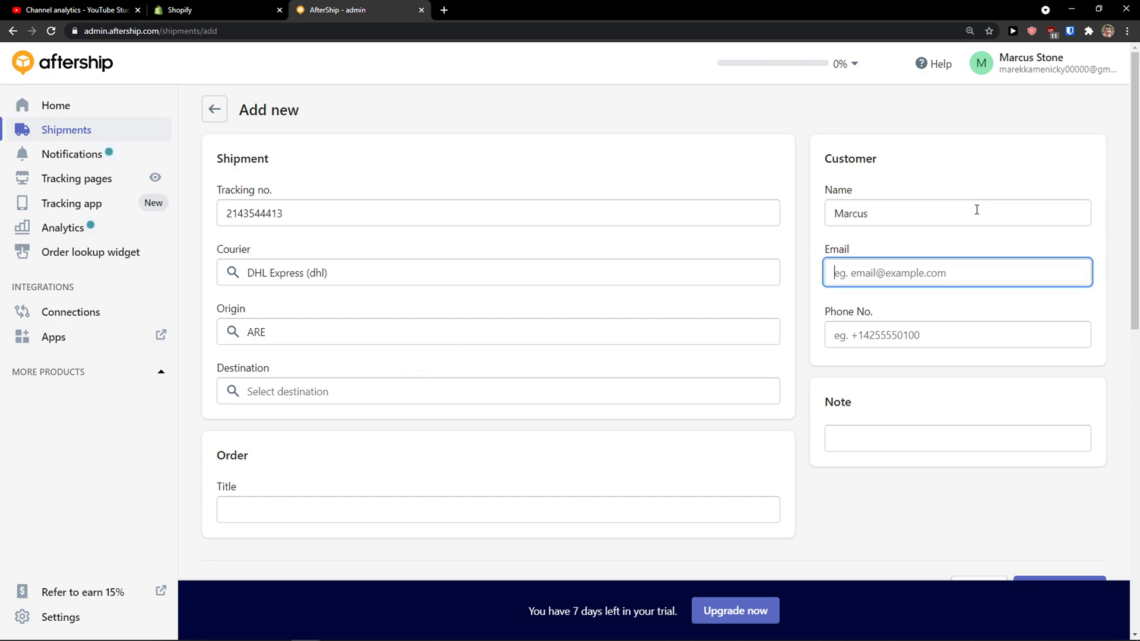
{"action": "type", "text": "mare"}
{"action": "key", "text": "Down"}
{"action": "key", "text": "Down"}
{"action": "key", "text": "Down"}
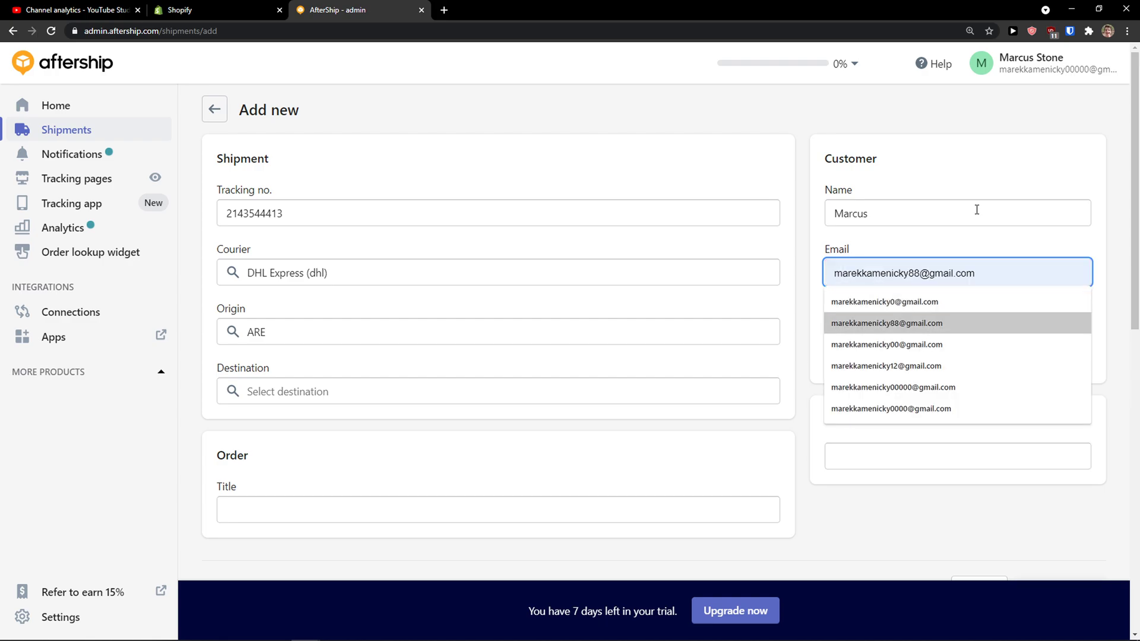
{"action": "key", "text": "Return"}
{"action": "scroll", "coordinate": [480, 339], "scroll_direction": "down", "scroll_amount": 1}
{"action": "scroll", "coordinate": [480, 339], "scroll_direction": "down", "scroll_amount": 2}
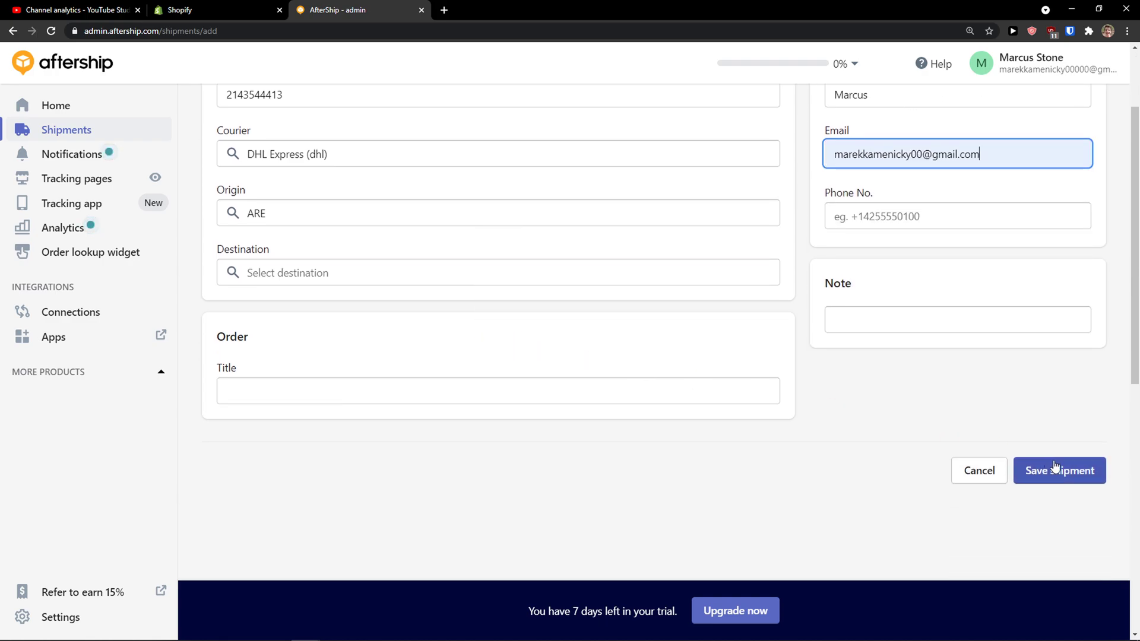
Step: Save the DHL Express shipment, review its pending status options, then go to Emails & SMS notifications
{"action": "left_click", "coordinate": [1061, 470]}
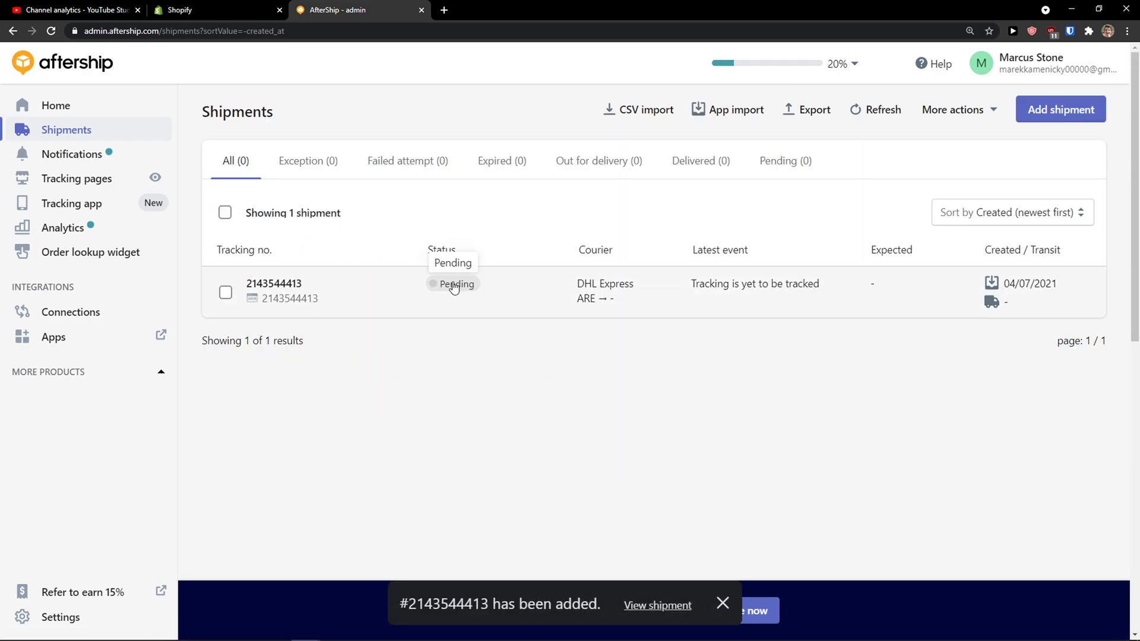
{"action": "left_click", "coordinate": [456, 292]}
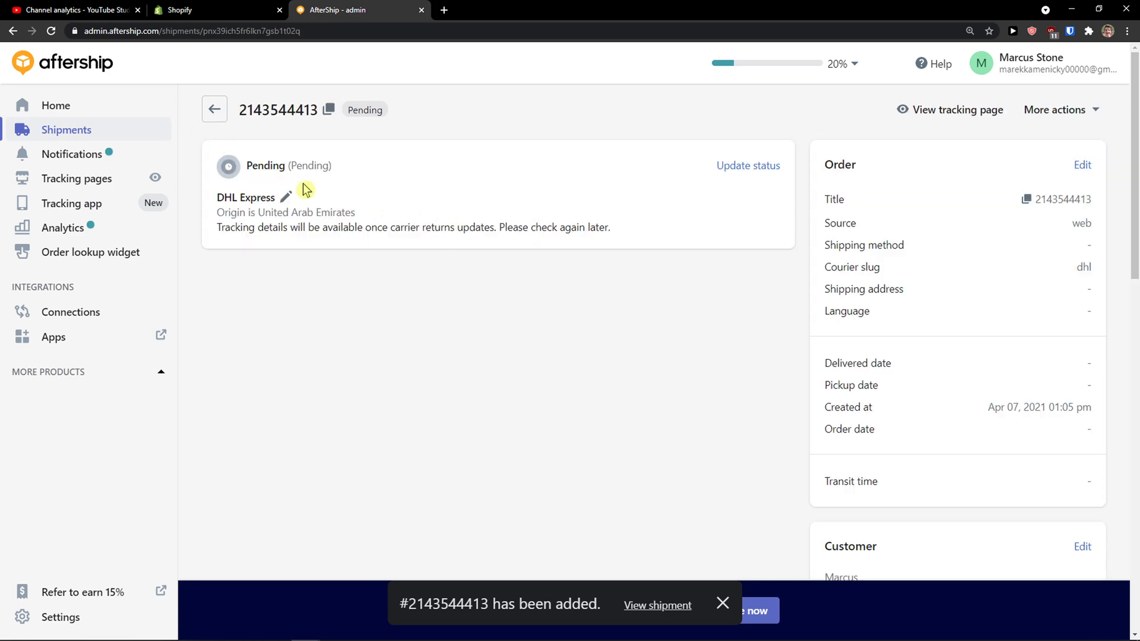
{"action": "left_click", "coordinate": [742, 170]}
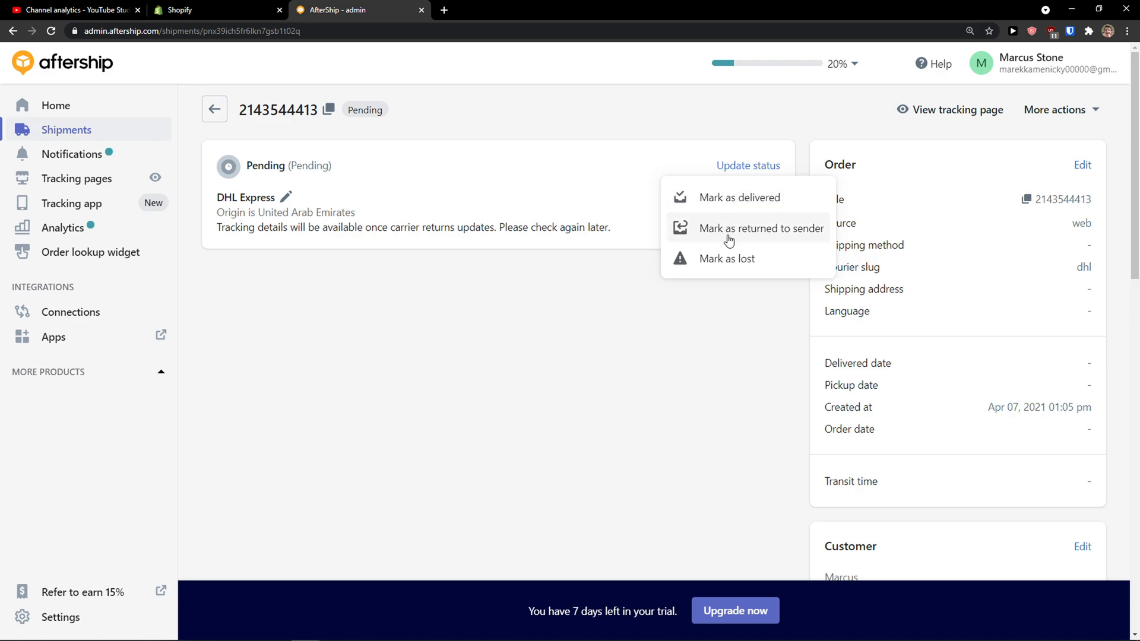
{"action": "left_click", "coordinate": [42, 162]}
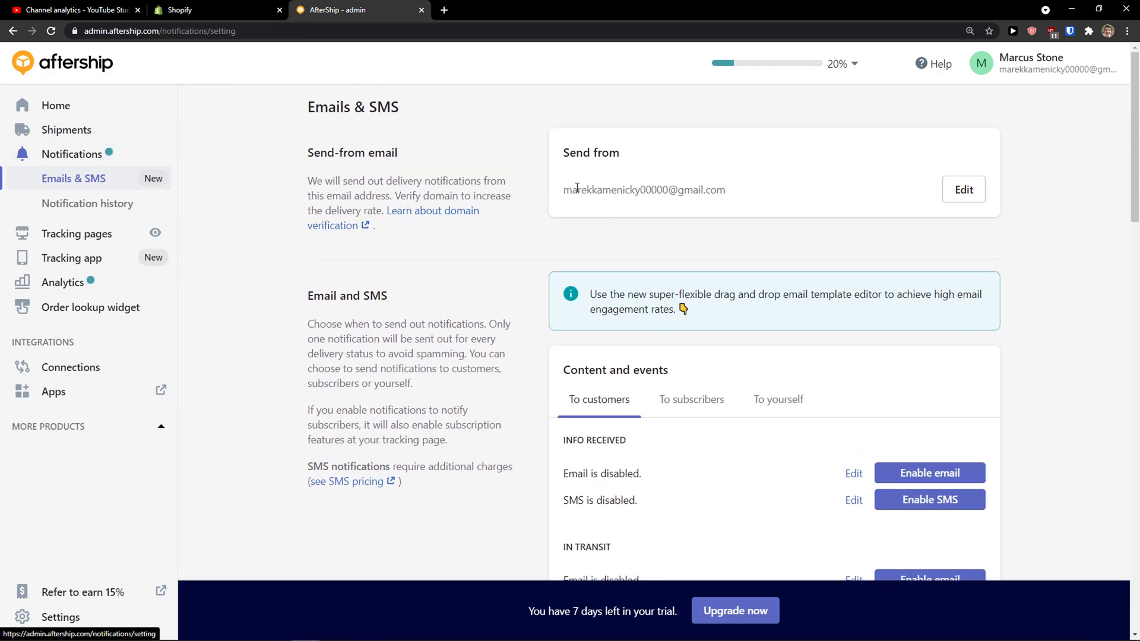
{"action": "scroll", "coordinate": [593, 243], "scroll_direction": "down", "scroll_amount": 3}
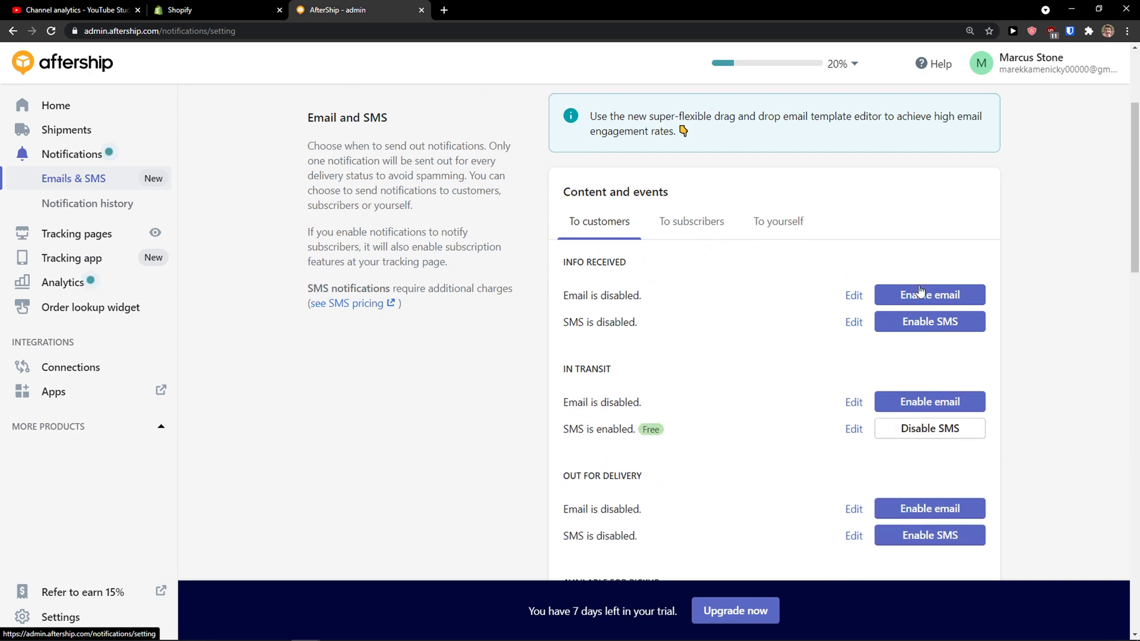
{"action": "scroll", "coordinate": [908, 327], "scroll_direction": "down", "scroll_amount": 2}
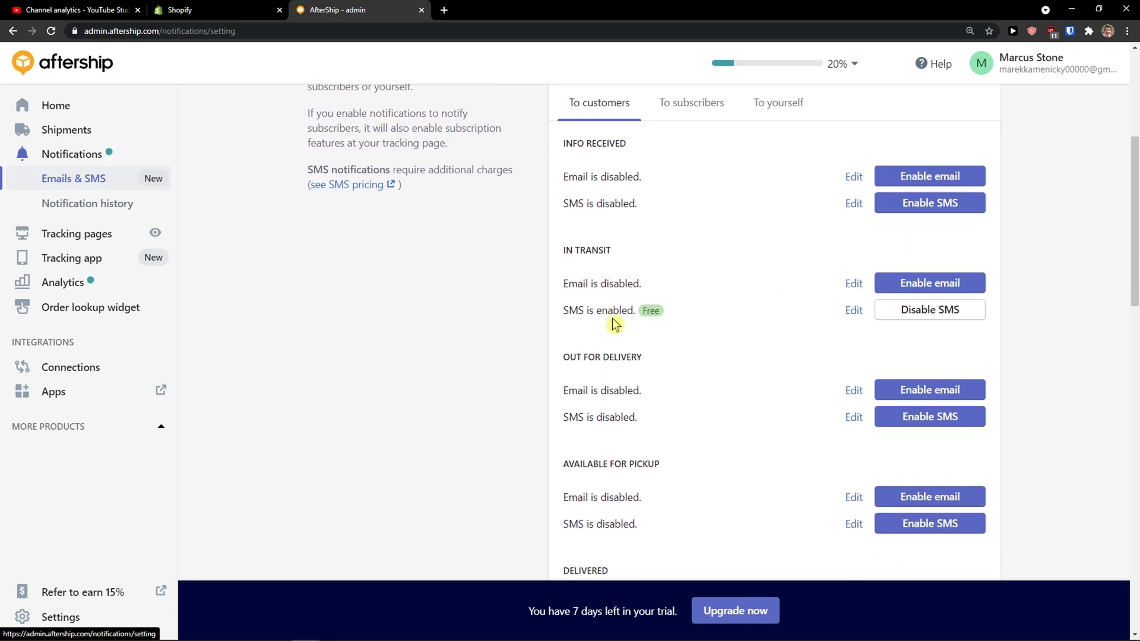
{"action": "scroll", "coordinate": [732, 320], "scroll_direction": "down", "scroll_amount": 4}
{"action": "scroll", "coordinate": [736, 319], "scroll_direction": "up", "scroll_amount": 5}
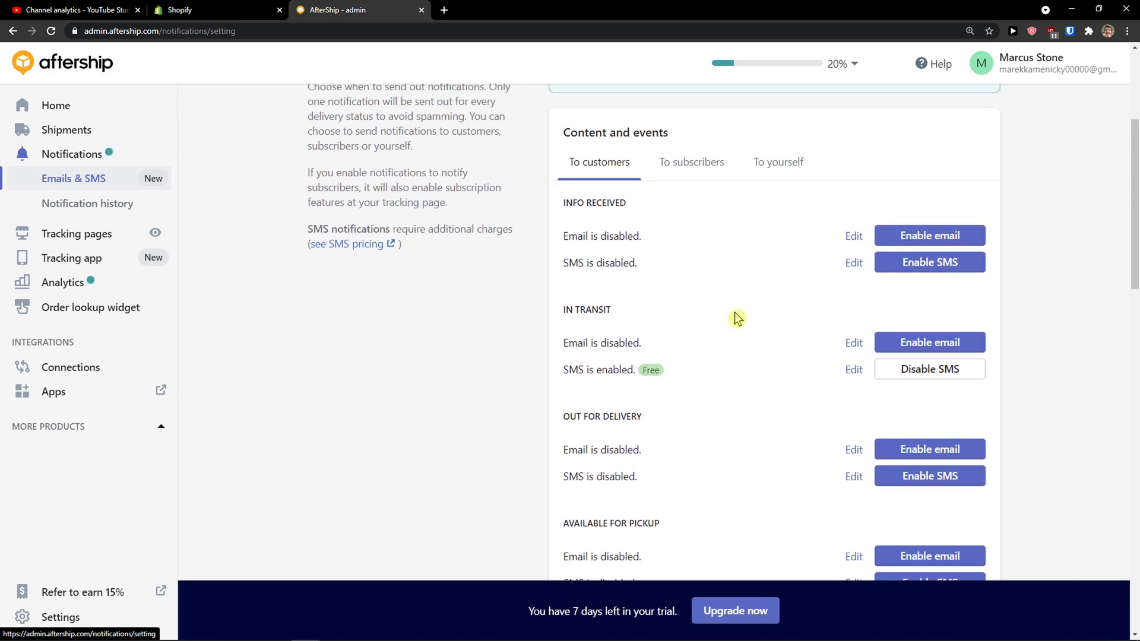
{"action": "scroll", "coordinate": [734, 318], "scroll_direction": "up", "scroll_amount": 4}
{"action": "scroll", "coordinate": [726, 310], "scroll_direction": "down", "scroll_amount": 3}
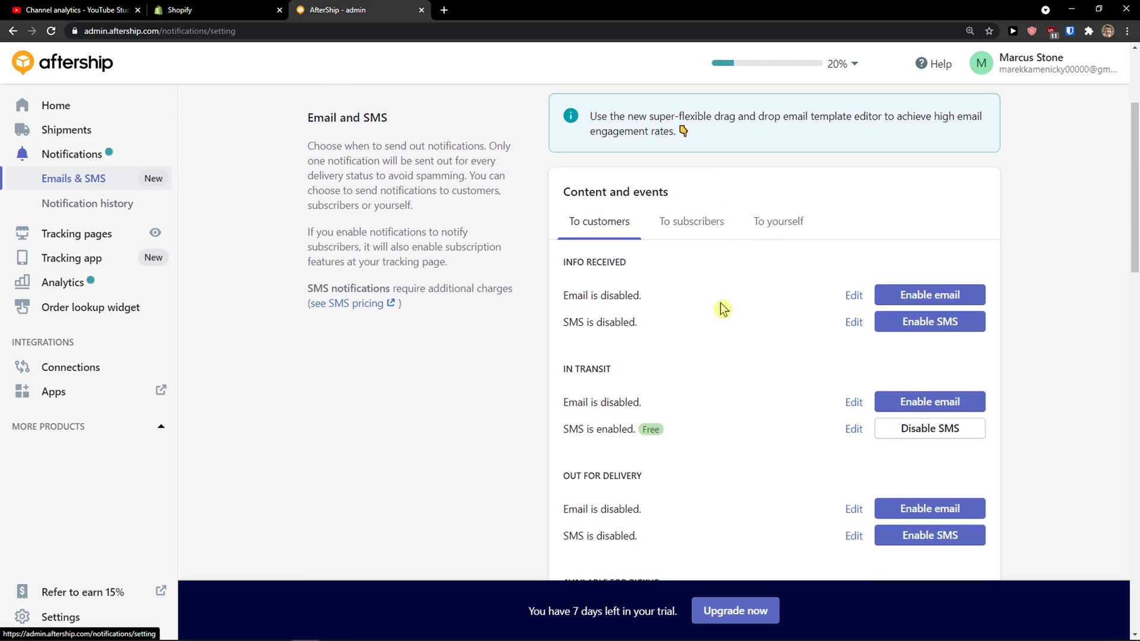
{"action": "scroll", "coordinate": [717, 303], "scroll_direction": "down", "scroll_amount": 1}
{"action": "scroll", "coordinate": [715, 303], "scroll_direction": "up", "scroll_amount": 1}
{"action": "scroll", "coordinate": [712, 302], "scroll_direction": "down", "scroll_amount": 3}
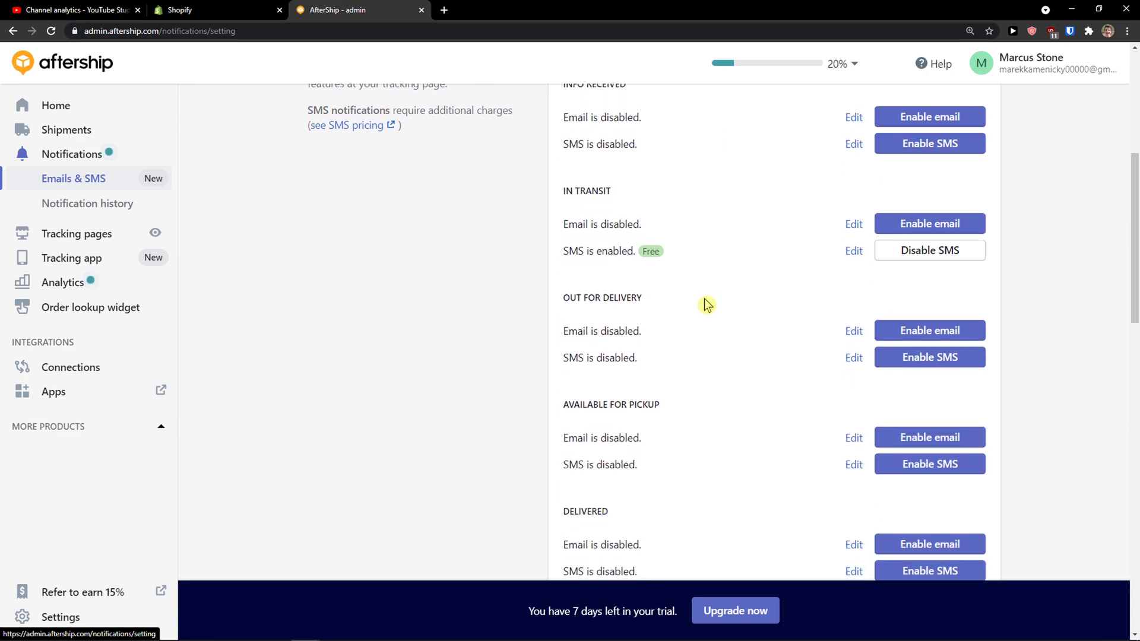
{"action": "scroll", "coordinate": [707, 306], "scroll_direction": "down", "scroll_amount": 1}
{"action": "scroll", "coordinate": [707, 305], "scroll_direction": "down", "scroll_amount": 4}
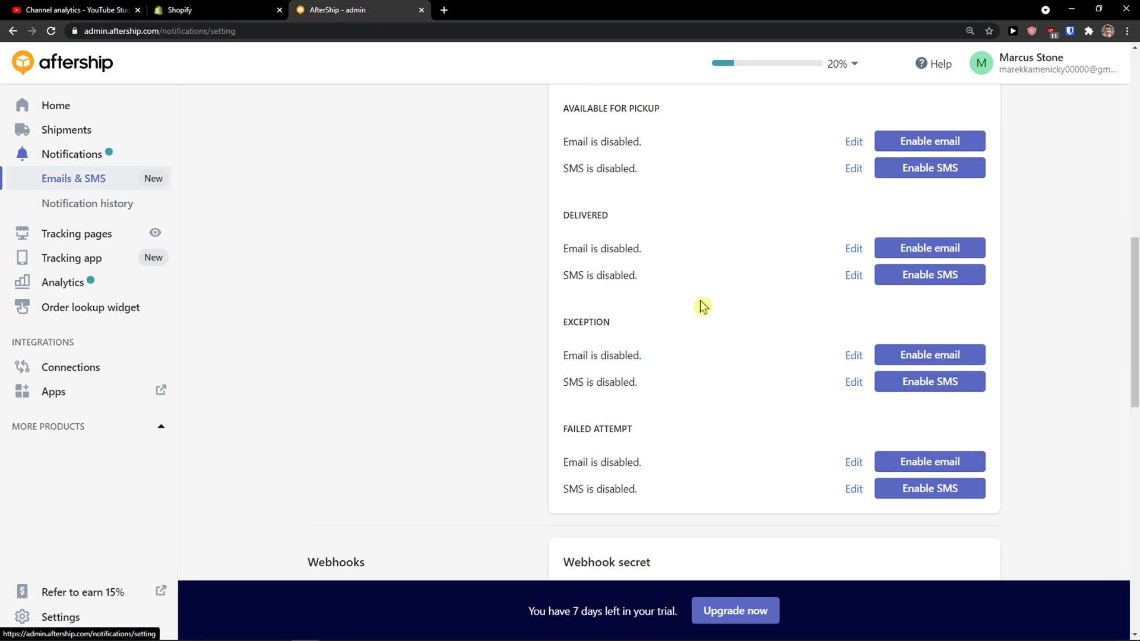
{"action": "scroll", "coordinate": [702, 306], "scroll_direction": "down", "scroll_amount": 2}
{"action": "scroll", "coordinate": [702, 307], "scroll_direction": "up", "scroll_amount": 10}
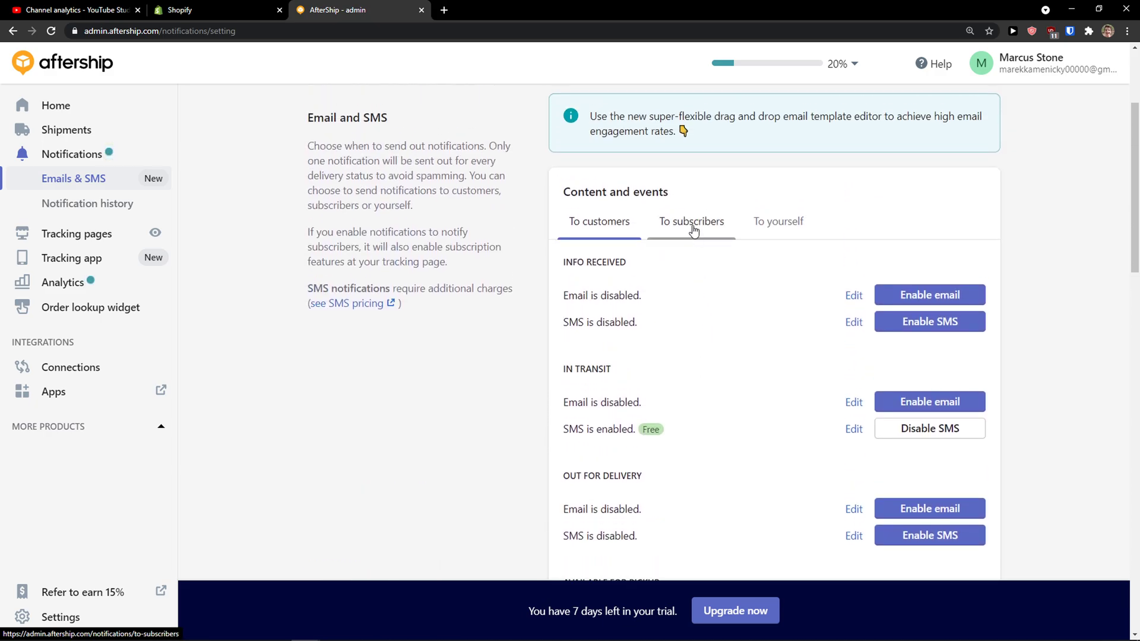
{"action": "scroll", "coordinate": [781, 348], "scroll_direction": "down", "scroll_amount": 2}
{"action": "scroll", "coordinate": [760, 341], "scroll_direction": "up", "scroll_amount": 3}
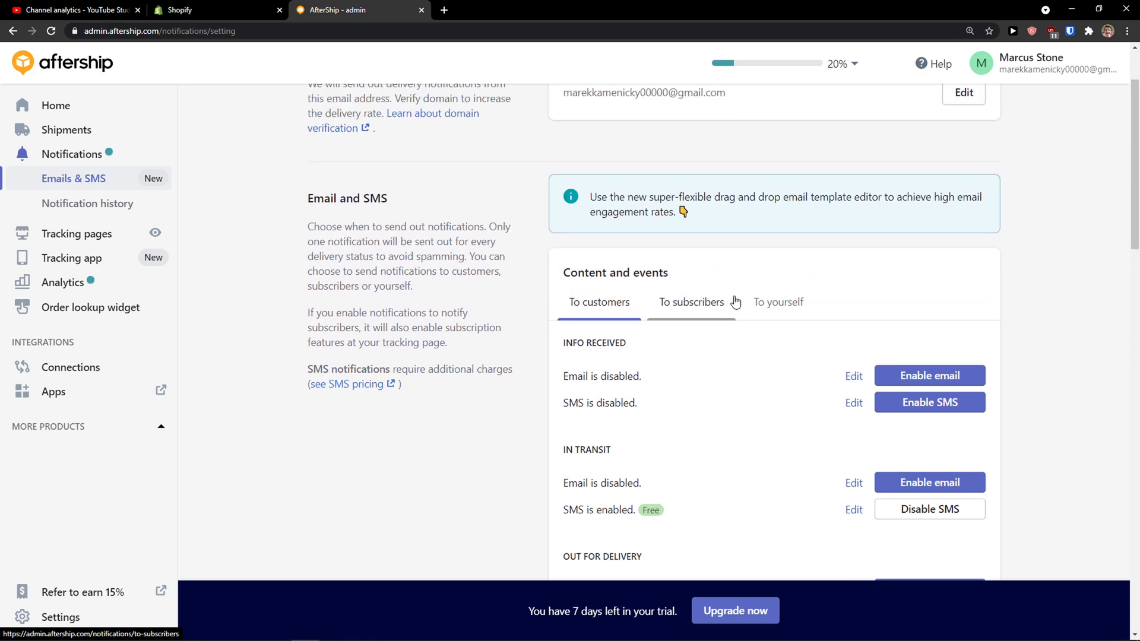
{"action": "scroll", "coordinate": [748, 315], "scroll_direction": "up", "scroll_amount": 2}
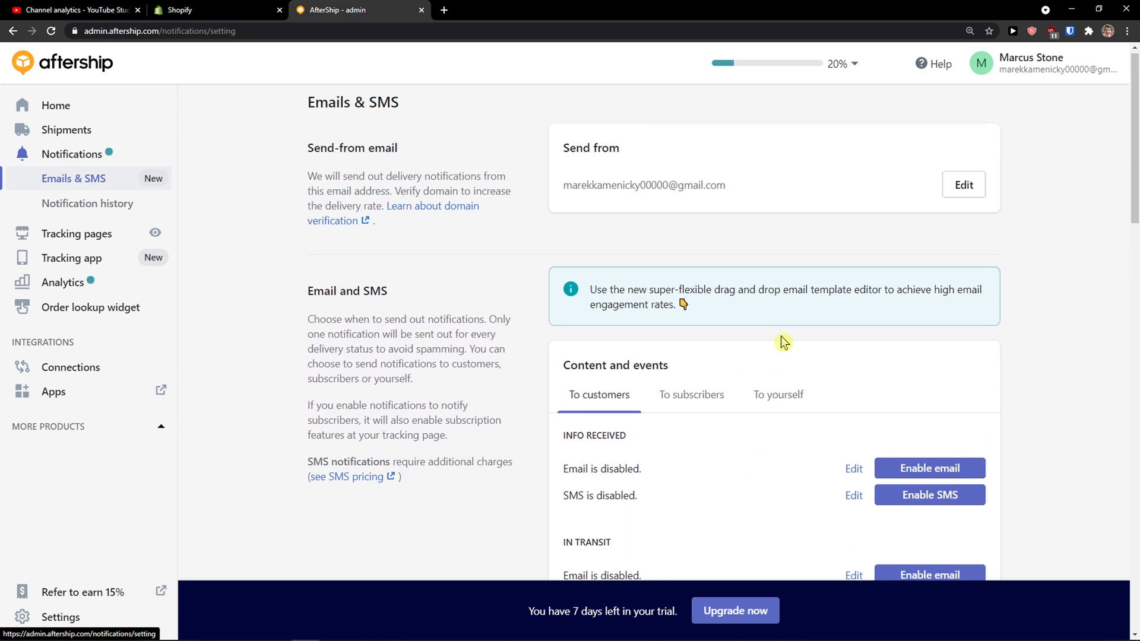
Step: Open the Tracking pages settings and preview the live tracking page in another tab
{"action": "left_click", "coordinate": [91, 237]}
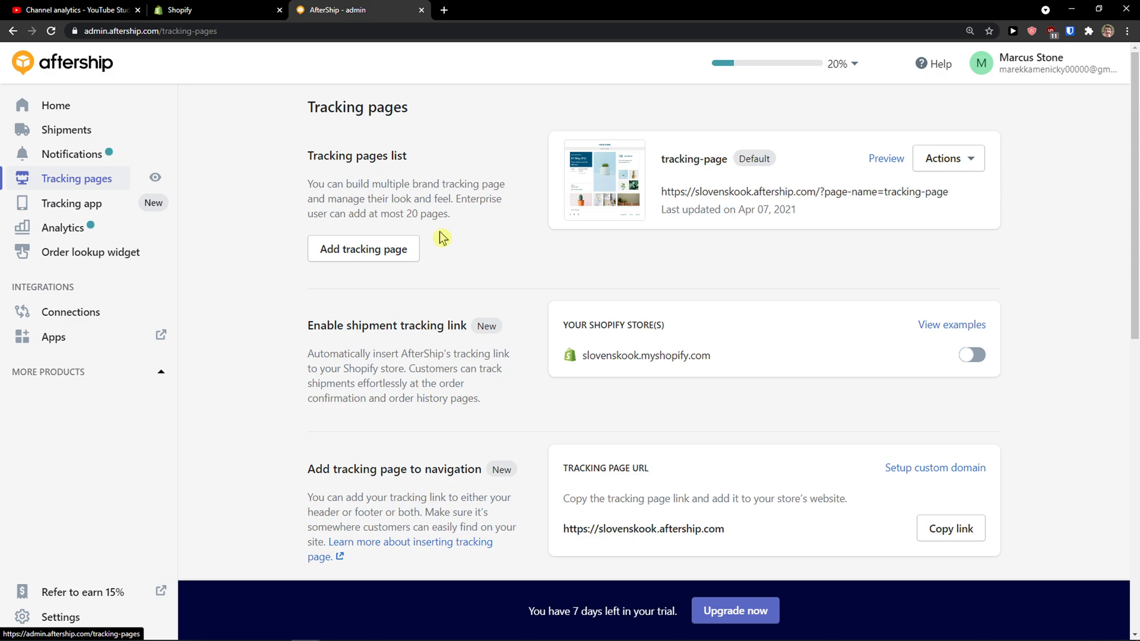
{"action": "left_click_drag", "start_coordinate": [400, 200], "coordinate": [407, 184]}
{"action": "left_click", "coordinate": [442, 209]}
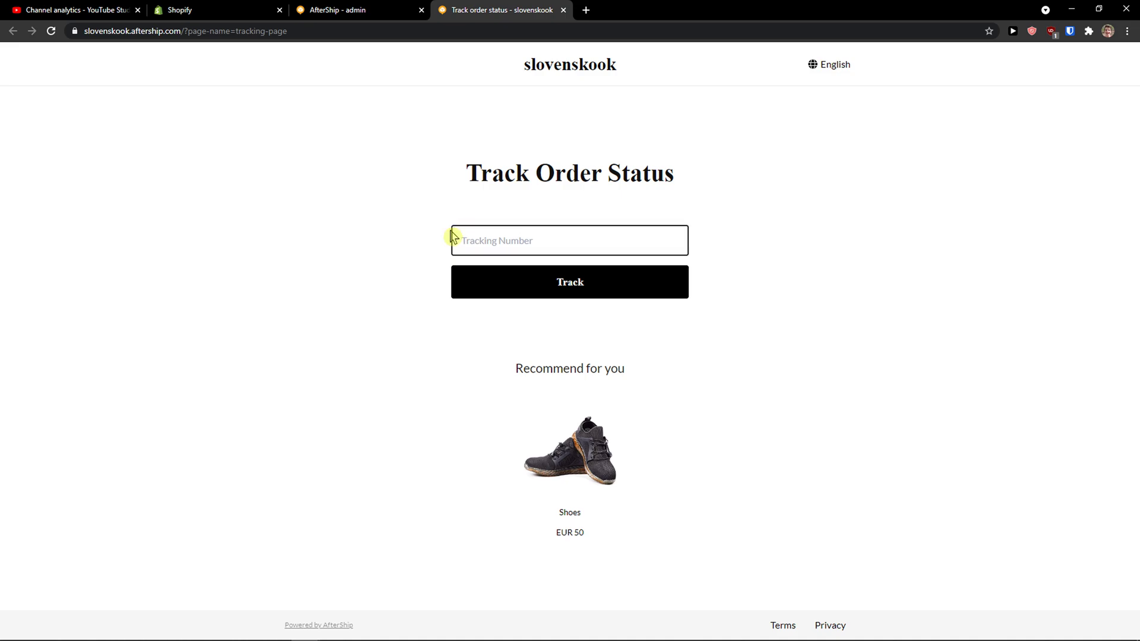
{"action": "key", "text": "ctrl+shift+Tab"}
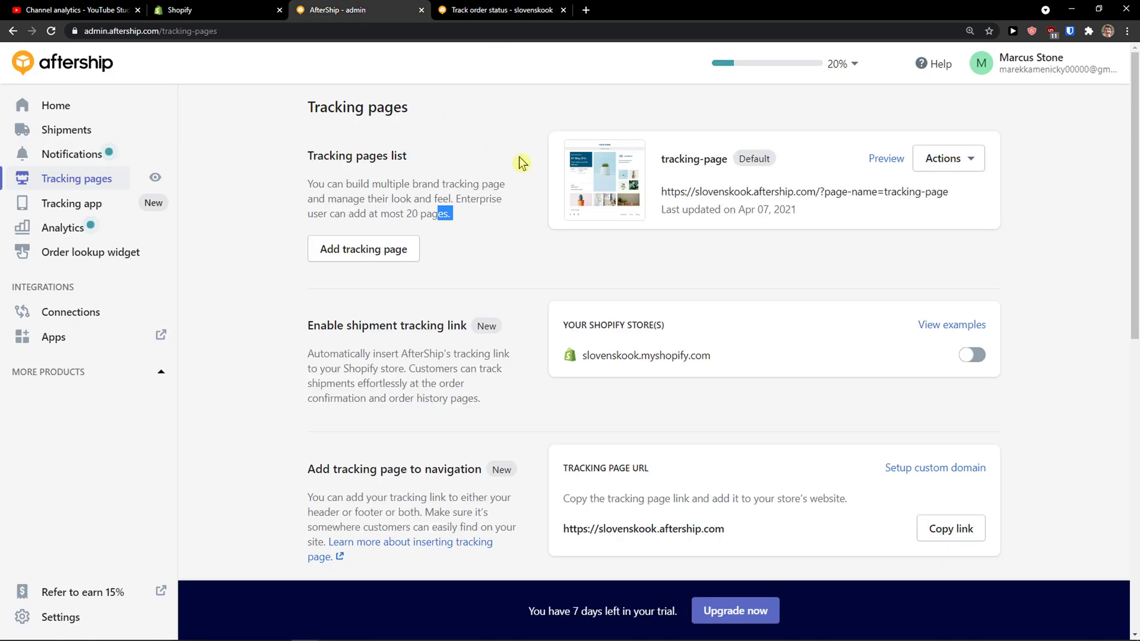
{"action": "key", "text": "ctrl+Tab"}
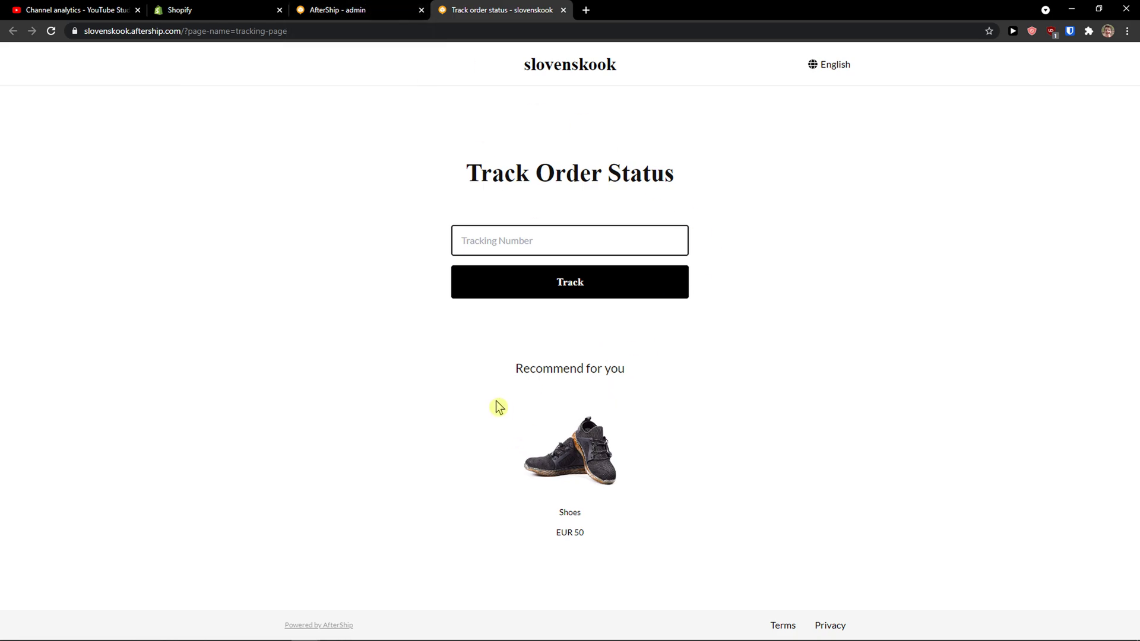
{"action": "left_click", "coordinate": [341, 7]}
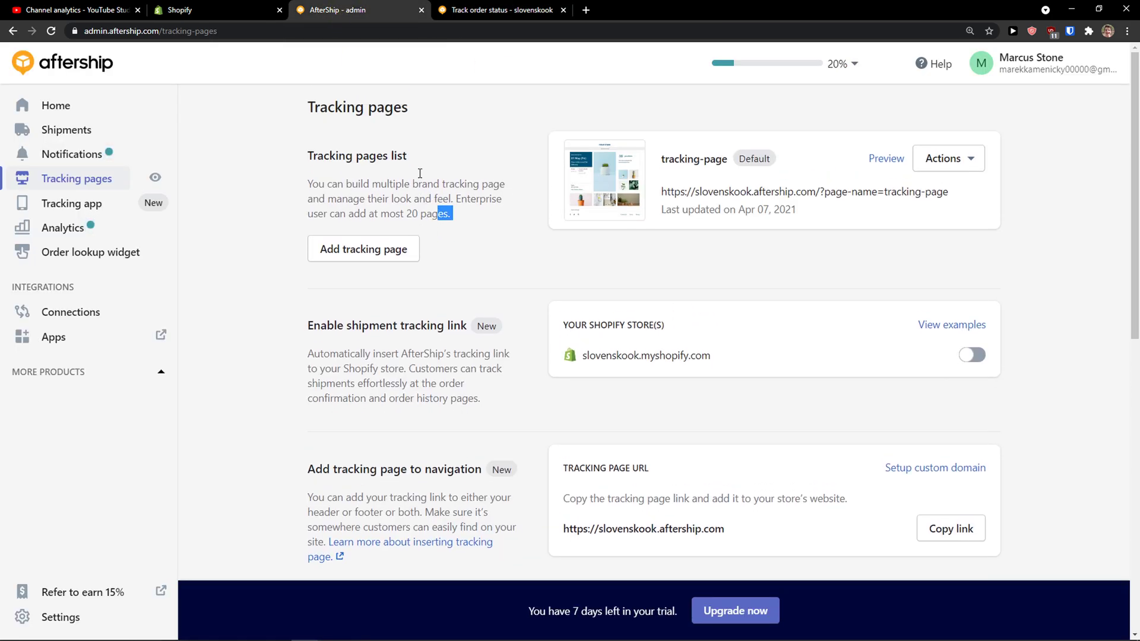
Step: Try adding another tracking page and dismiss the plan upgrade offer that appears
{"action": "left_click", "coordinate": [365, 253]}
{"action": "mouse_move", "coordinate": [446, 290]}
{"action": "left_mouse_down"}
{"action": "mouse_move", "coordinate": [473, 291]}
{"action": "mouse_move", "coordinate": [430, 291]}
{"action": "mouse_move", "coordinate": [502, 291]}
{"action": "mouse_move", "coordinate": [442, 291]}
{"action": "left_mouse_up"}
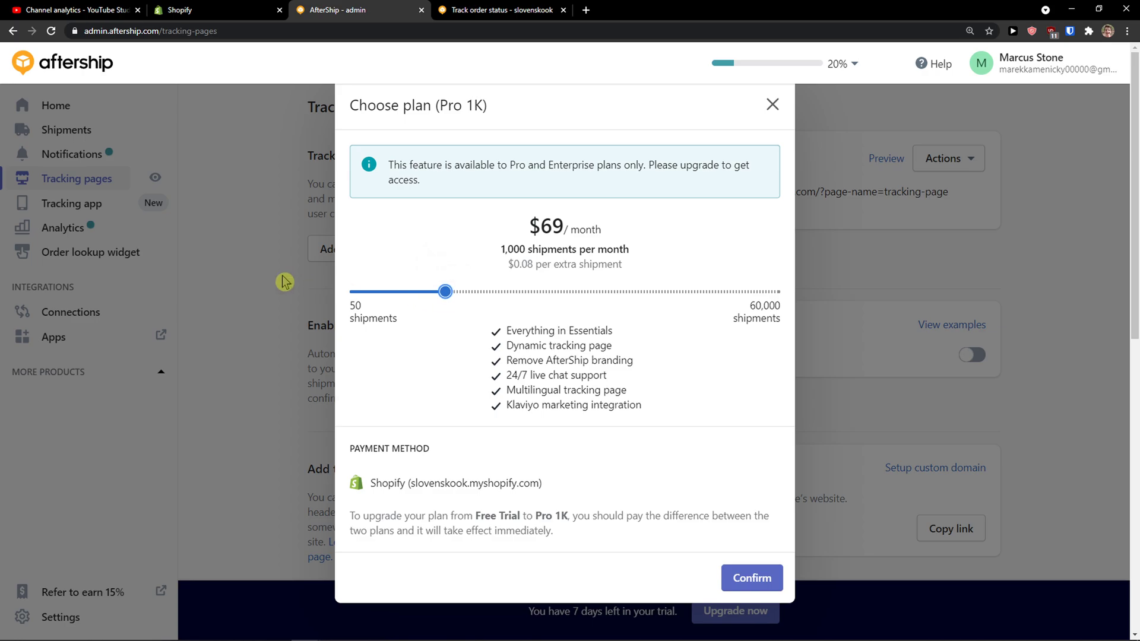
{"action": "left_click", "coordinate": [772, 106]}
{"action": "scroll", "coordinate": [647, 202], "scroll_direction": "down", "scroll_amount": 2}
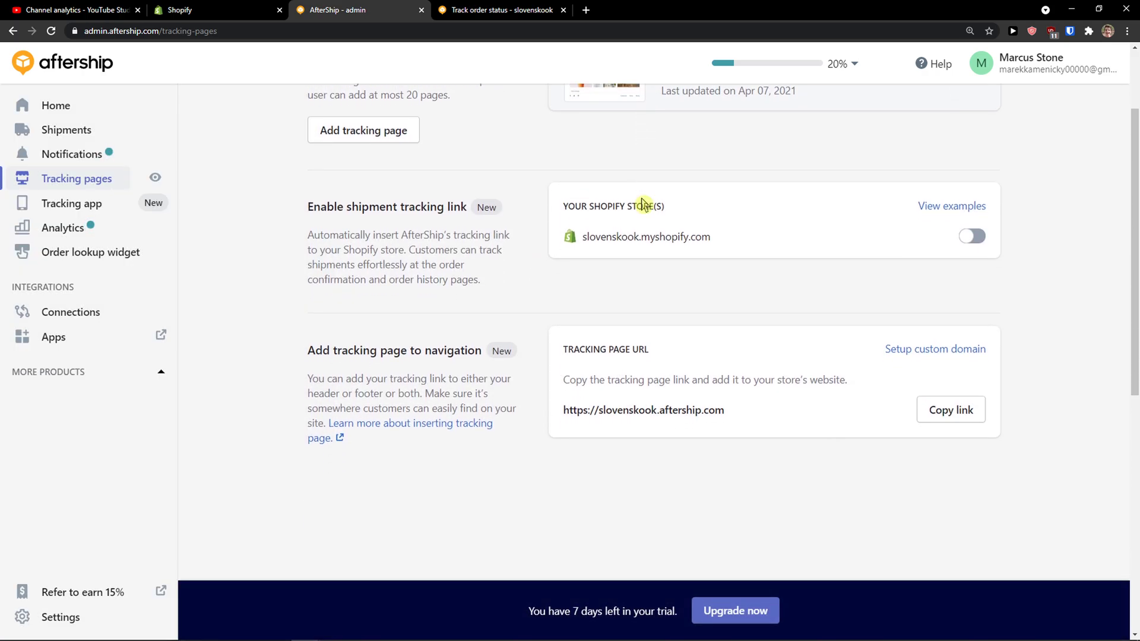
{"action": "scroll", "coordinate": [643, 203], "scroll_direction": "up", "scroll_amount": 1}
{"action": "left_click_drag", "start_coordinate": [308, 124], "coordinate": [461, 152]}
{"action": "left_click", "coordinate": [462, 152]}
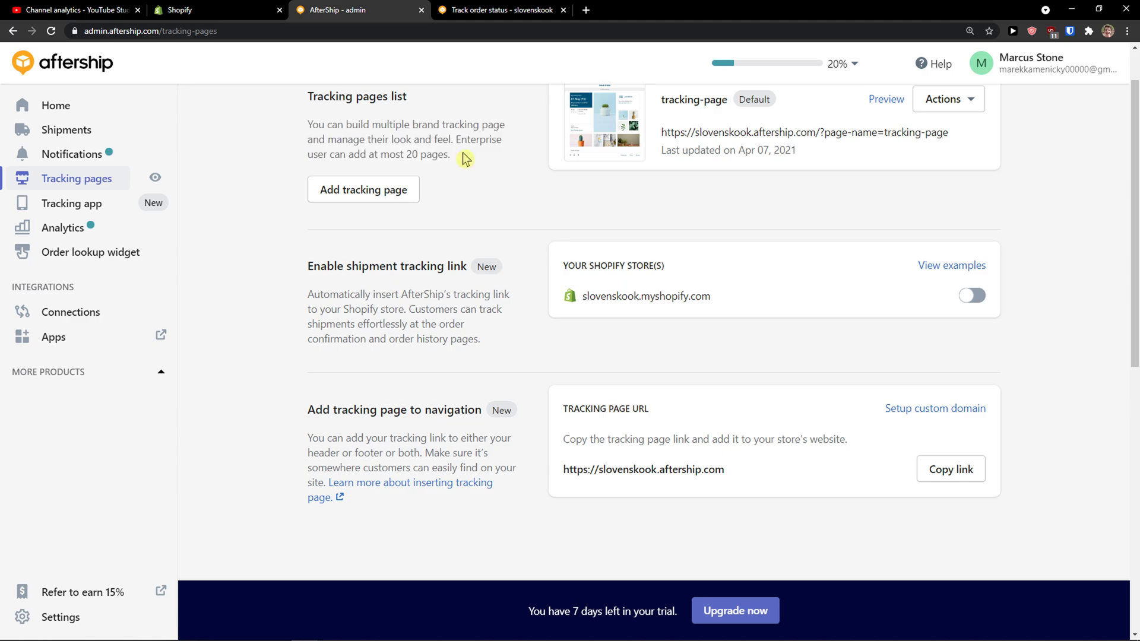
{"action": "scroll", "coordinate": [457, 193], "scroll_direction": "down", "scroll_amount": 1}
{"action": "scroll", "coordinate": [283, 248], "scroll_direction": "down", "scroll_amount": 1}
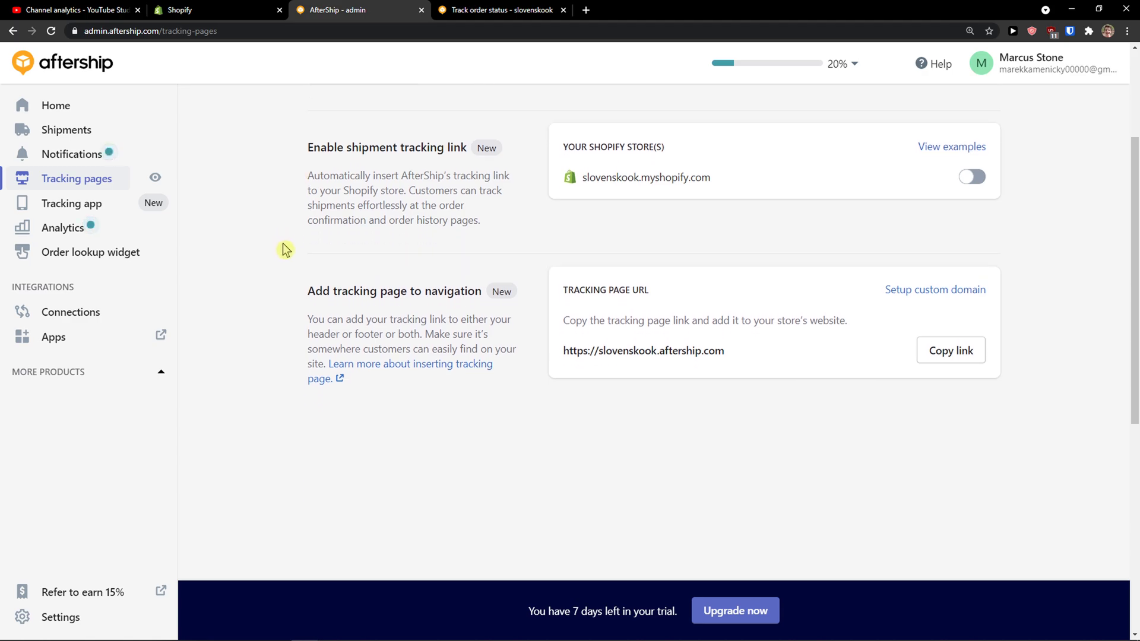
{"action": "scroll", "coordinate": [287, 247], "scroll_direction": "up", "scroll_amount": 3}
Step: Open the live tracking page and paste in the shipment's tracking number from Shipments
{"action": "left_click", "coordinate": [155, 177]}
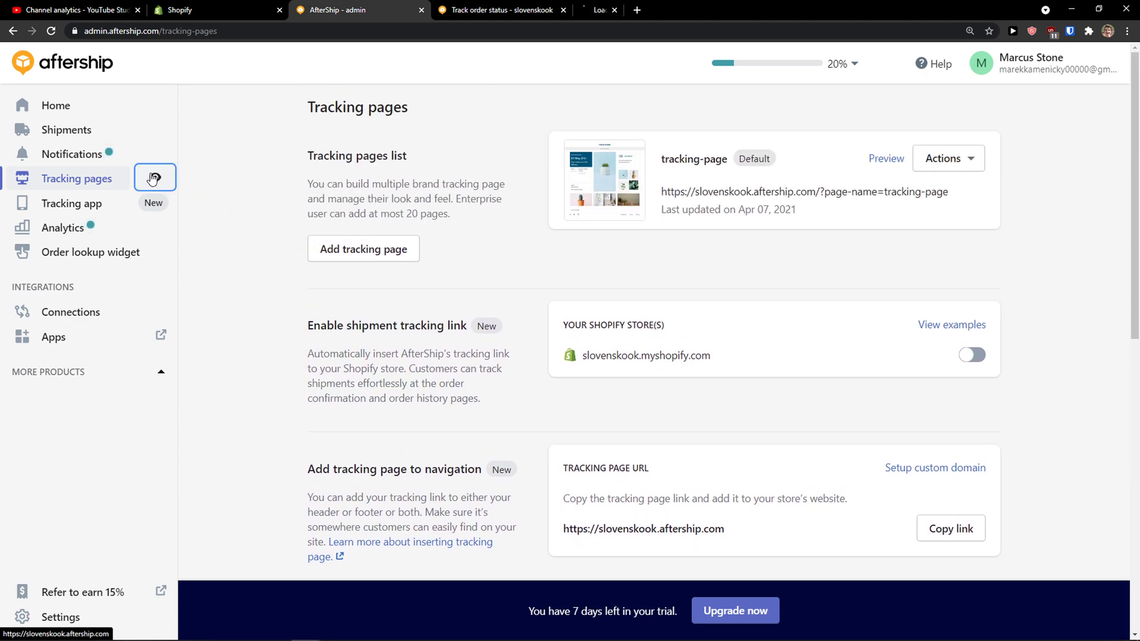
{"action": "left_click", "coordinate": [635, 9]}
{"action": "left_click", "coordinate": [553, 234]}
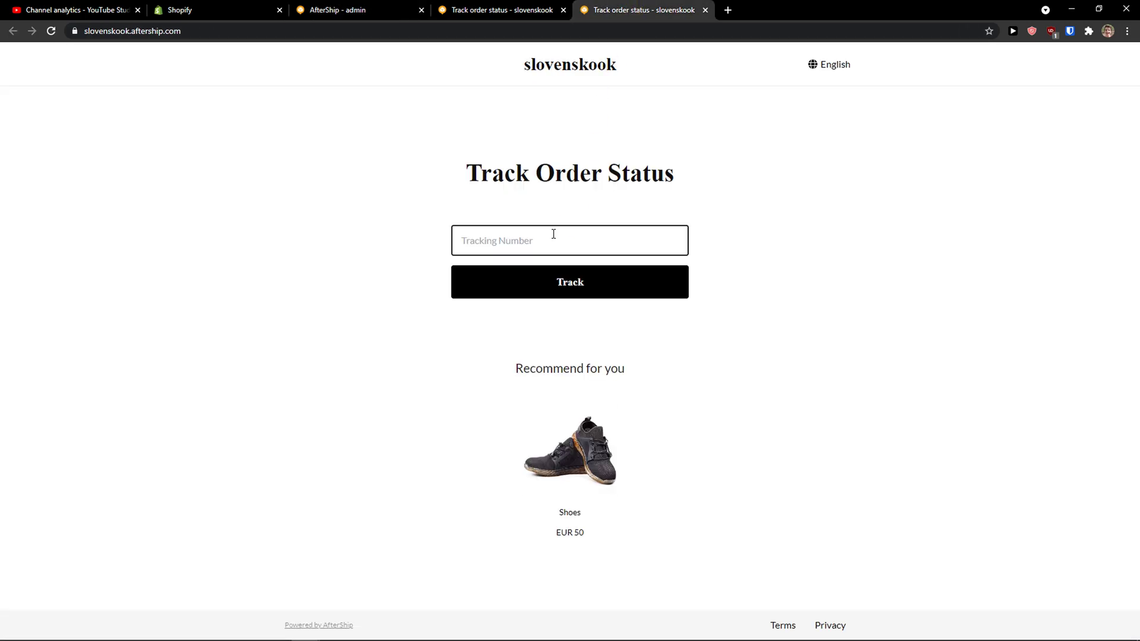
{"action": "left_click", "coordinate": [337, 10]}
{"action": "left_click", "coordinate": [65, 128]}
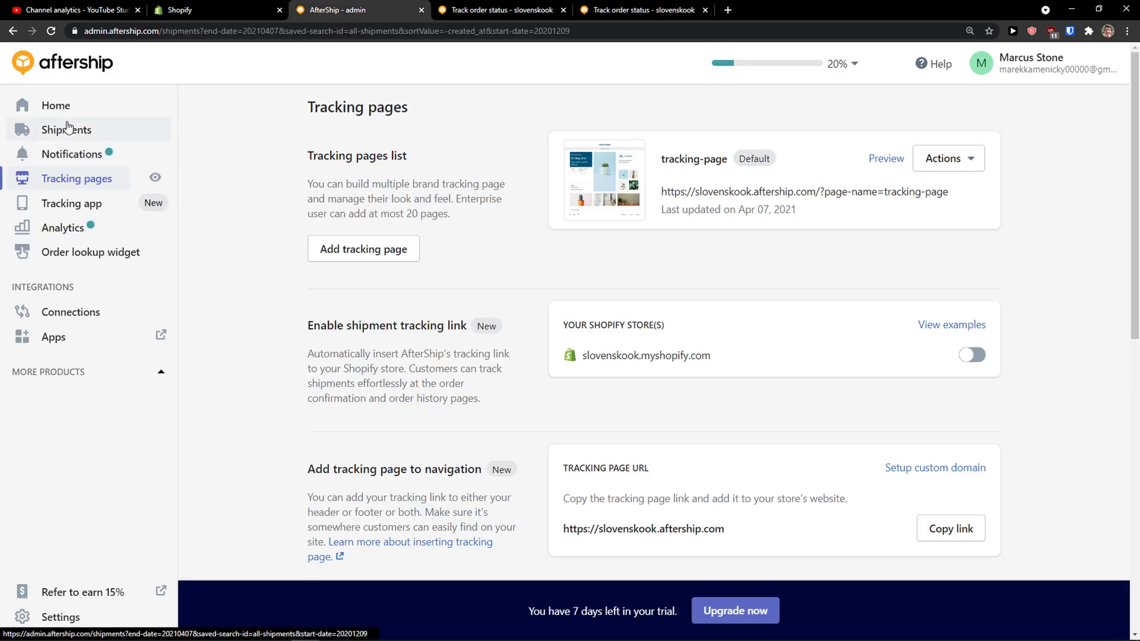
{"action": "left_click_drag", "start_coordinate": [306, 342], "coordinate": [245, 342]}
{"action": "key", "text": "ctrl+c"}
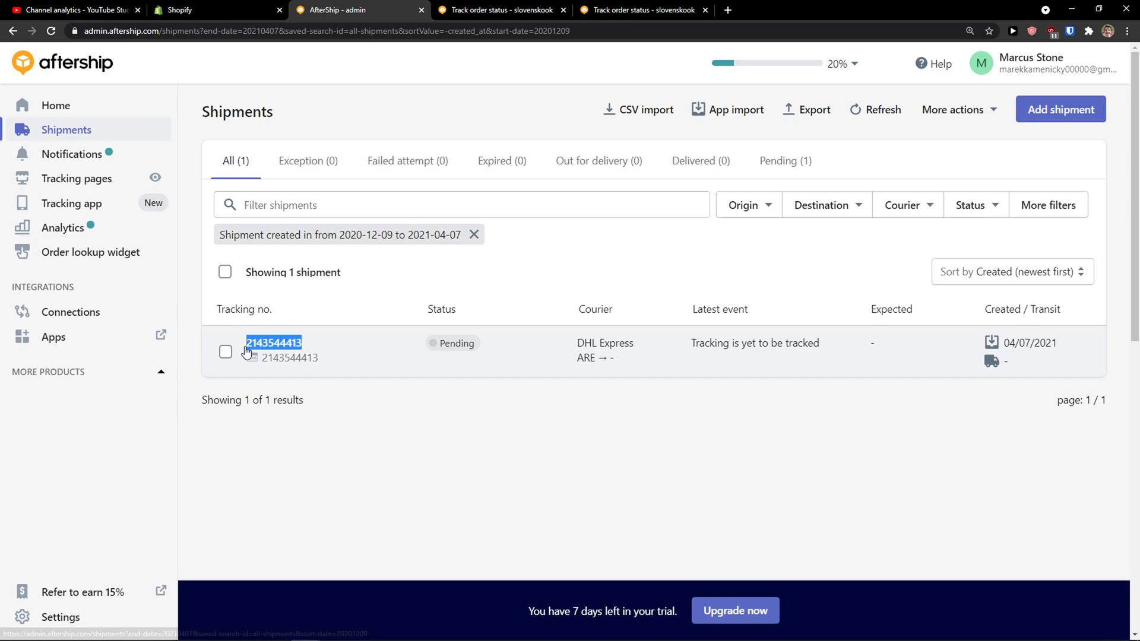
{"action": "left_click", "coordinate": [590, 9]}
{"action": "key", "text": "ctrl+v"}
Step: Copy tracking number 214354441 again, paste it into the lookup field and run Track
{"action": "left_click", "coordinate": [399, 13]}
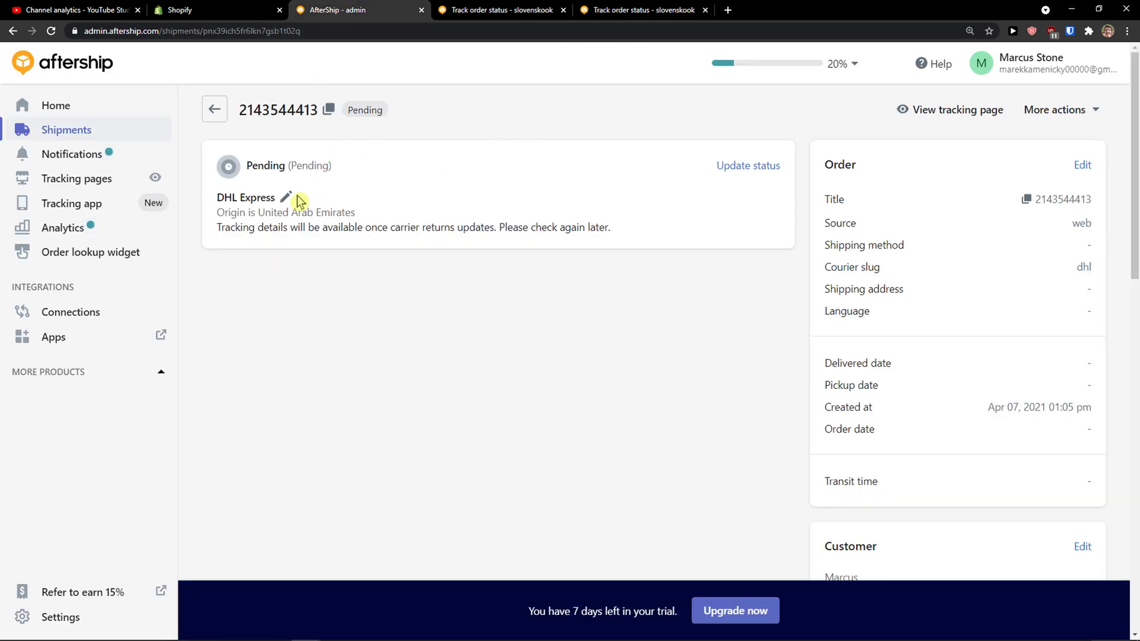
{"action": "double_click", "coordinate": [278, 113]}
{"action": "left_click", "coordinate": [501, 9]}
{"action": "key", "text": "ctrl+v"}
{"action": "left_click", "coordinate": [551, 296]}
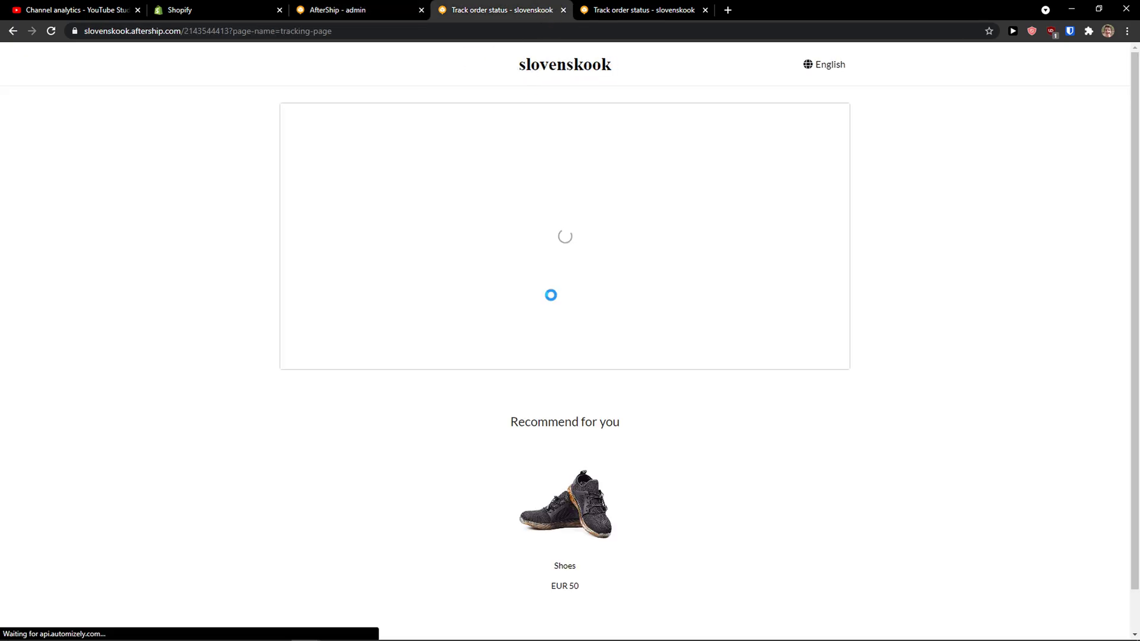
{"action": "left_click_drag", "start_coordinate": [582, 254], "coordinate": [508, 165]}
Step: Check branded tracking in the Tracking app, then open Shipment analytics showing 1 total shipment
{"action": "left_click", "coordinate": [562, 254]}
{"action": "left_click", "coordinate": [328, 10]}
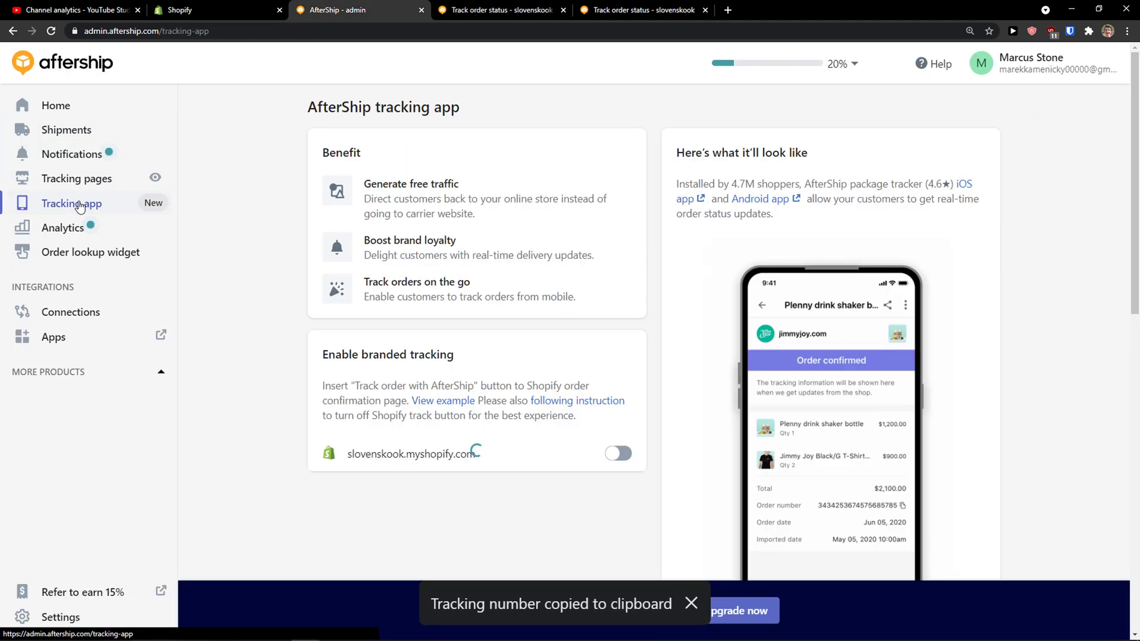
{"action": "scroll", "coordinate": [314, 242], "scroll_direction": "down", "scroll_amount": 1}
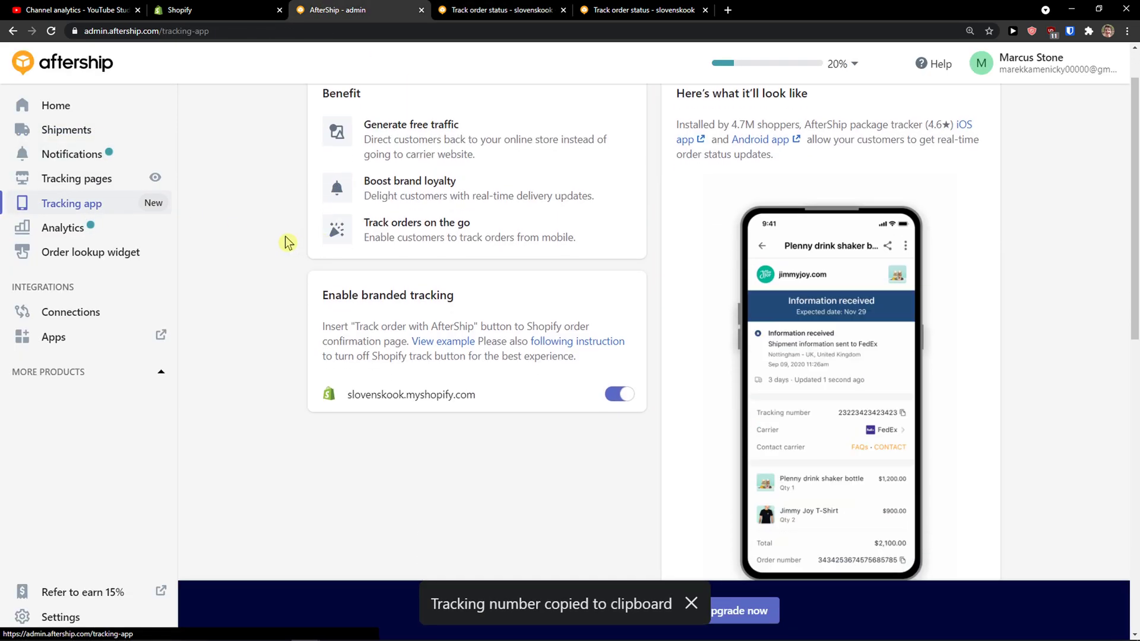
{"action": "scroll", "coordinate": [286, 242], "scroll_direction": "up", "scroll_amount": 1}
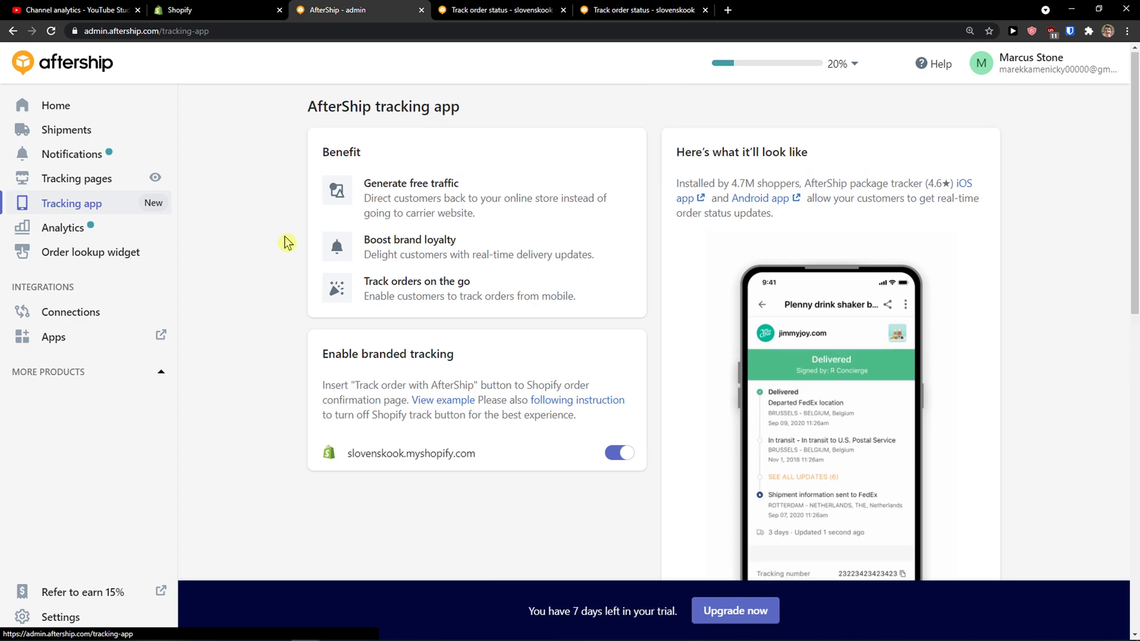
{"action": "scroll", "coordinate": [286, 242], "scroll_direction": "down", "scroll_amount": 1}
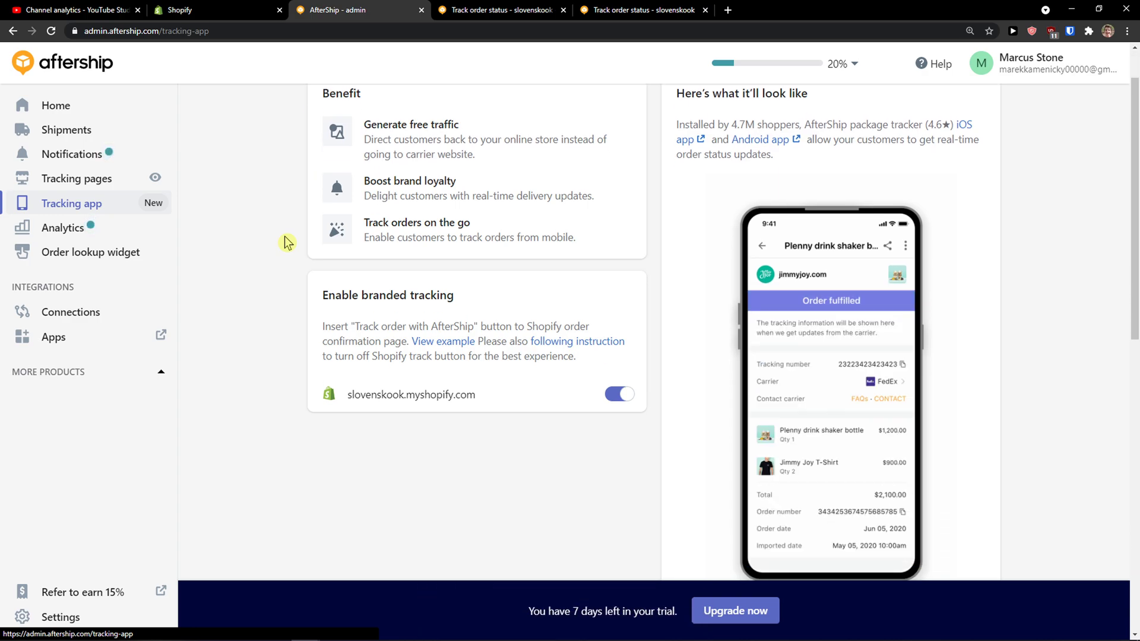
{"action": "scroll", "coordinate": [285, 241], "scroll_direction": "down", "scroll_amount": 1}
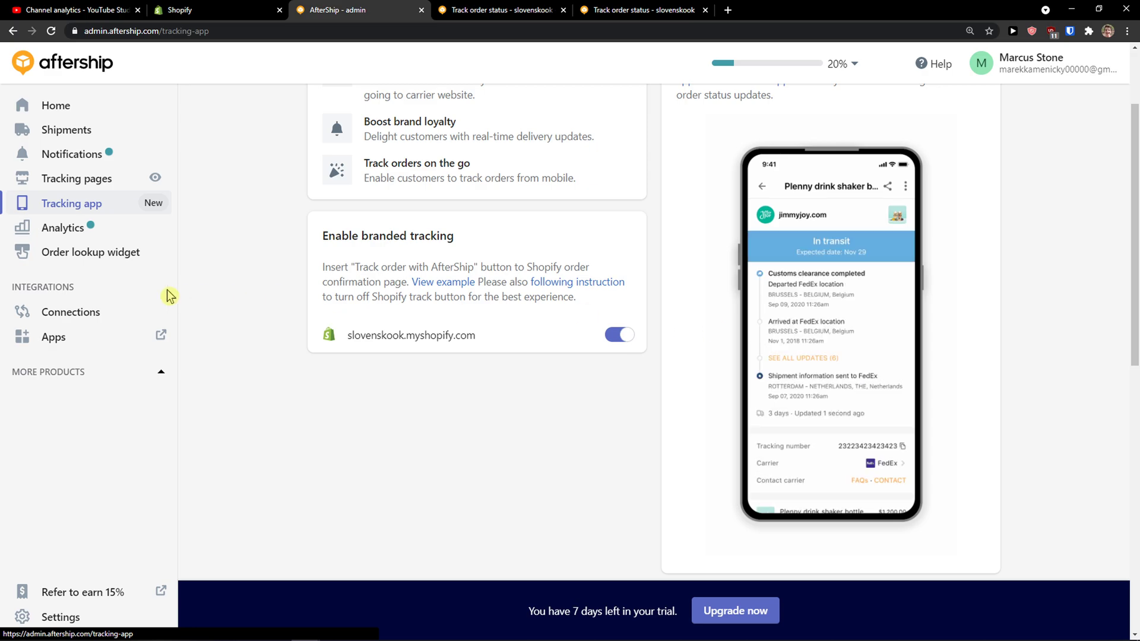
{"action": "left_click", "coordinate": [76, 231]}
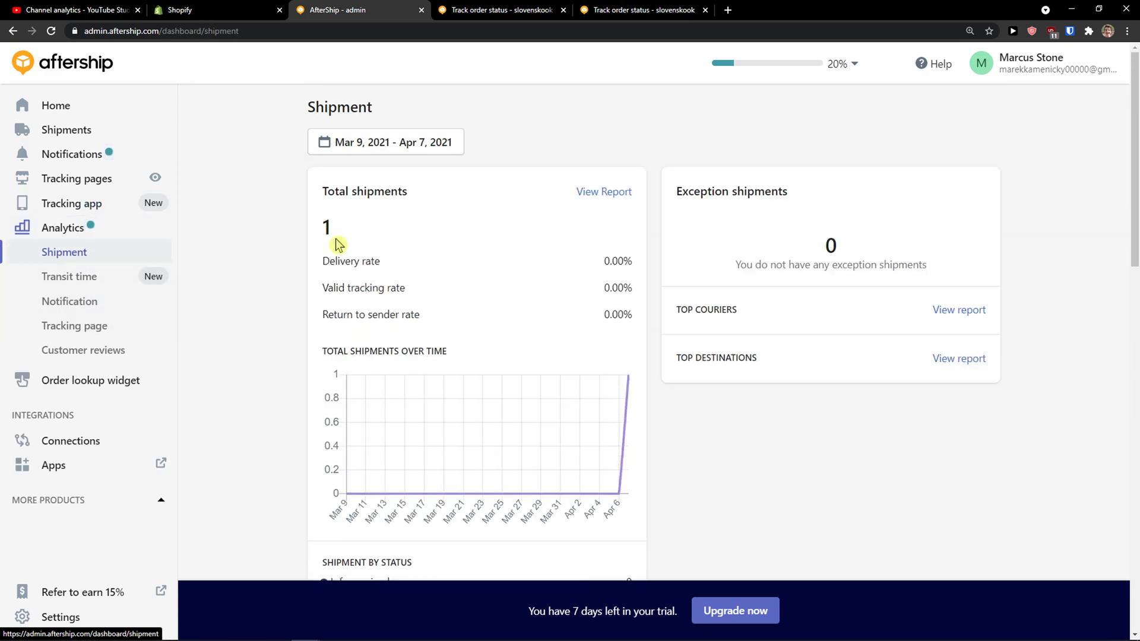
{"action": "left_click", "coordinate": [116, 385]}
{"action": "scroll", "coordinate": [238, 365], "scroll_direction": "down", "scroll_amount": 2}
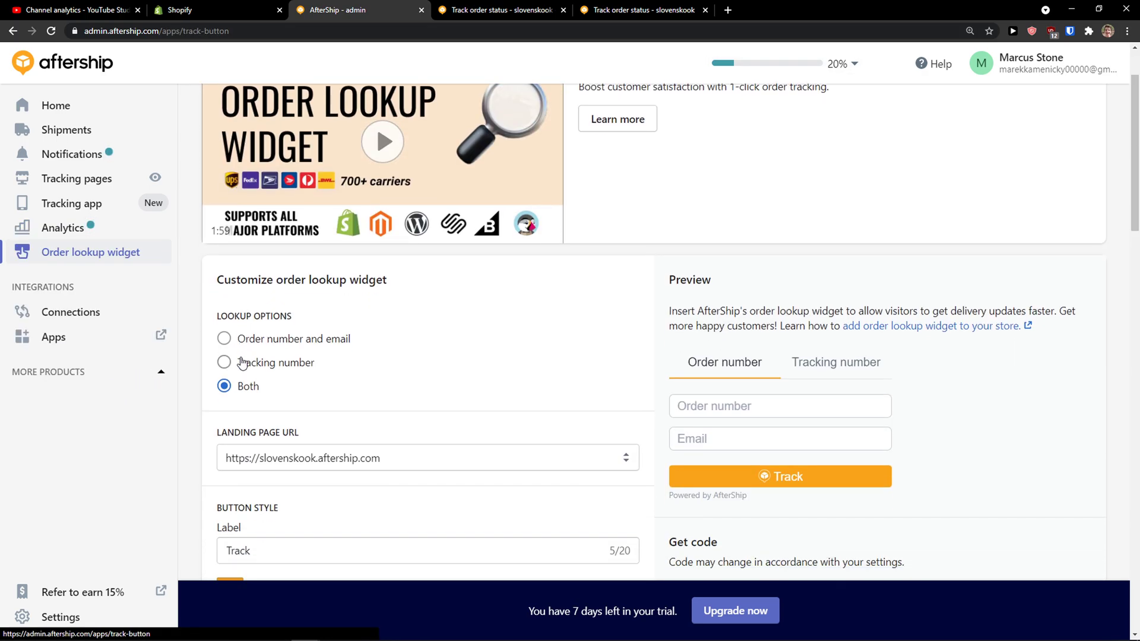
{"action": "scroll", "coordinate": [198, 359], "scroll_direction": "down", "scroll_amount": 1}
{"action": "scroll", "coordinate": [198, 359], "scroll_direction": "up", "scroll_amount": 3}
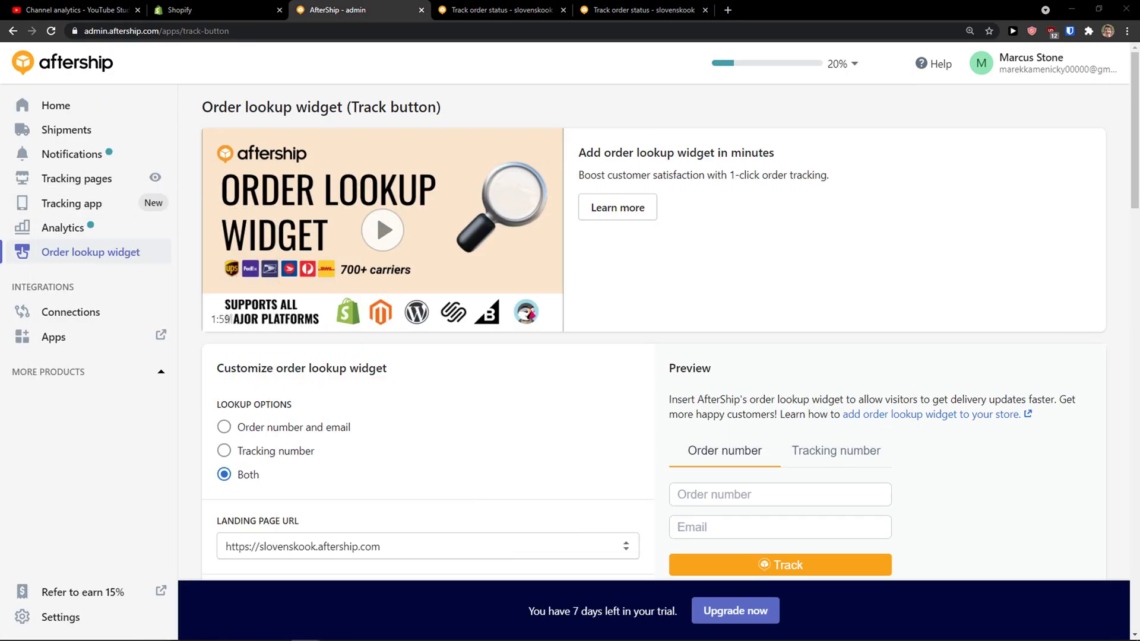
{"action": "scroll", "coordinate": [772, 457], "scroll_direction": "down", "scroll_amount": 2}
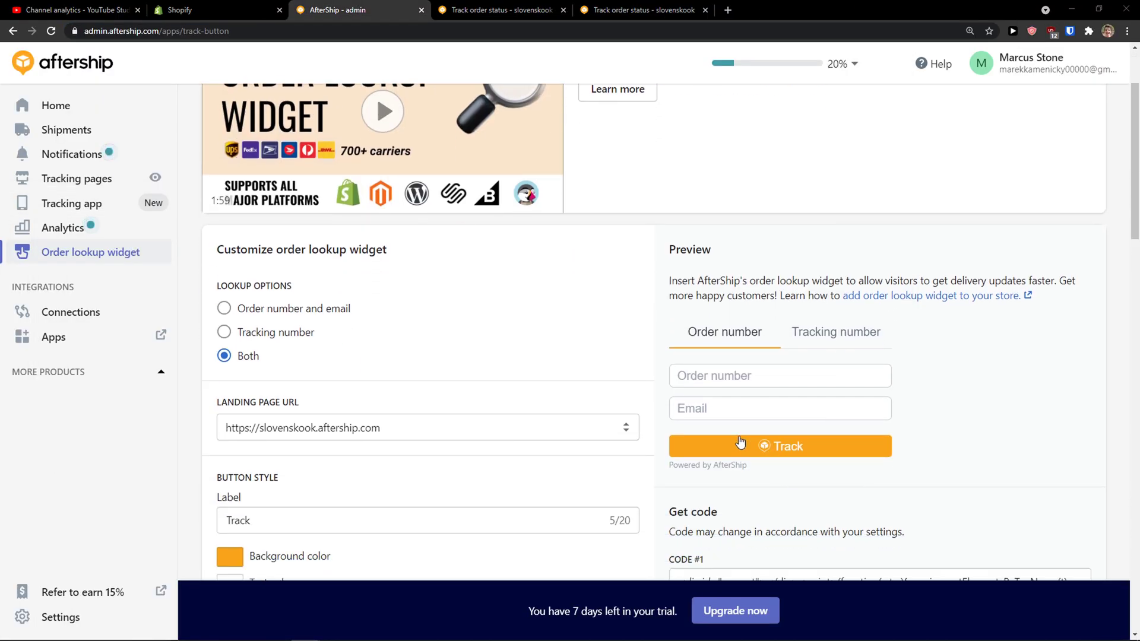
{"action": "scroll", "coordinate": [701, 331], "scroll_direction": "down", "scroll_amount": 1}
{"action": "scroll", "coordinate": [534, 374], "scroll_direction": "up", "scroll_amount": 1}
{"action": "scroll", "coordinate": [488, 376], "scroll_direction": "down", "scroll_amount": 1}
{"action": "scroll", "coordinate": [485, 381], "scroll_direction": "down", "scroll_amount": 2}
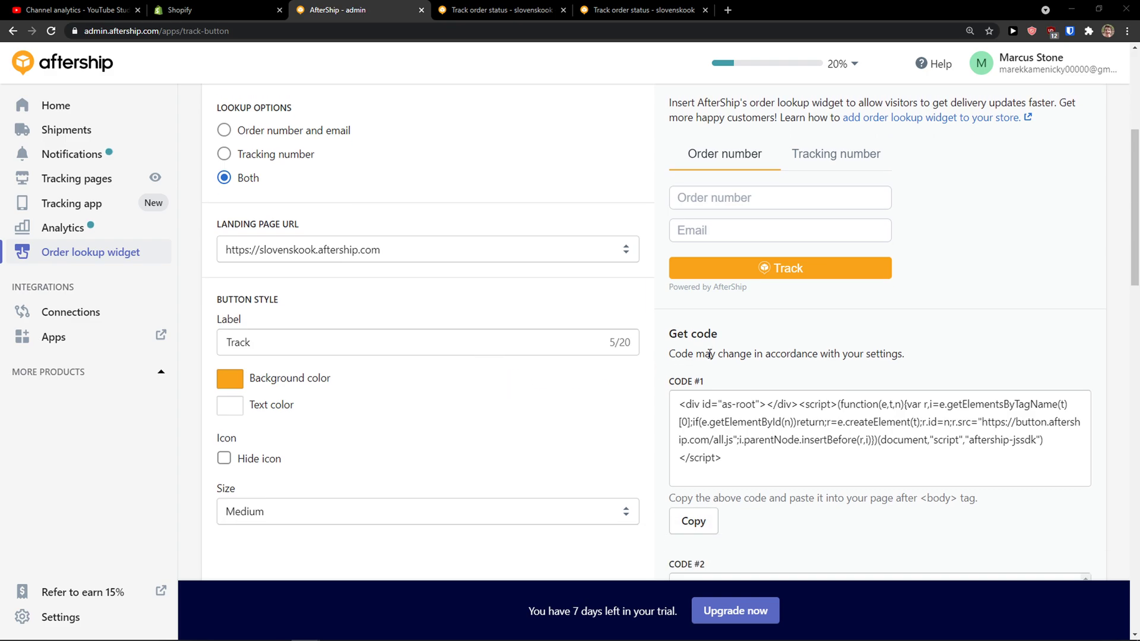
{"action": "scroll", "coordinate": [750, 225], "scroll_direction": "up", "scroll_amount": 5}
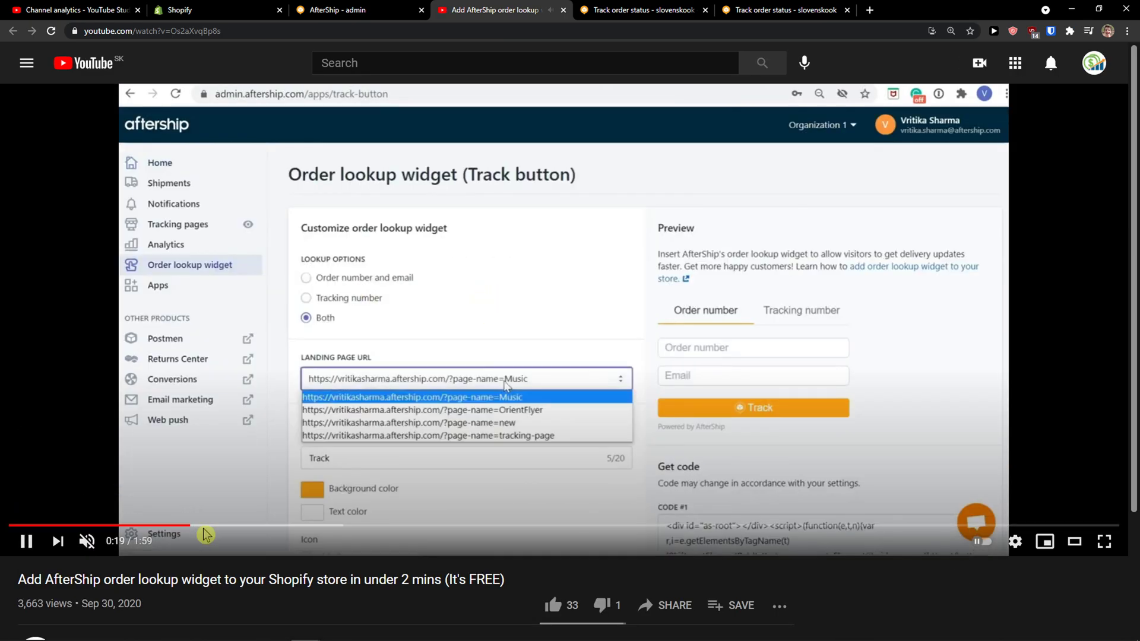
Step: Skim the tutorial's steps along the seek bar through to the finished storefront page, then pause
{"action": "left_click", "coordinate": [297, 526]}
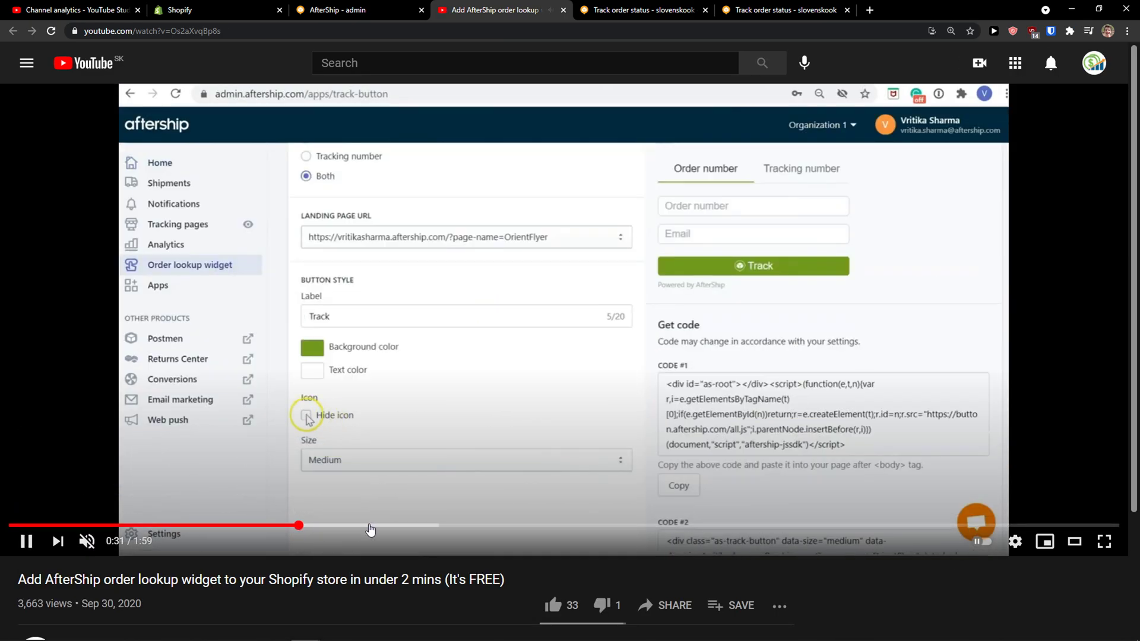
{"action": "left_click", "coordinate": [369, 526]}
{"action": "left_click", "coordinate": [432, 525]}
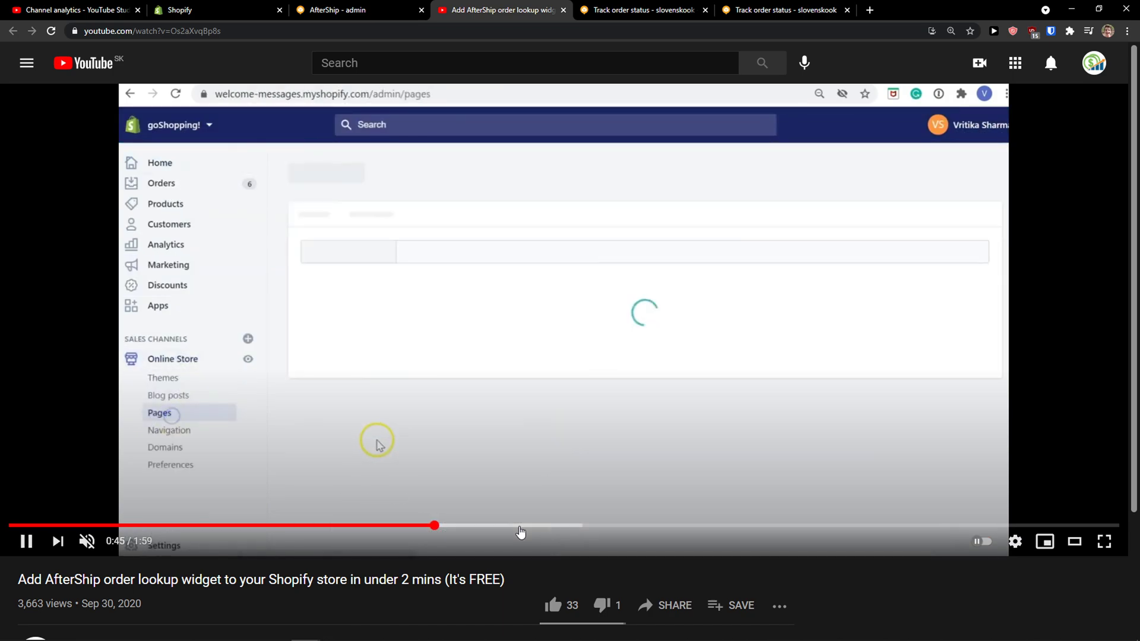
{"action": "left_click", "coordinate": [520, 526]}
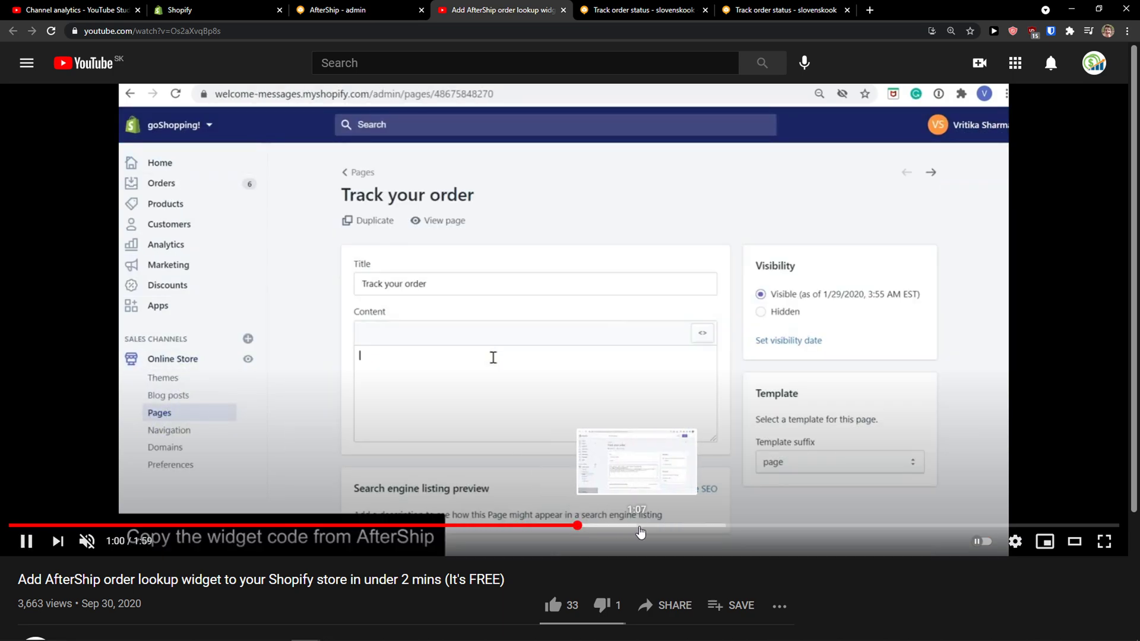
{"action": "left_click", "coordinate": [641, 526]}
{"action": "left_click", "coordinate": [712, 526]}
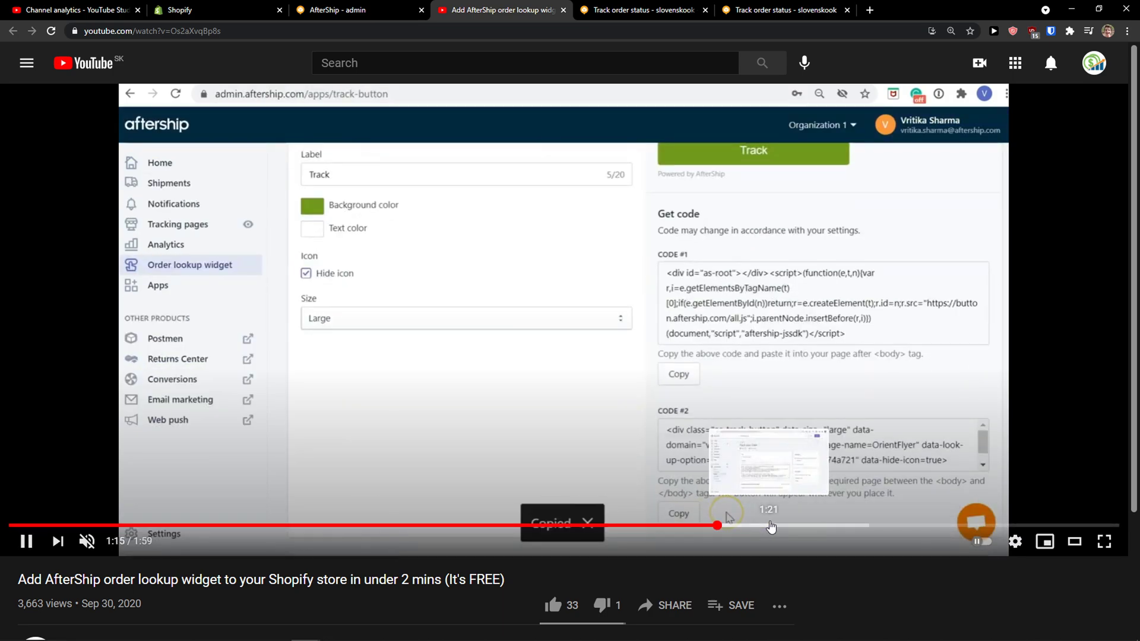
{"action": "left_click", "coordinate": [770, 525]}
{"action": "left_click", "coordinate": [847, 526]}
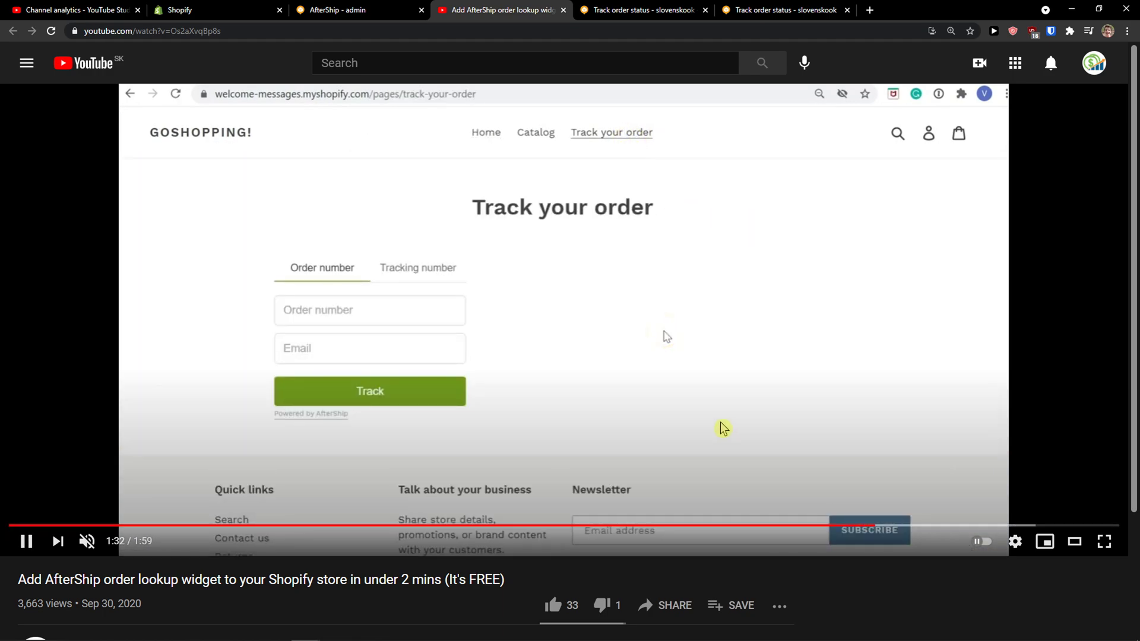
{"action": "left_click", "coordinate": [507, 374]}
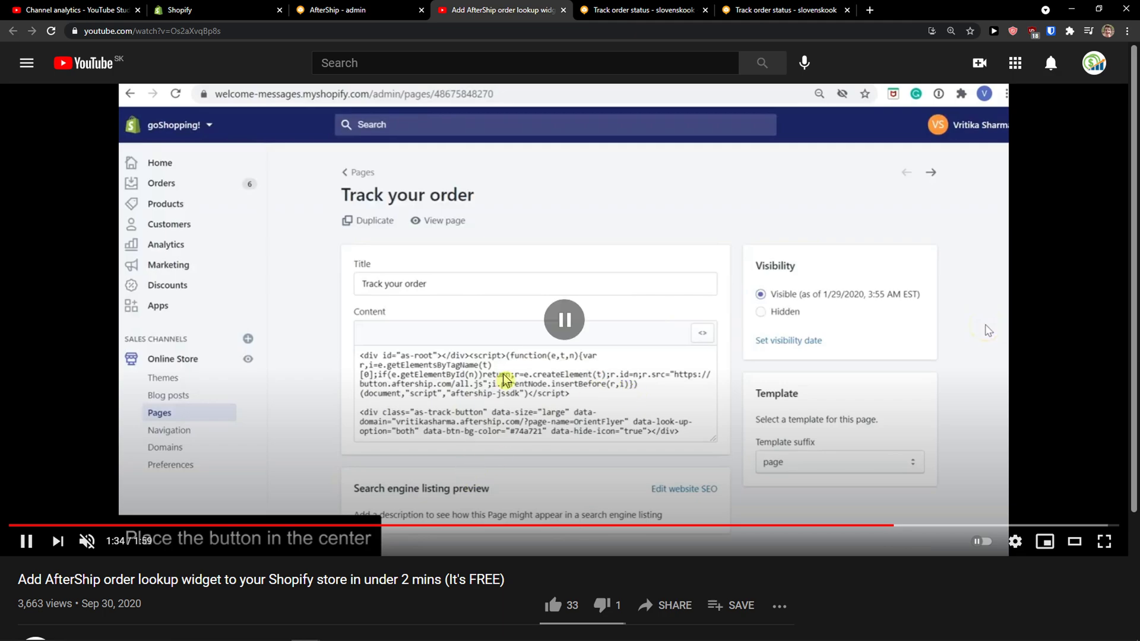
Step: Check the CODE #1 snippet in AfterShip, then rewind the tutorial to 0:49
{"action": "left_click", "coordinate": [376, 10]}
{"action": "scroll", "coordinate": [611, 207], "scroll_direction": "down", "scroll_amount": 7}
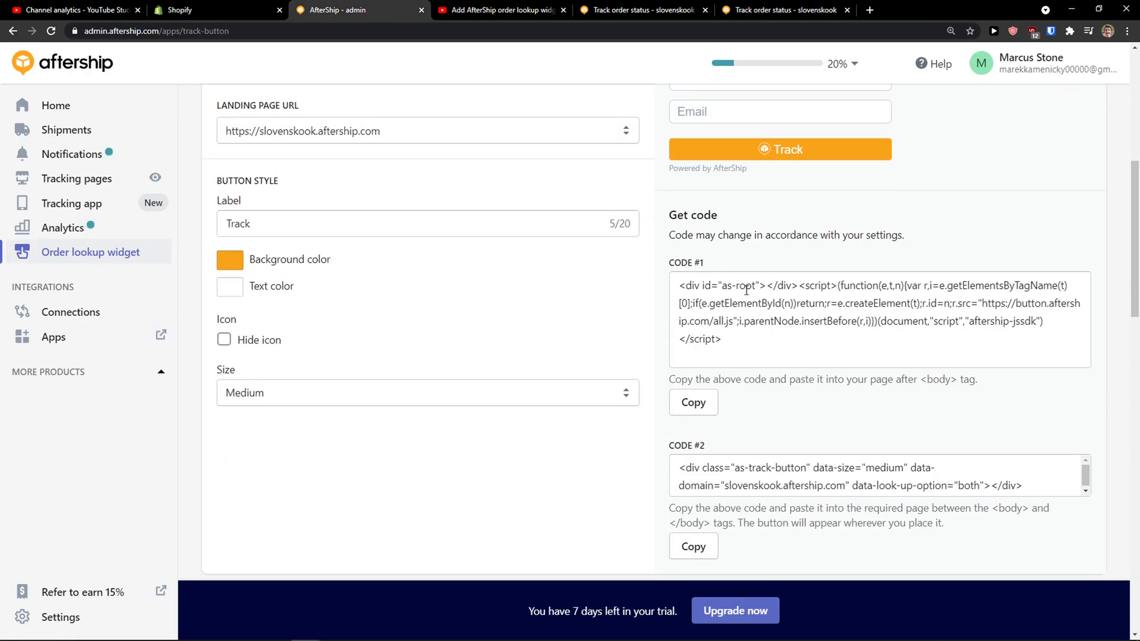
{"action": "left_click", "coordinate": [743, 290]}
{"action": "scroll", "coordinate": [739, 289], "scroll_direction": "down", "scroll_amount": 1}
{"action": "scroll", "coordinate": [736, 289], "scroll_direction": "up", "scroll_amount": 2}
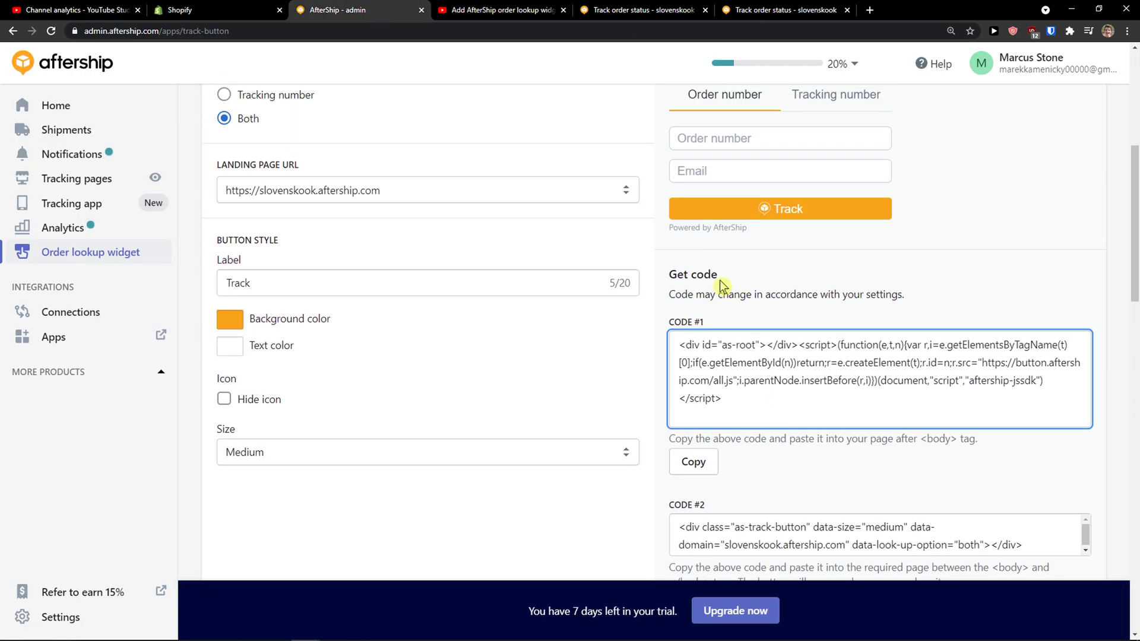
{"action": "left_click", "coordinate": [504, 10]}
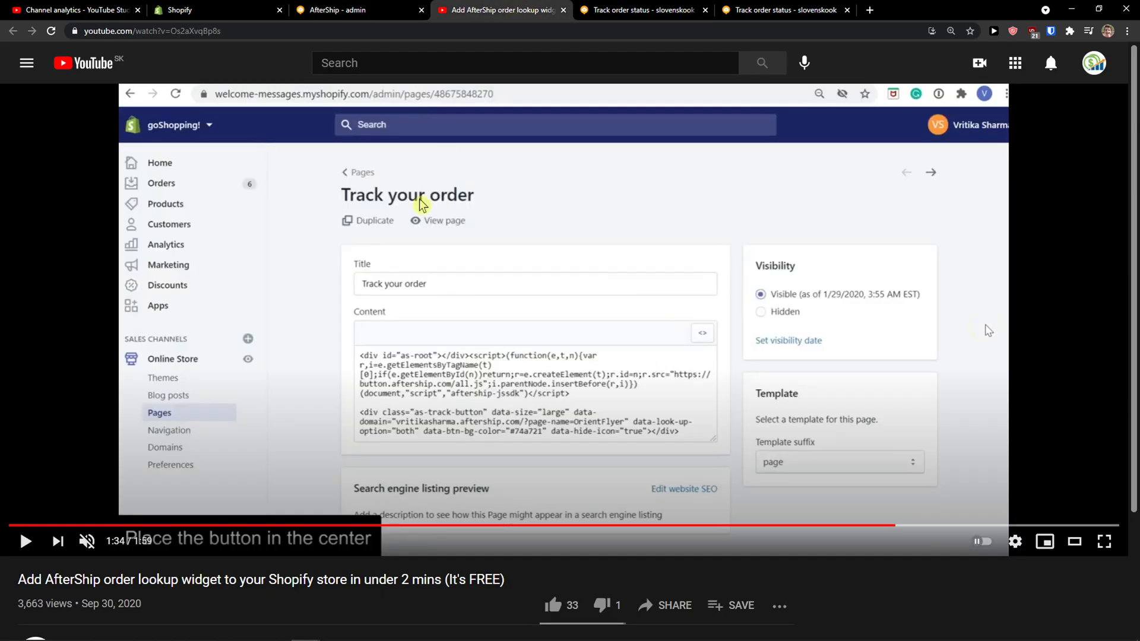
{"action": "left_click_drag", "start_coordinate": [273, 526], "coordinate": [472, 526]}
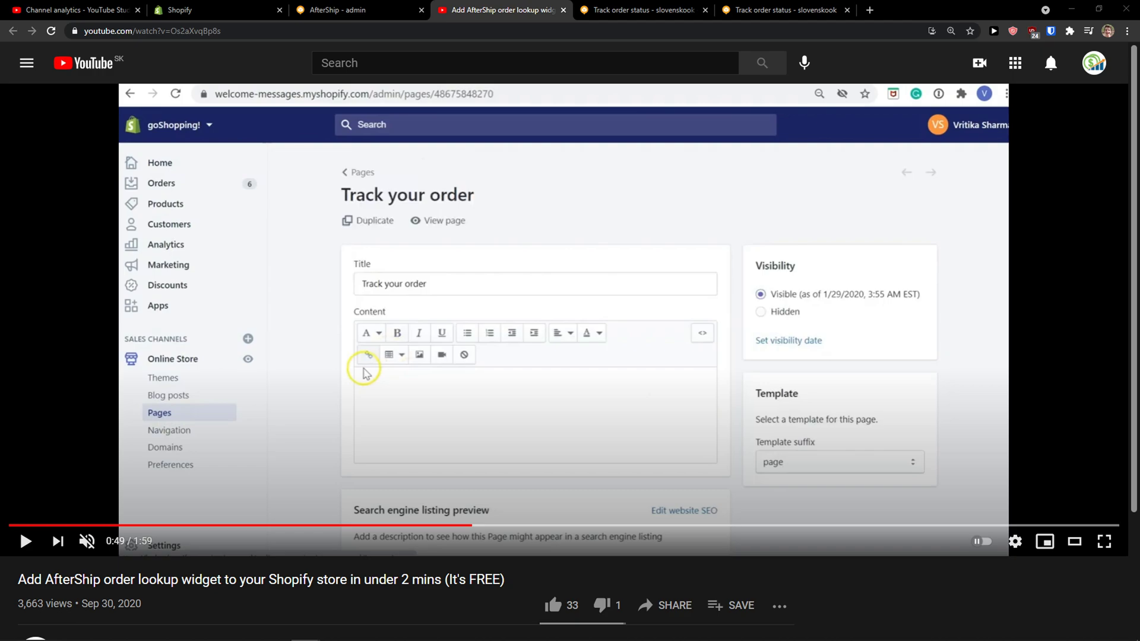
Step: Open Online Store > Pages in the Shopify store admin
{"action": "left_click", "coordinate": [380, 10]}
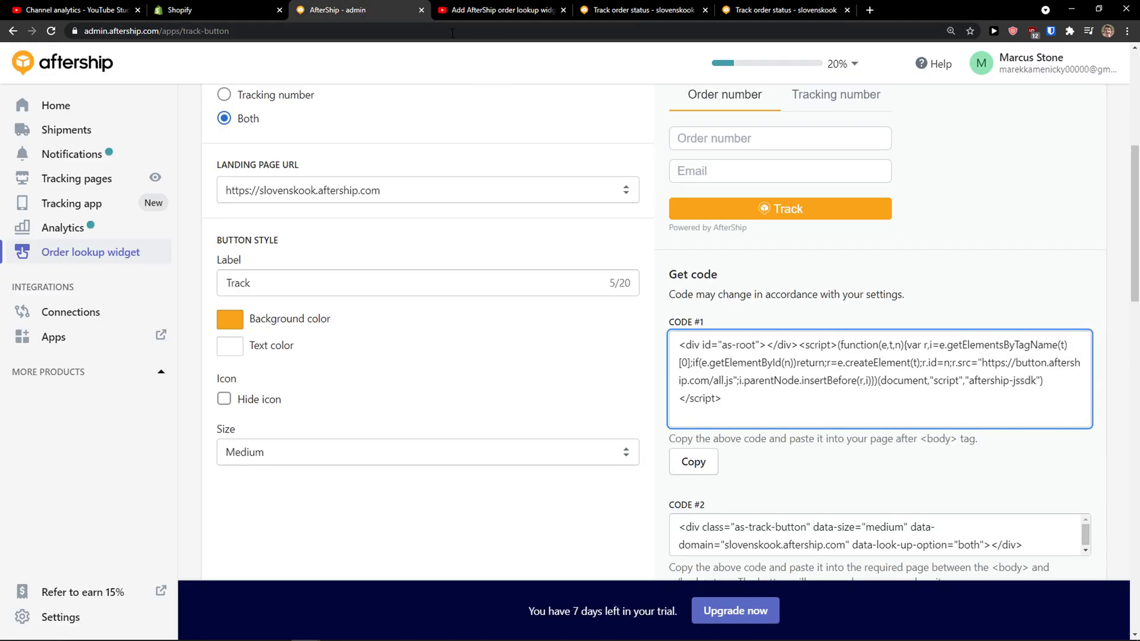
{"action": "left_click", "coordinate": [446, 13]}
{"action": "left_click", "coordinate": [246, 10]}
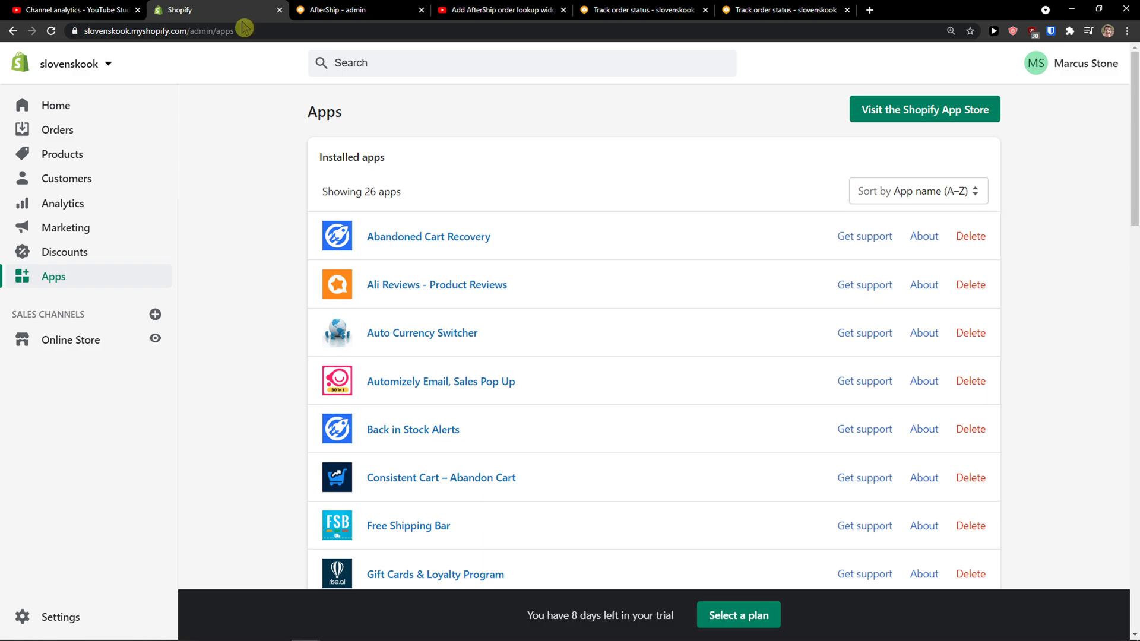
{"action": "left_click", "coordinate": [101, 342]}
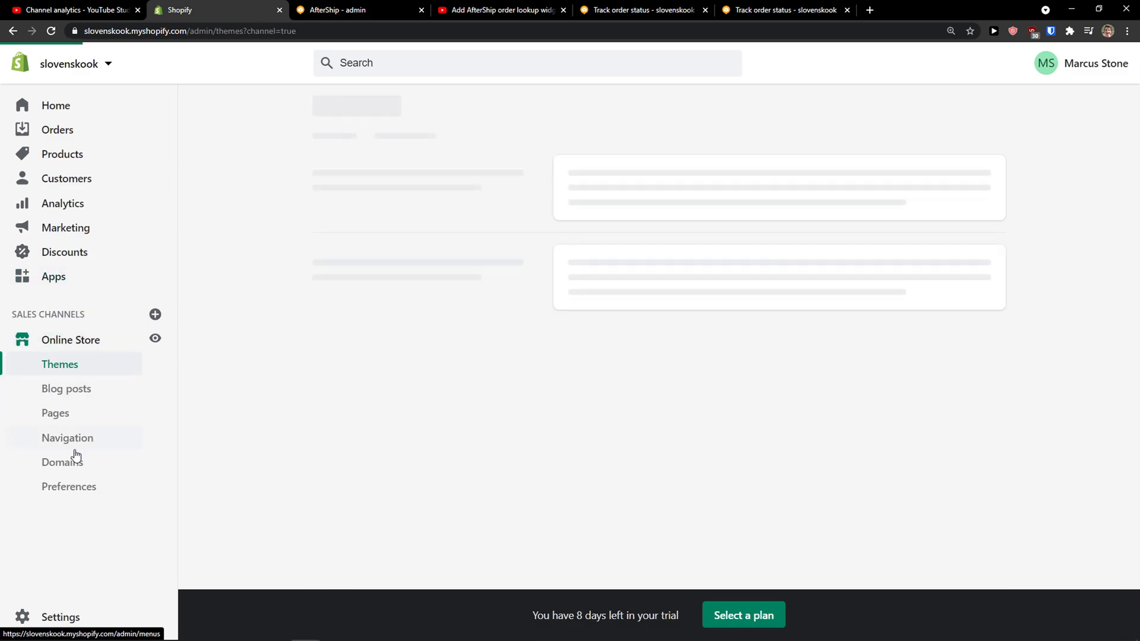
{"action": "left_click", "coordinate": [69, 419]}
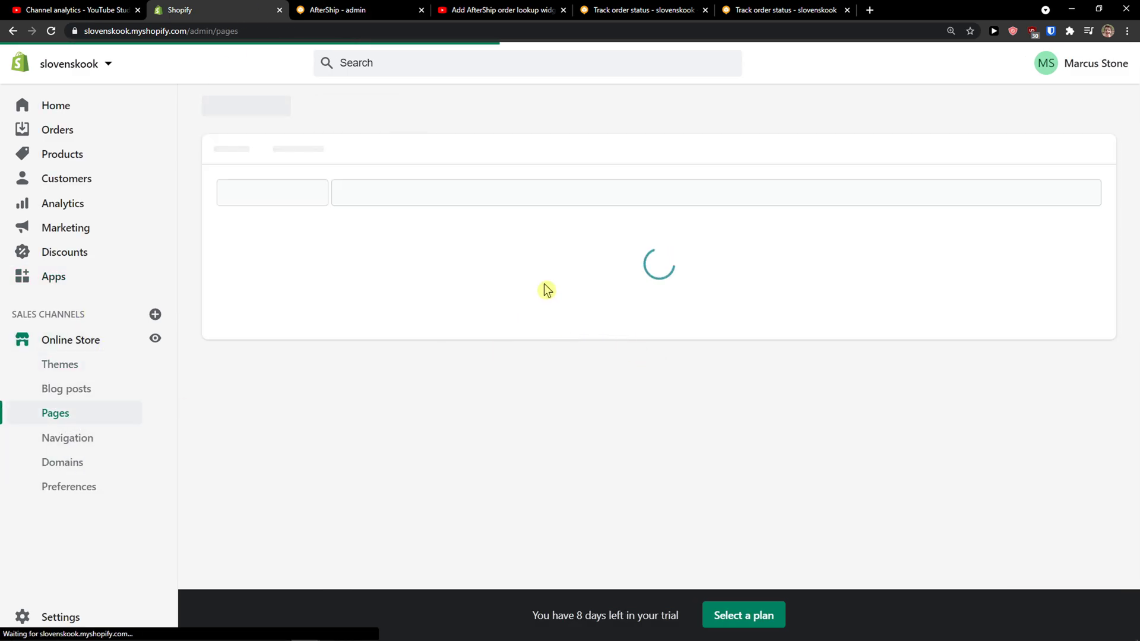
Step: Rewind the tutorial to 0:29, pause it, and return to the AfterShip widget settings
{"action": "left_click", "coordinate": [380, 9]}
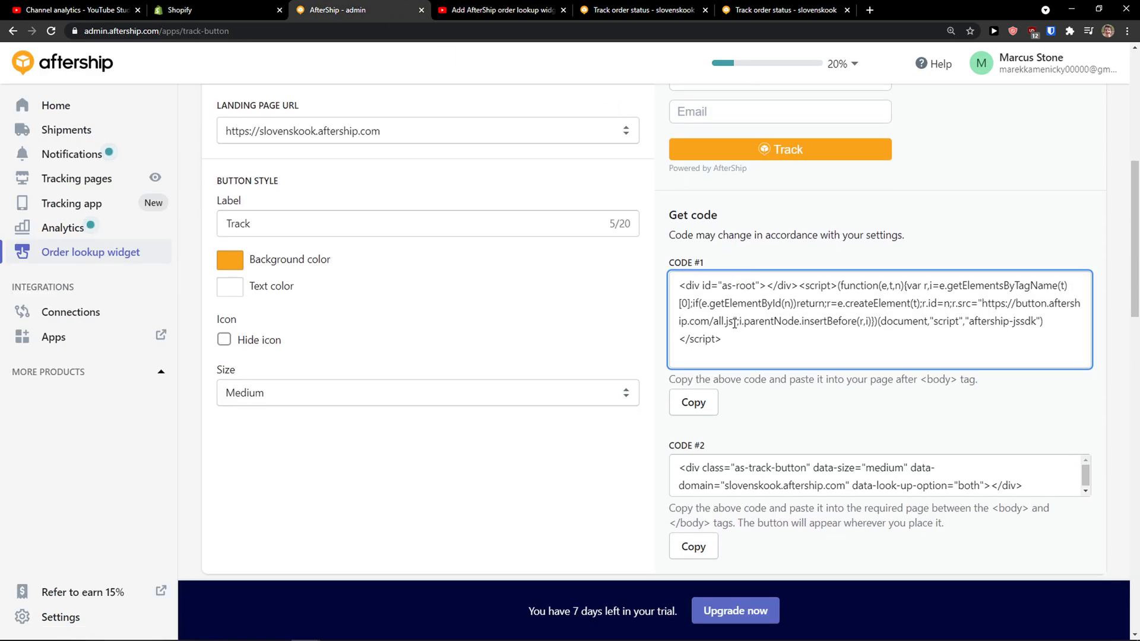
{"action": "left_click", "coordinate": [512, 7]}
{"action": "left_click", "coordinate": [281, 513]}
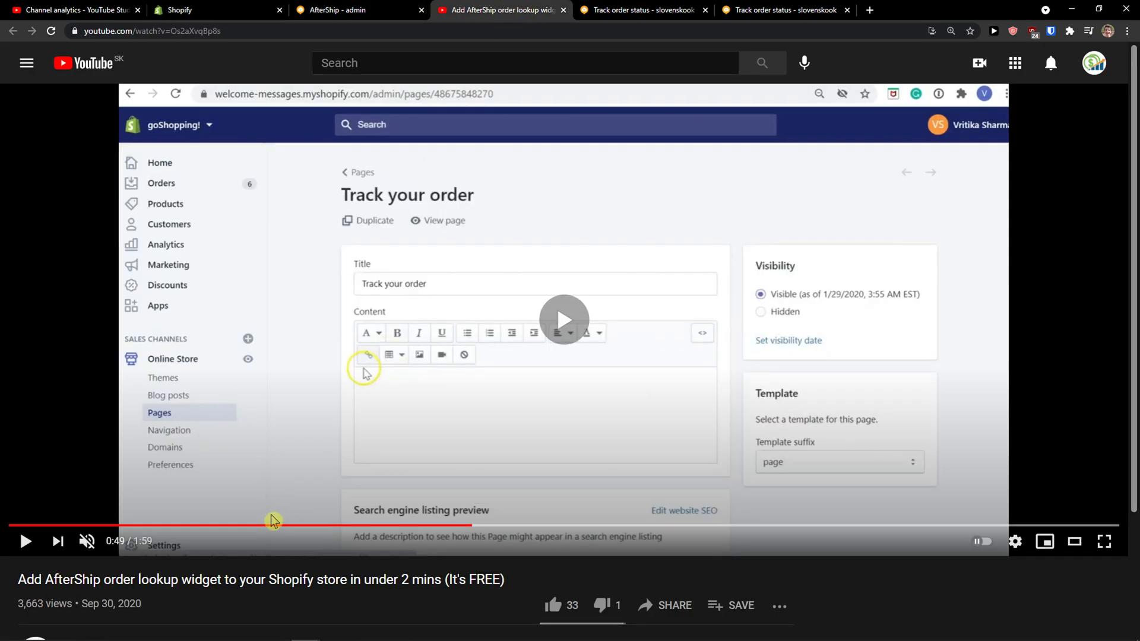
{"action": "left_click", "coordinate": [280, 525]}
{"action": "left_click", "coordinate": [269, 505]}
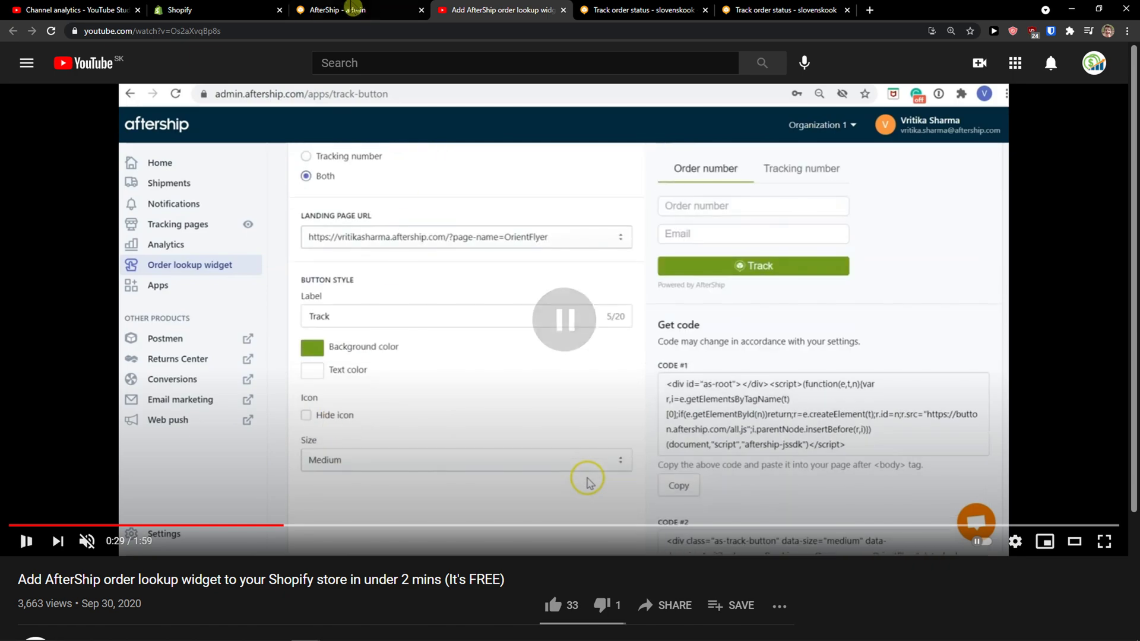
{"action": "left_click", "coordinate": [344, 10]}
{"action": "scroll", "coordinate": [391, 178], "scroll_direction": "up", "scroll_amount": 3}
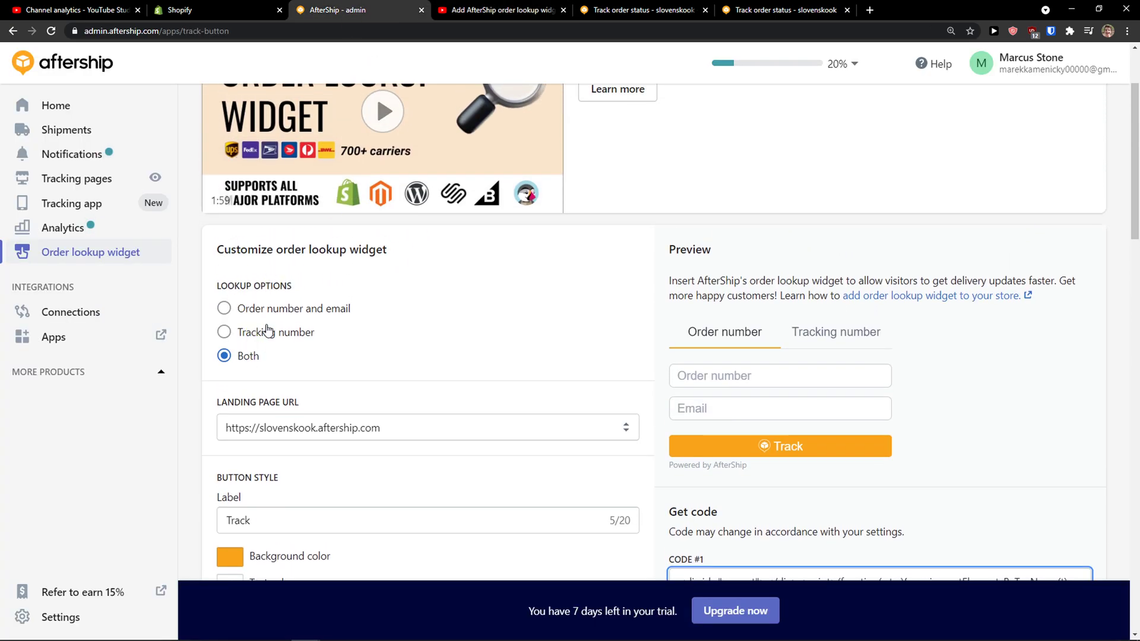
Step: Keep the widget's lookup option on Both and leave the landing page URL unchanged
{"action": "left_click", "coordinate": [285, 333]}
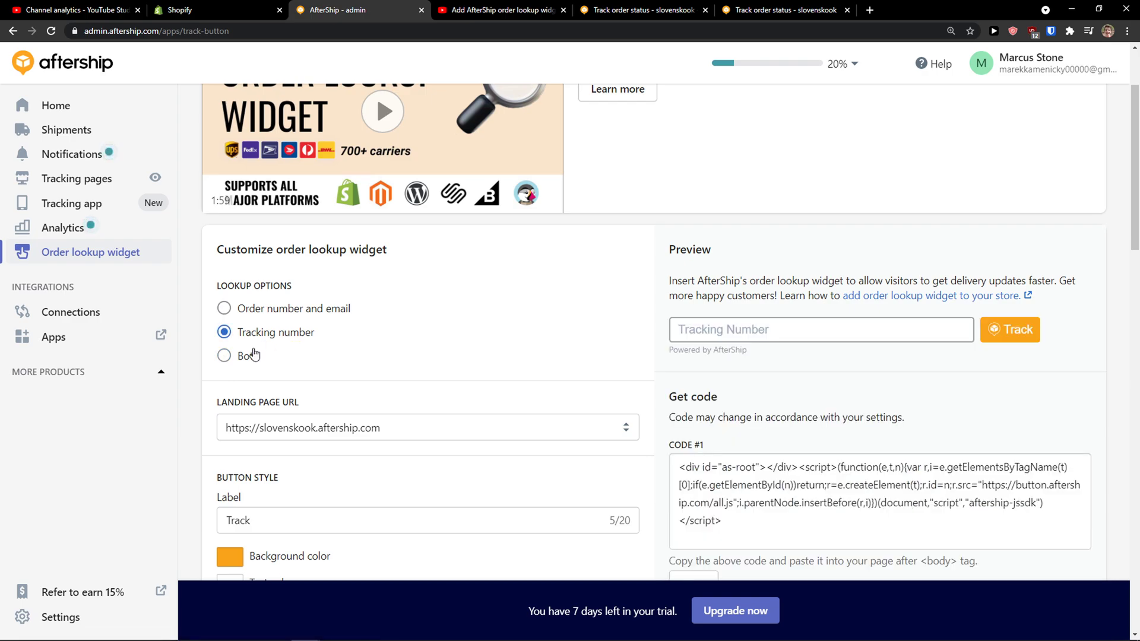
{"action": "left_click", "coordinate": [225, 355]}
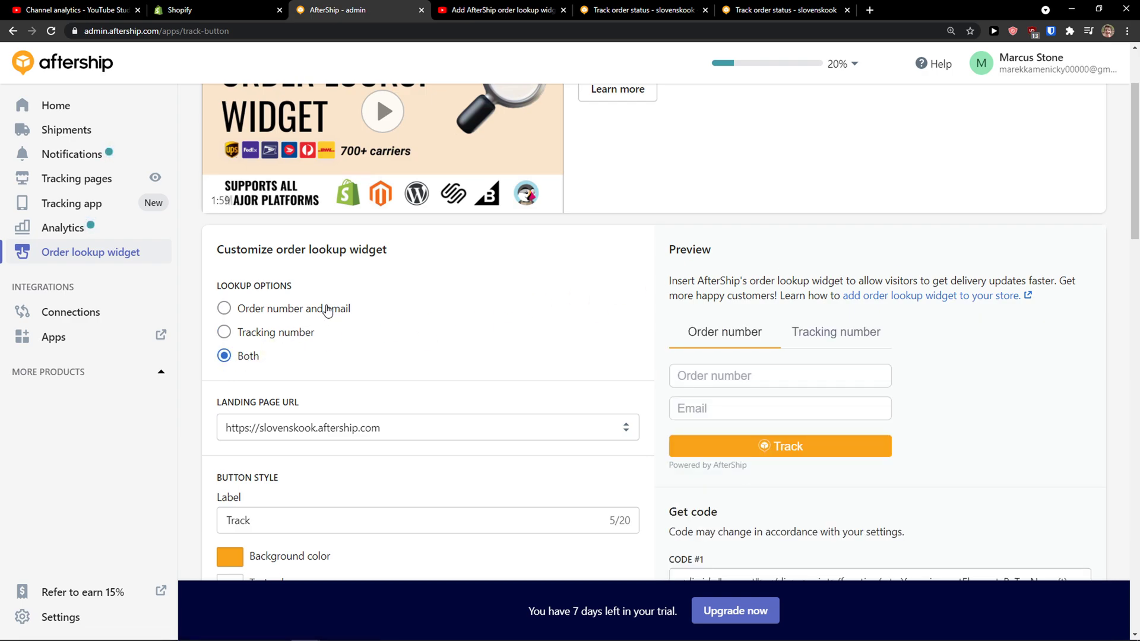
{"action": "scroll", "coordinate": [326, 305], "scroll_direction": "down", "scroll_amount": 1}
{"action": "left_click", "coordinate": [311, 369]}
{"action": "left_click", "coordinate": [310, 369]}
{"action": "scroll", "coordinate": [343, 350], "scroll_direction": "down", "scroll_amount": 1}
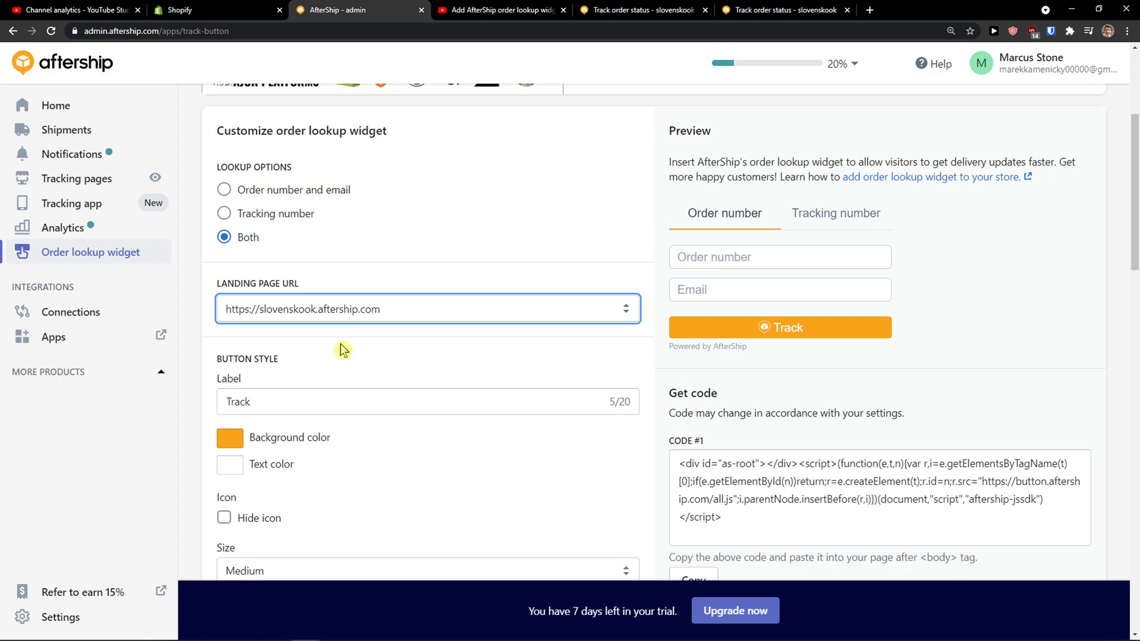
{"action": "scroll", "coordinate": [360, 321], "scroll_direction": "down", "scroll_amount": 1}
Step: Set the Track button background colour to blue (#0697e6), leaving the icon shown
{"action": "left_click", "coordinate": [230, 378]}
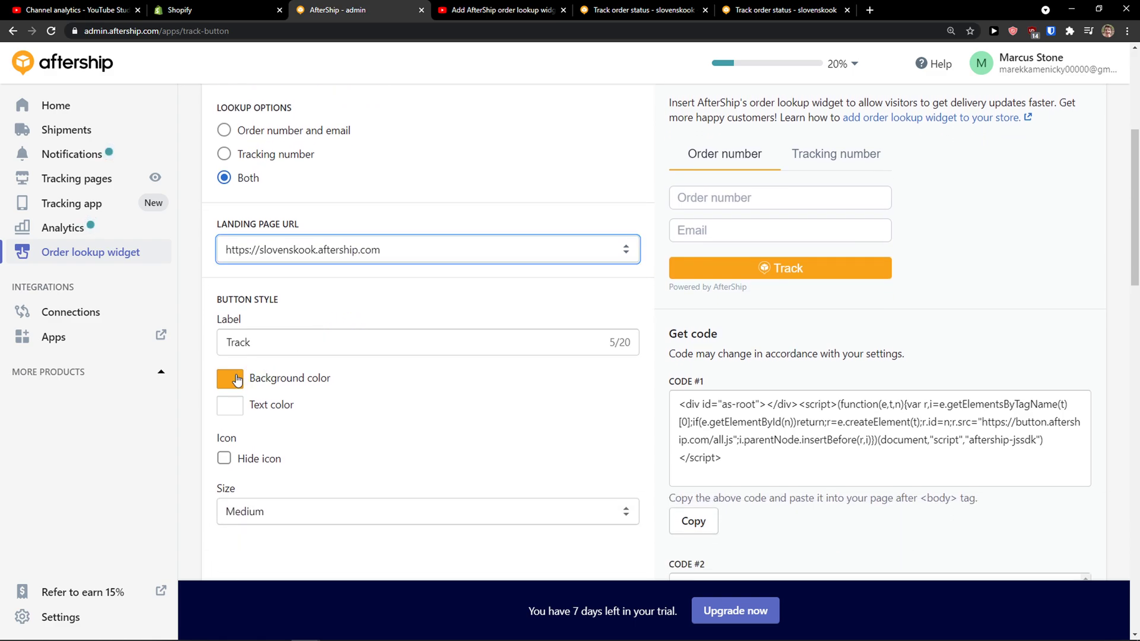
{"action": "left_click_drag", "start_coordinate": [360, 453], "coordinate": [364, 476]}
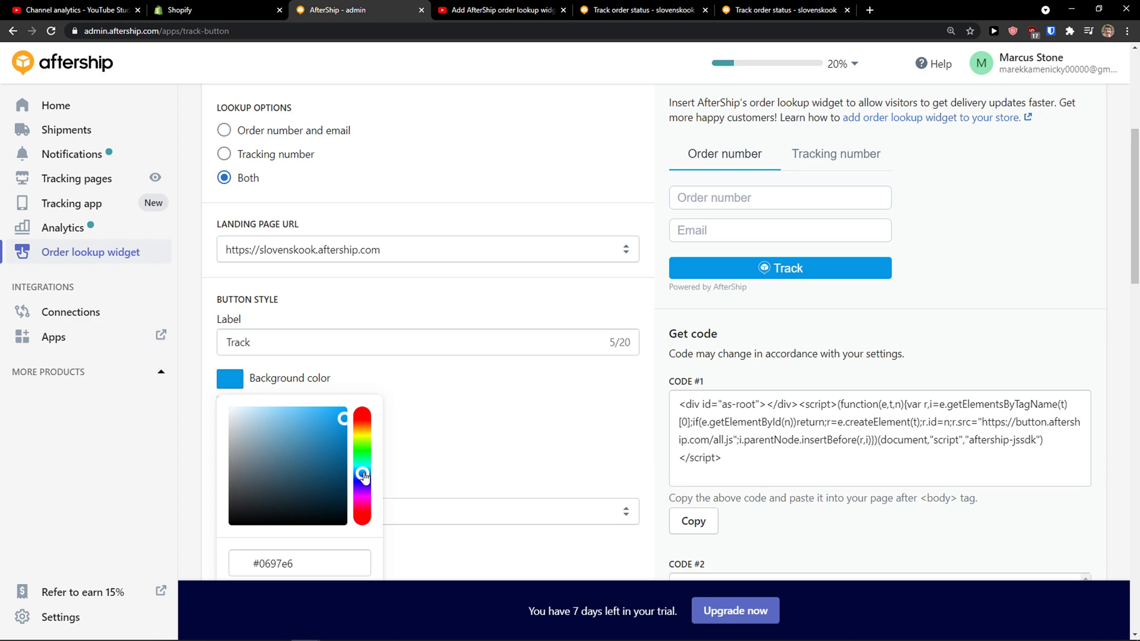
{"action": "left_click", "coordinate": [517, 390]}
{"action": "scroll", "coordinate": [508, 381], "scroll_direction": "down", "scroll_amount": 2}
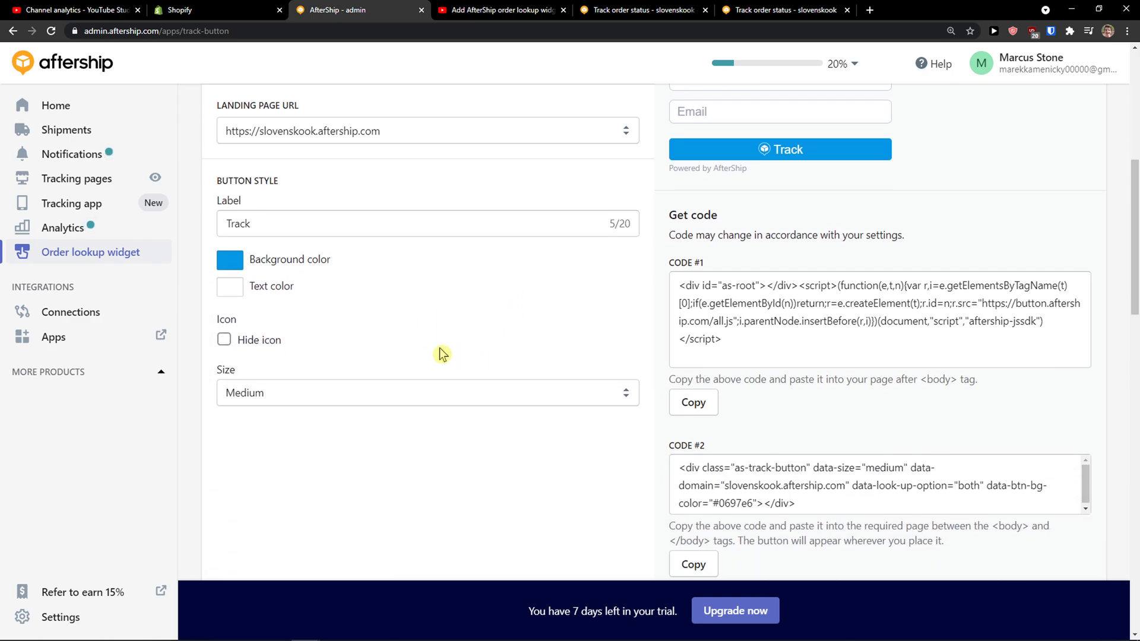
{"action": "left_click", "coordinate": [224, 341]}
{"action": "left_click", "coordinate": [225, 342]}
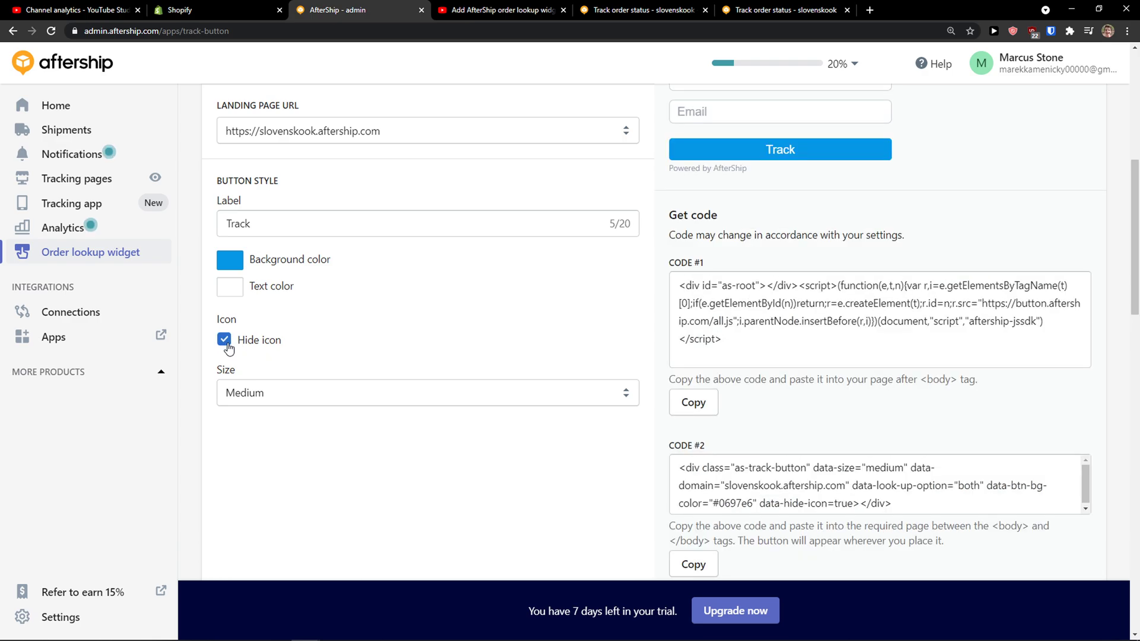
Step: Change the Track button size from Medium to Large
{"action": "left_click", "coordinate": [337, 395]}
{"action": "left_click", "coordinate": [287, 427]}
{"action": "left_click", "coordinate": [275, 403]}
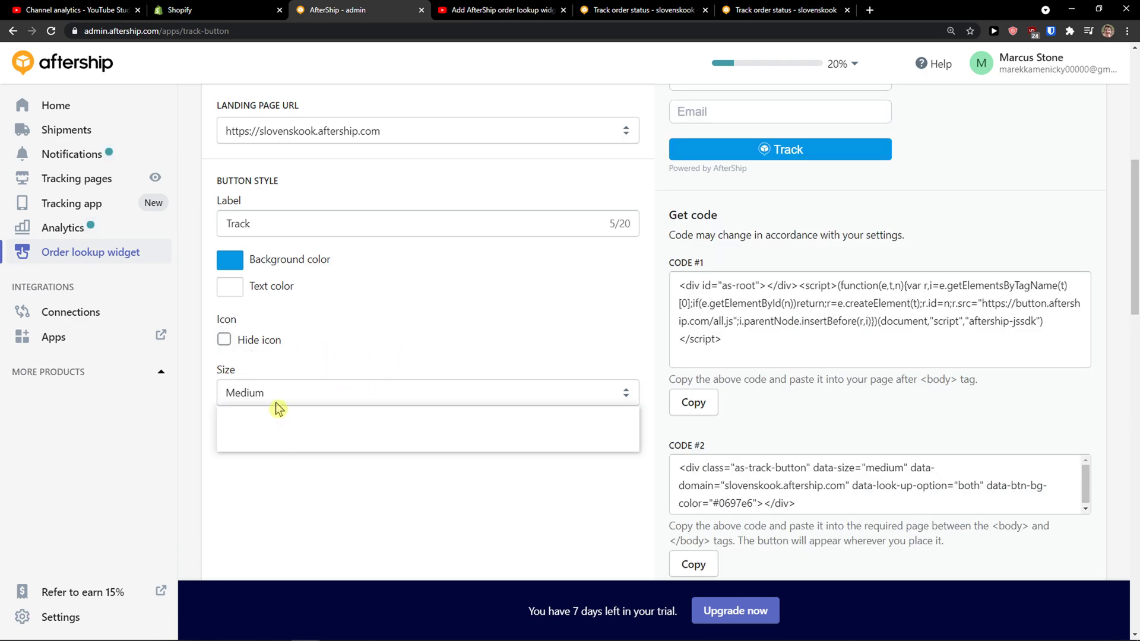
{"action": "left_click", "coordinate": [270, 414]}
{"action": "scroll", "coordinate": [433, 325], "scroll_direction": "down", "scroll_amount": 4}
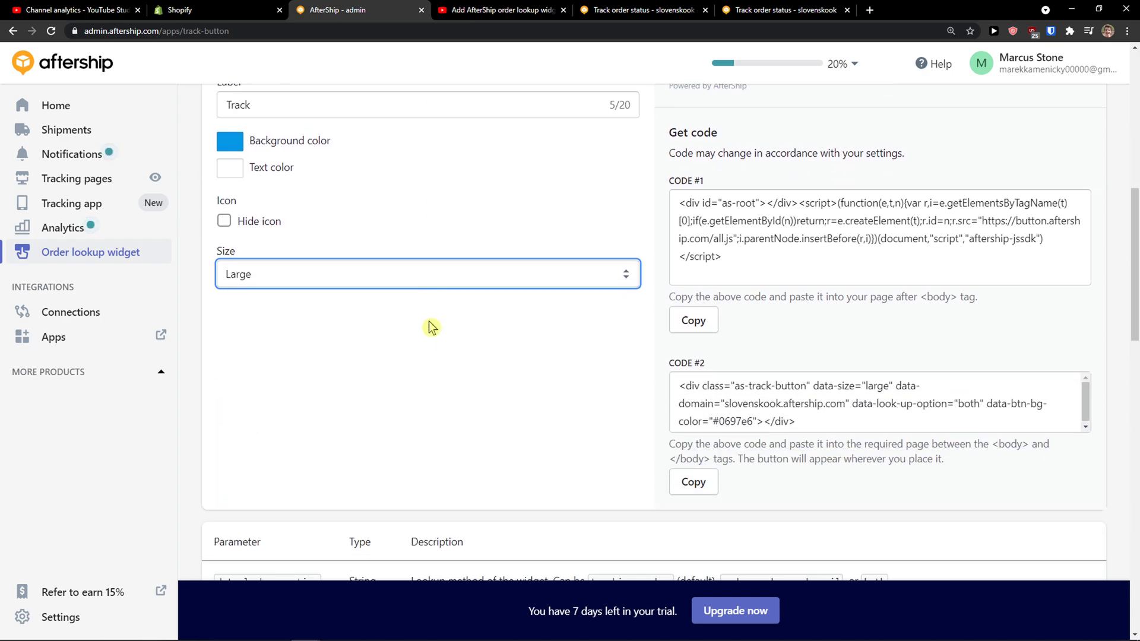
{"action": "left_click", "coordinate": [535, 13]}
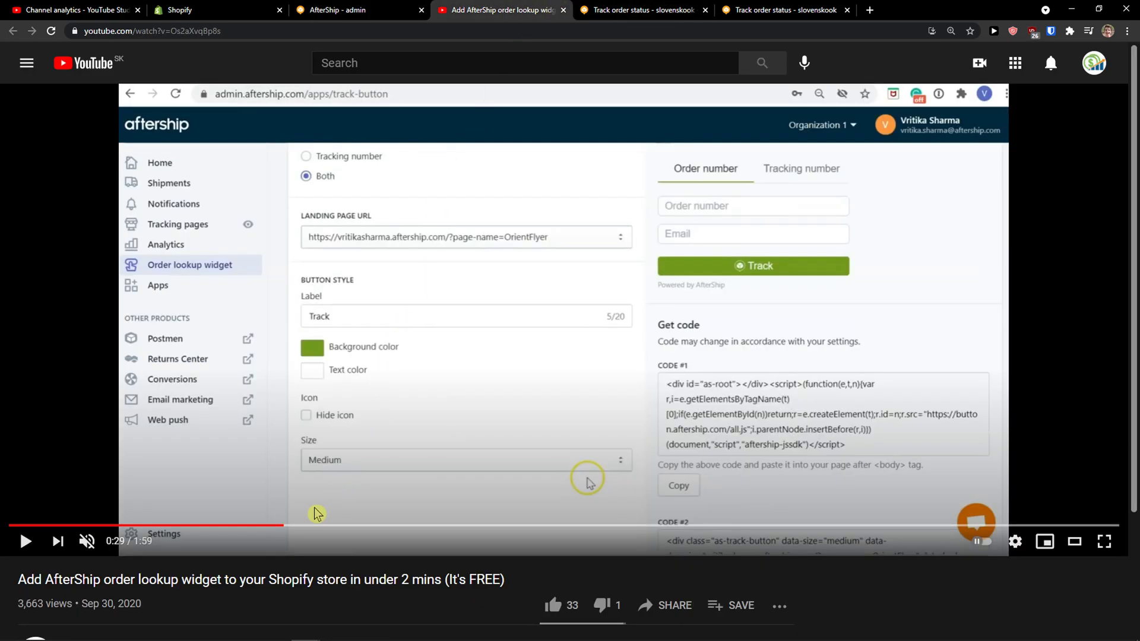
Step: Skip the tutorial ahead to the Shopify page step and return to the store's pages list
{"action": "left_click_drag", "start_coordinate": [321, 525], "coordinate": [495, 526]}
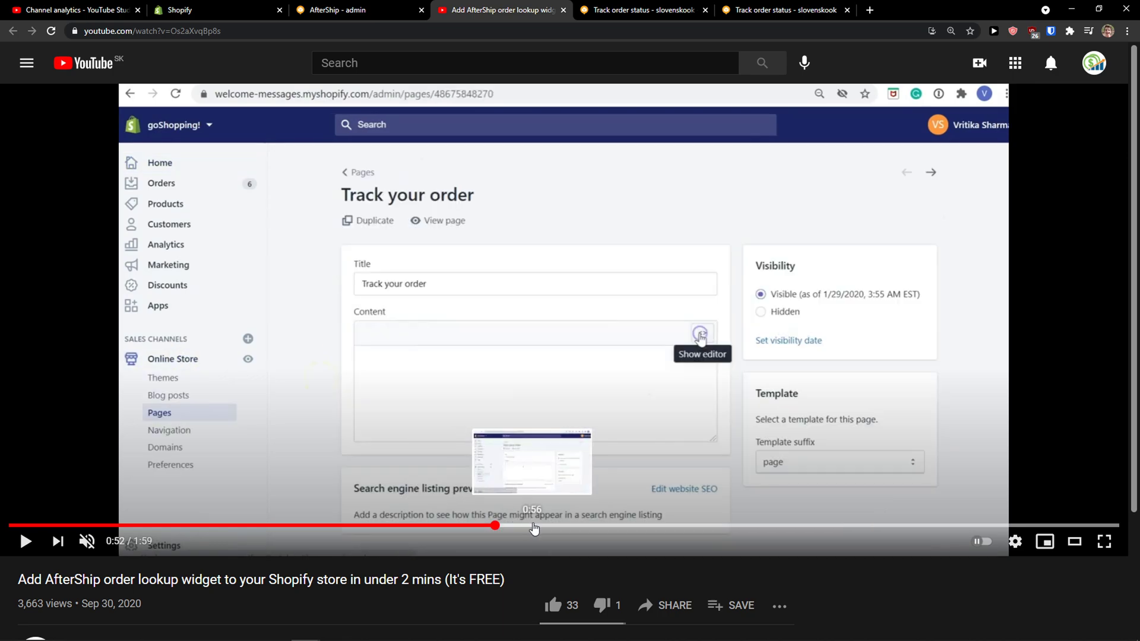
{"action": "left_click", "coordinate": [564, 362]}
{"action": "left_click", "coordinate": [509, 354]}
{"action": "left_click", "coordinate": [211, 9]}
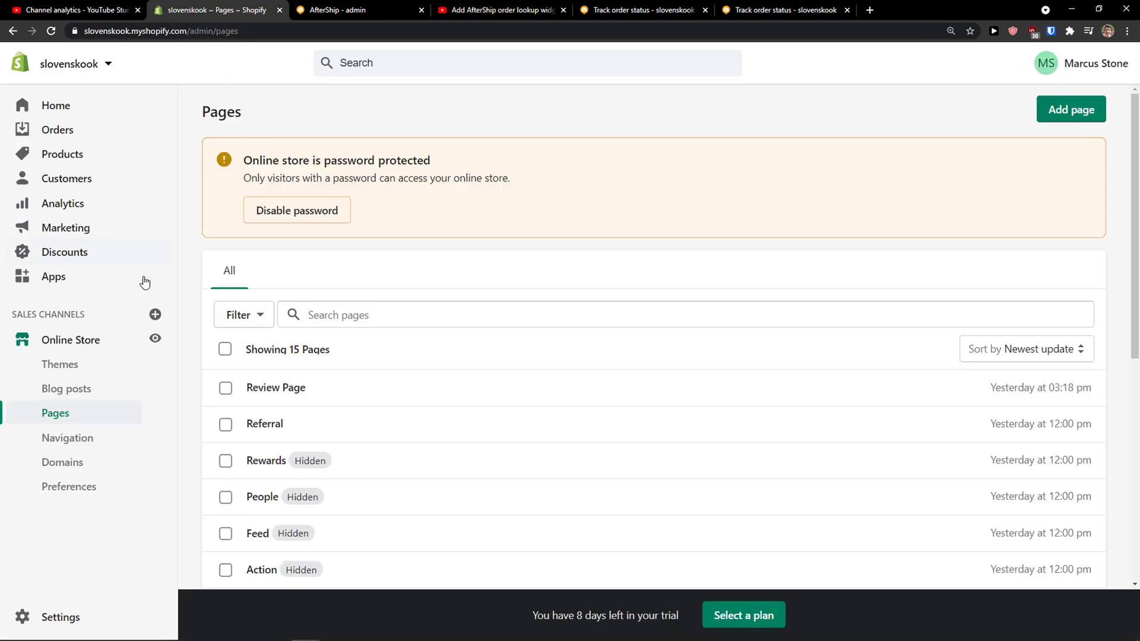
{"action": "scroll", "coordinate": [244, 412], "scroll_direction": "down", "scroll_amount": 6}
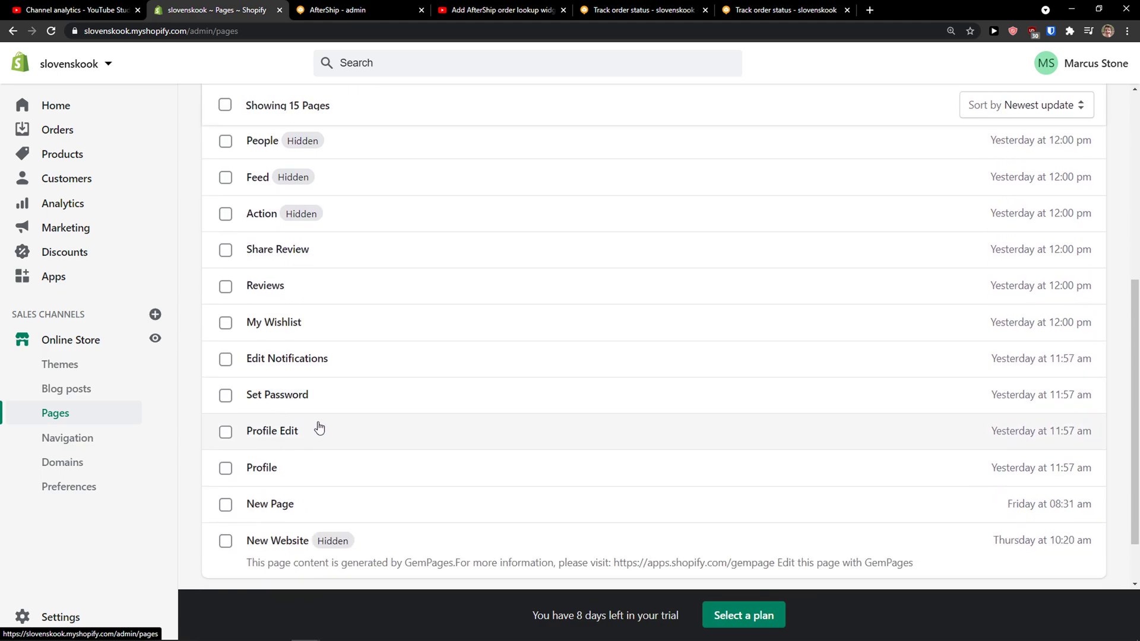
{"action": "scroll", "coordinate": [319, 427], "scroll_direction": "up", "scroll_amount": 6}
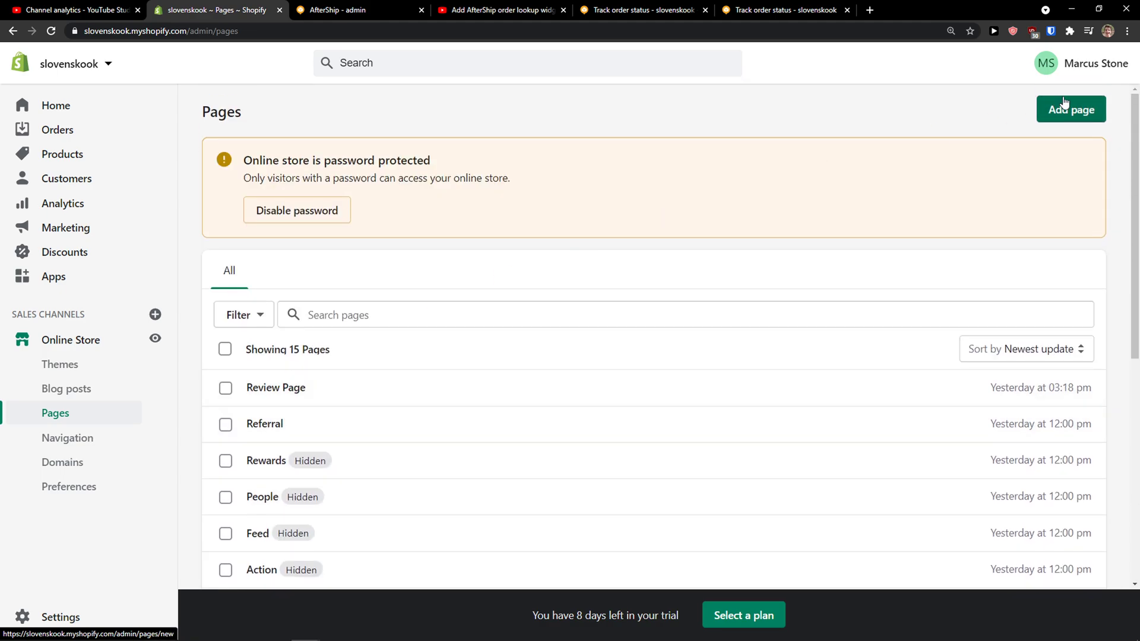
Step: Start a new store page with HTML content view and begin entering its title
{"action": "left_click", "coordinate": [1063, 103]}
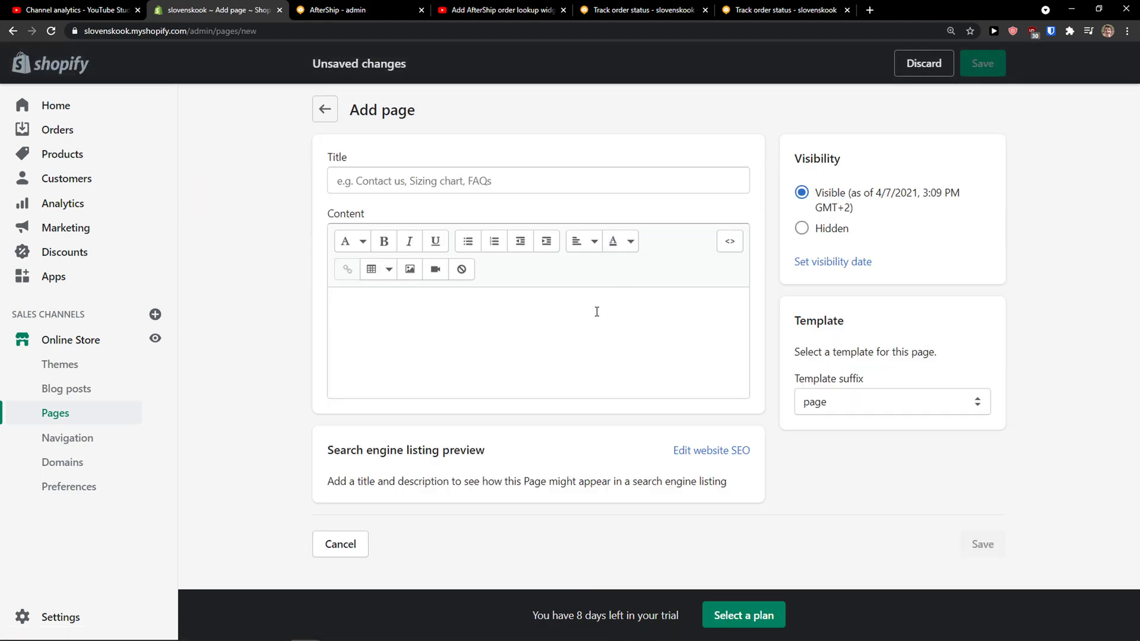
{"action": "left_click", "coordinate": [729, 241]}
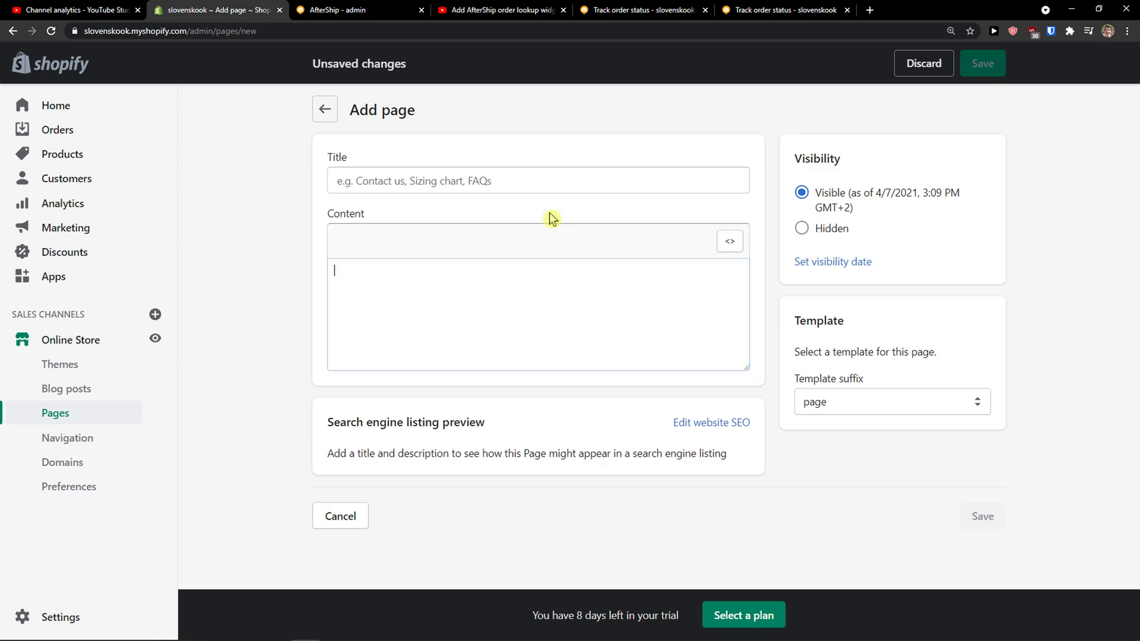
{"action": "left_click", "coordinate": [506, 179]}
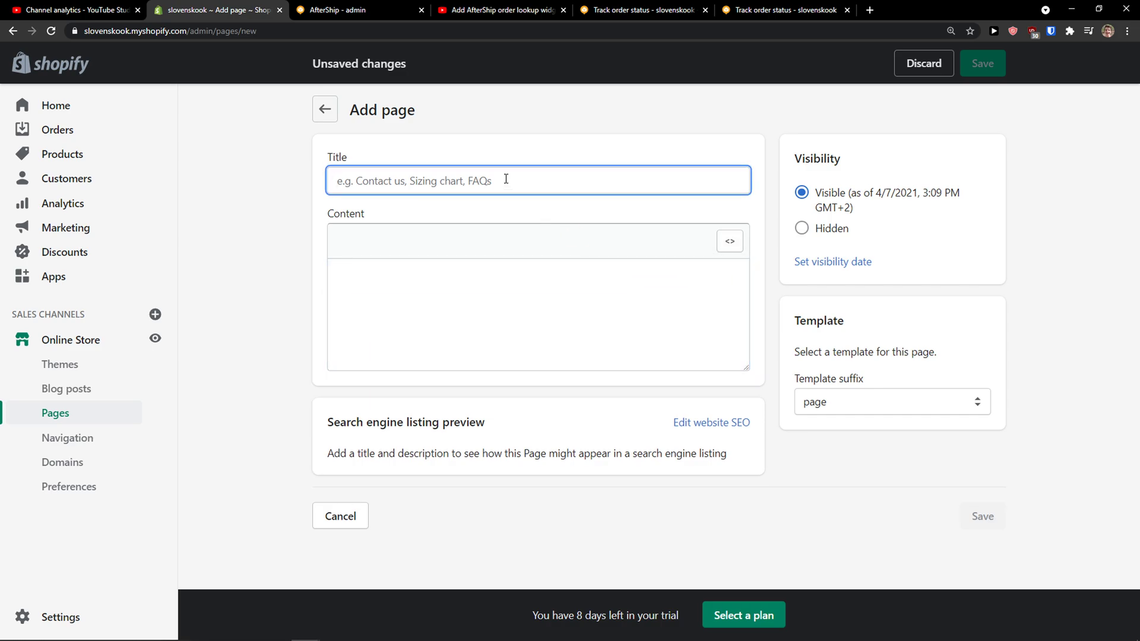
{"action": "type", "text": "TRACKING CODE"}
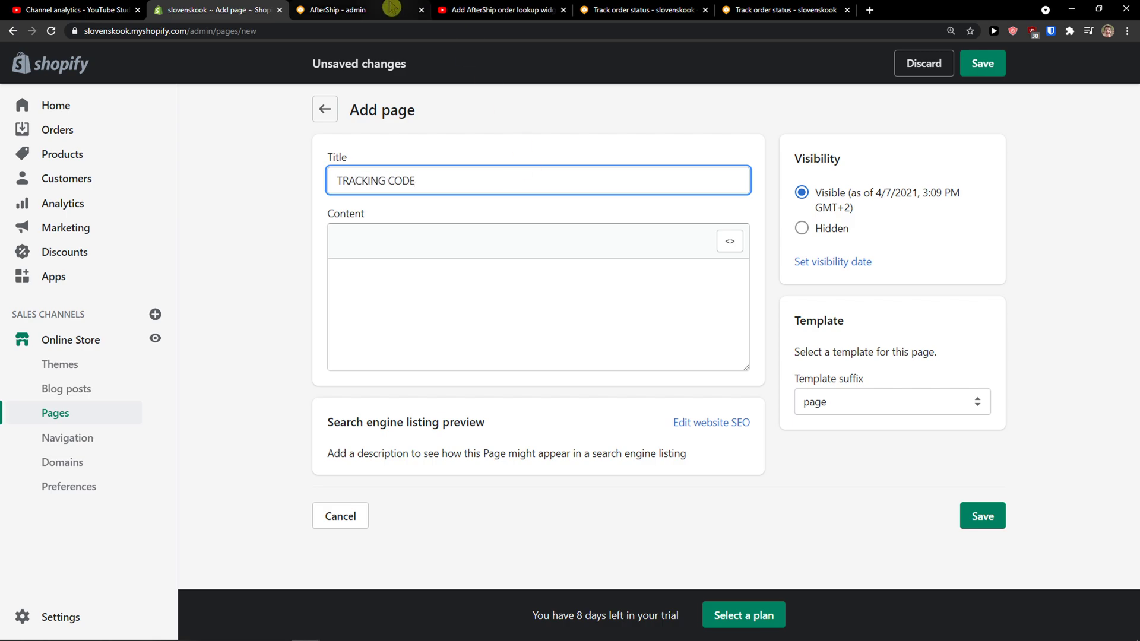
Step: Check the tutorial's next step, then retype the page title as Track Your Code
{"action": "left_click", "coordinate": [391, 8]}
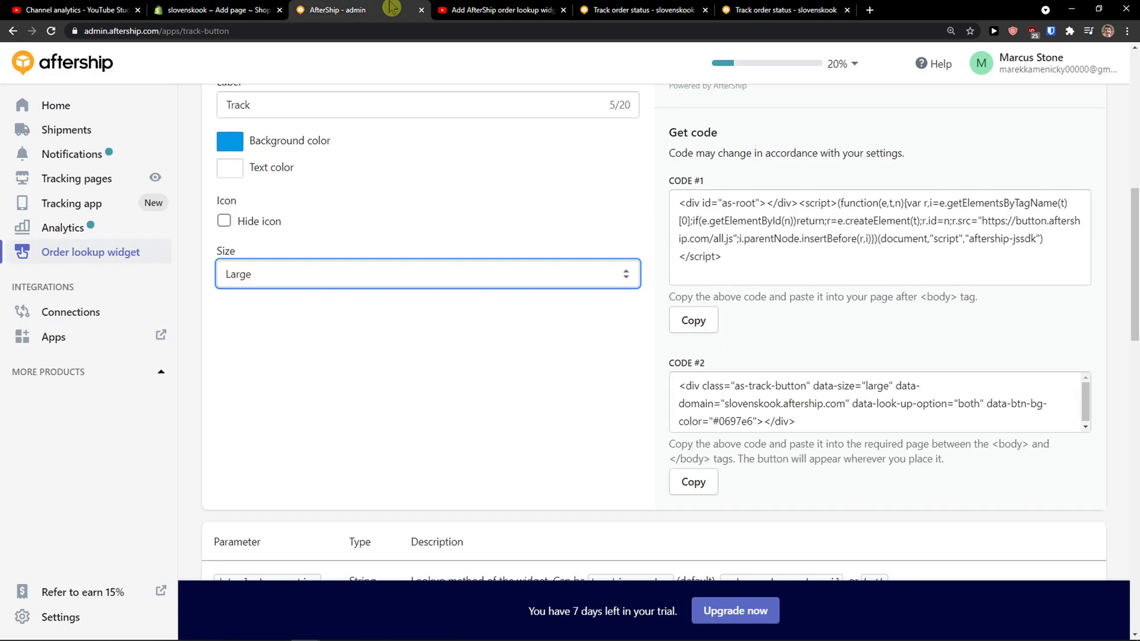
{"action": "left_click_drag", "start_coordinate": [442, 7], "coordinate": [306, 9]}
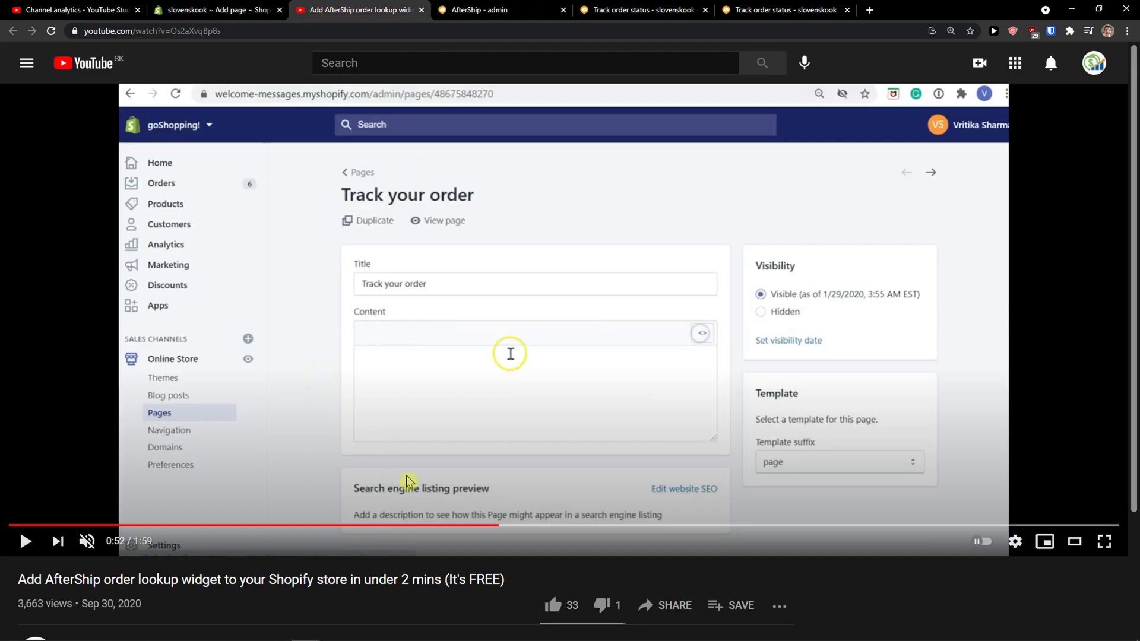
{"action": "left_click", "coordinate": [518, 505]}
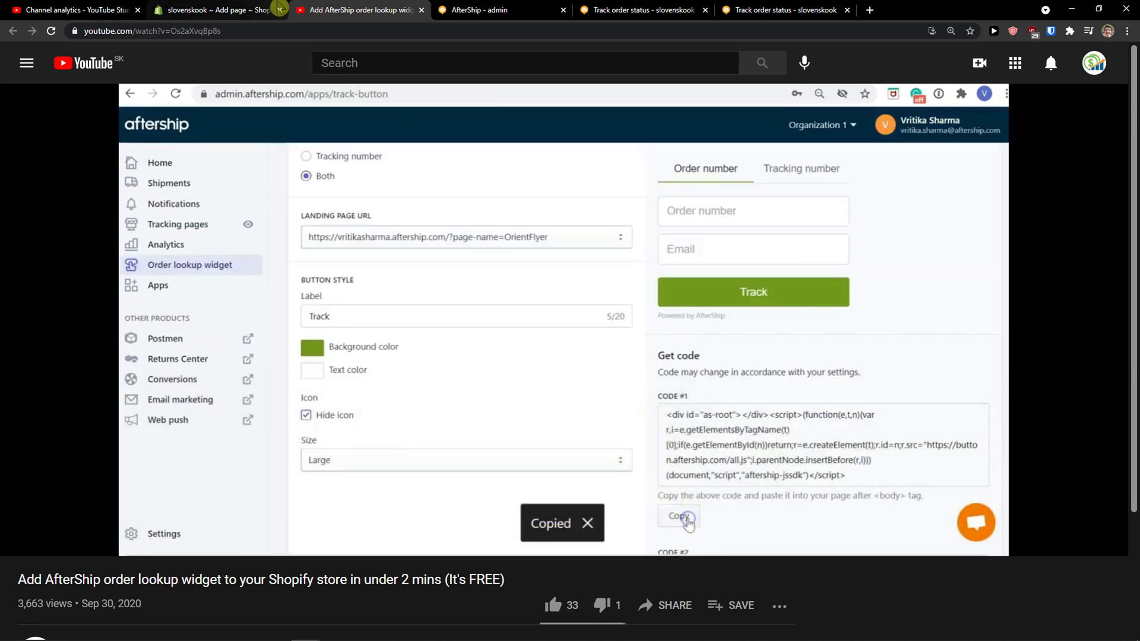
{"action": "left_click", "coordinate": [217, 9]}
{"action": "key", "text": "ctrl+a"}
{"action": "type", "text": "tra"}
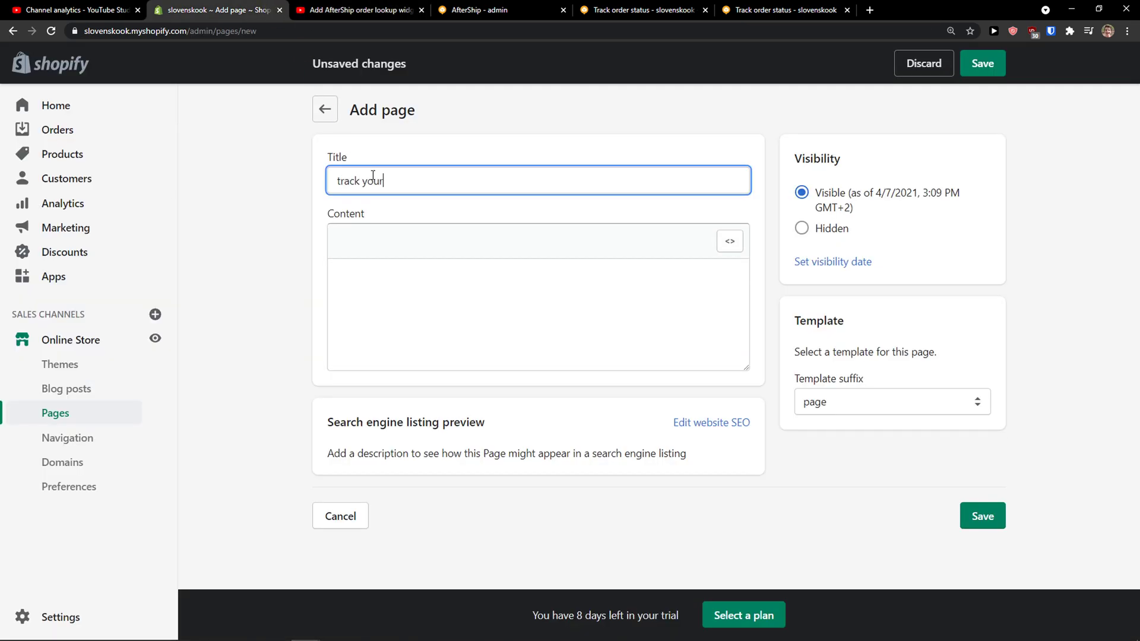
{"action": "key", "text": "ctrl+a"}
{"action": "type", "text": "T"}
Step: Copy AfterShip's second widget code snippet and paste it into the page content
{"action": "left_click", "coordinate": [356, 9]}
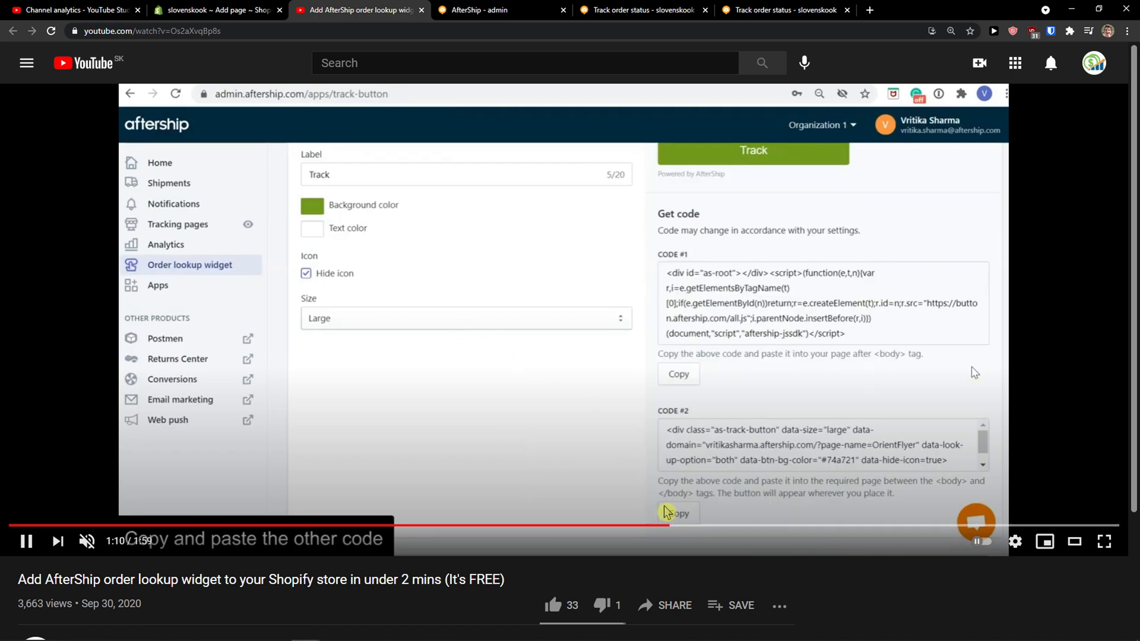
{"action": "left_click", "coordinate": [706, 525]}
{"action": "left_click", "coordinate": [794, 446]}
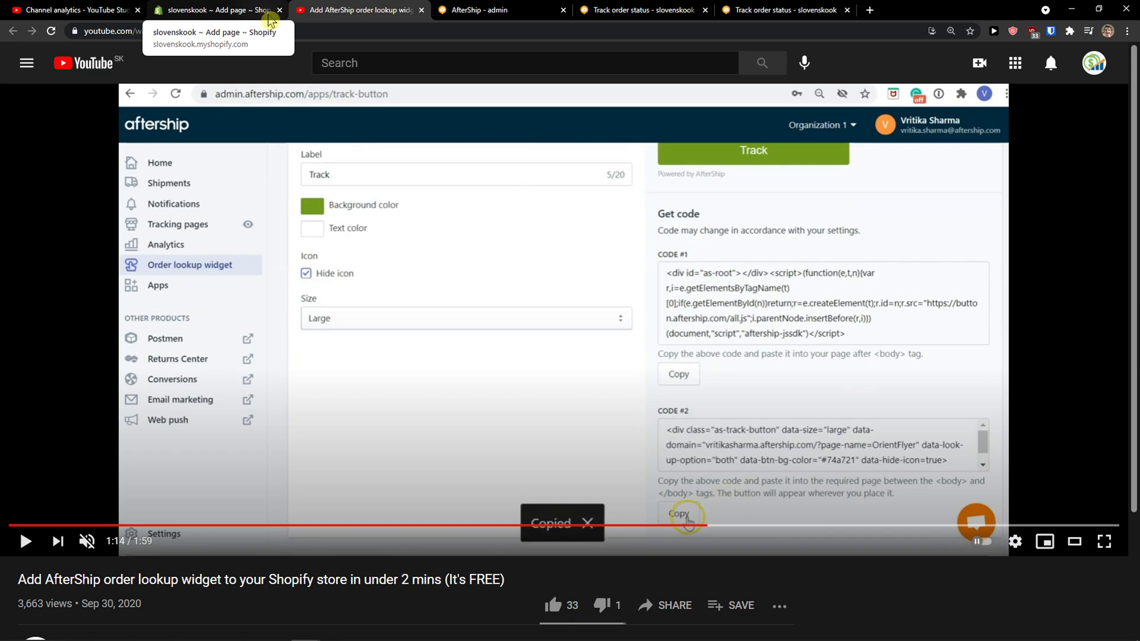
{"action": "left_click", "coordinate": [237, 10]}
{"action": "left_click", "coordinate": [313, 10]}
{"action": "left_click", "coordinate": [505, 10]}
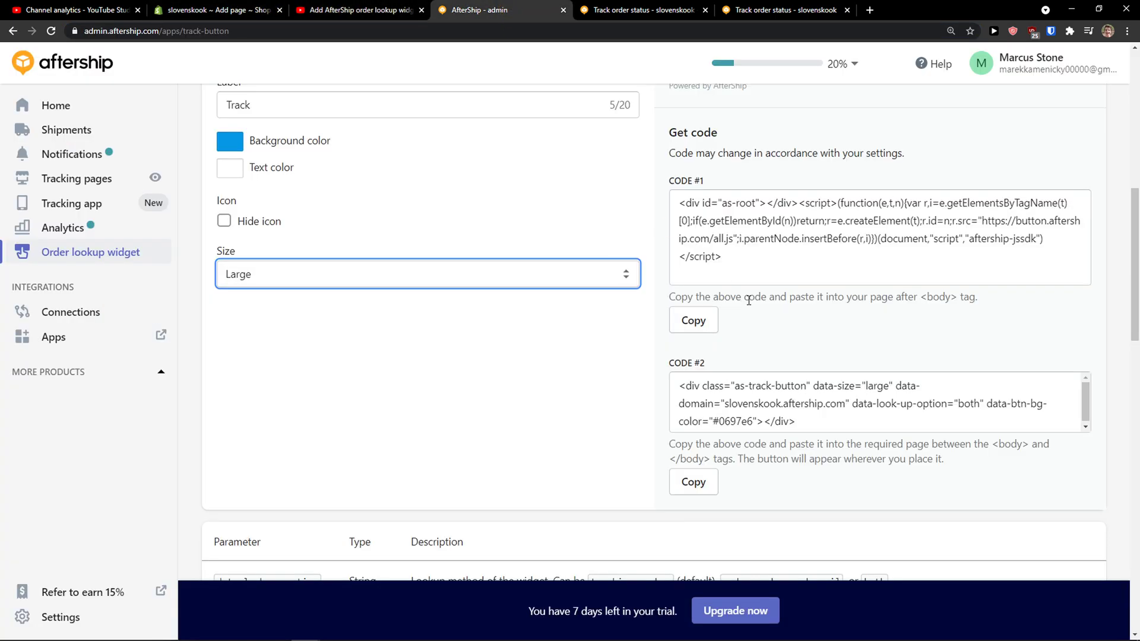
{"action": "left_click", "coordinate": [693, 481]}
{"action": "left_click", "coordinate": [219, 10]}
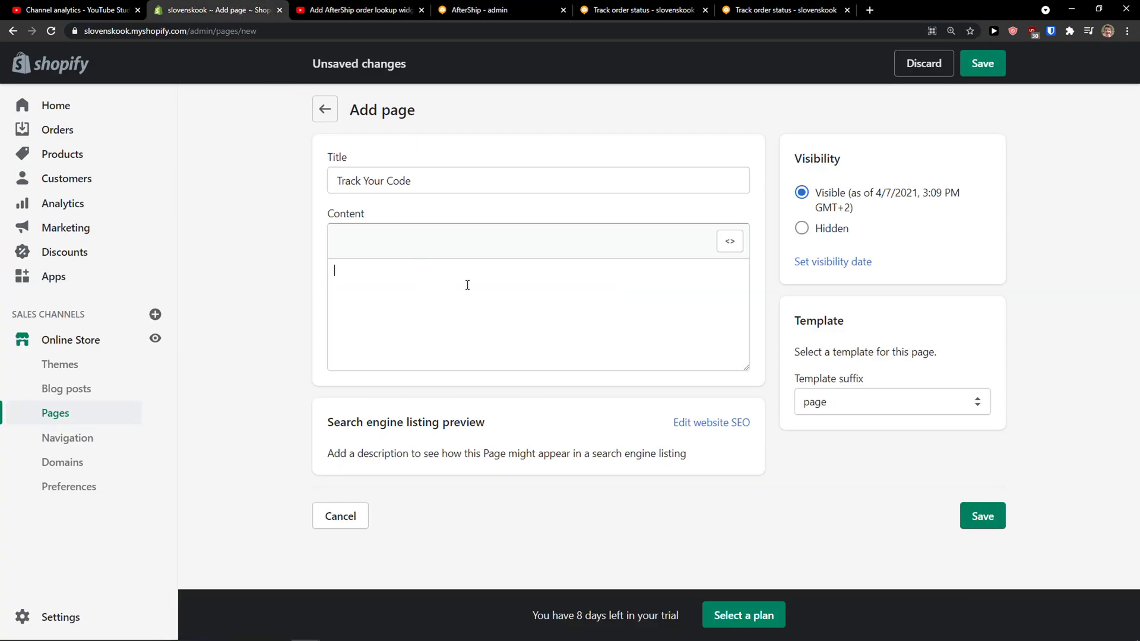
{"action": "key", "text": "ctrl+v"}
Step: Confirm the track-your-code URL handle in the search engine listing and save the page
{"action": "left_click", "coordinate": [729, 241]}
{"action": "left_click", "coordinate": [729, 241]}
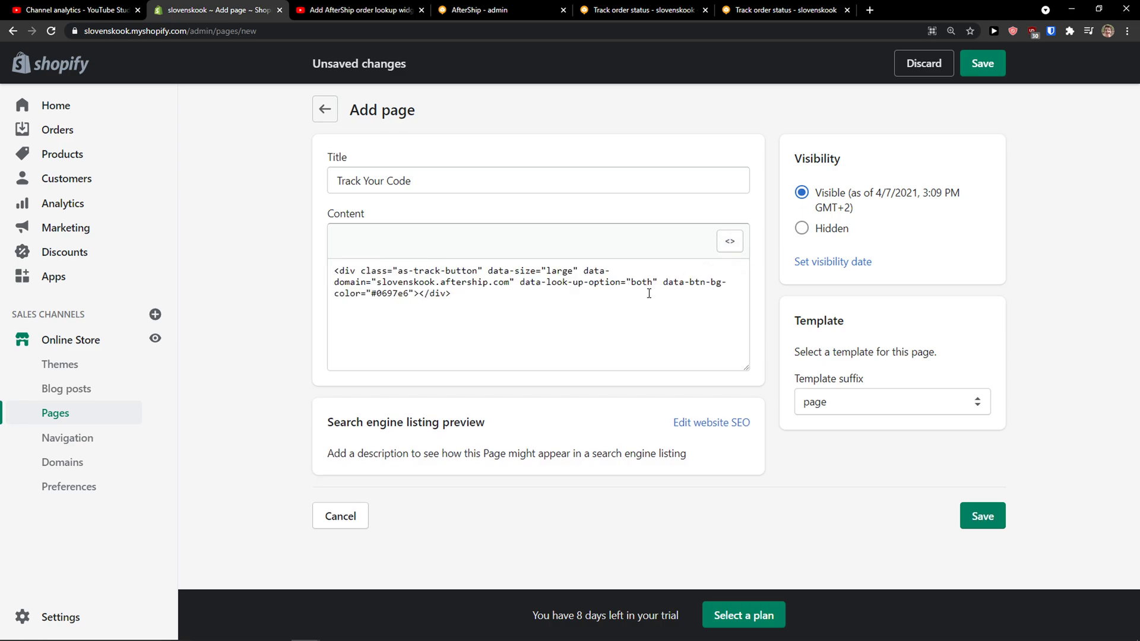
{"action": "left_click", "coordinate": [719, 424]}
{"action": "scroll", "coordinate": [565, 496], "scroll_direction": "down", "scroll_amount": 4}
{"action": "scroll", "coordinate": [732, 338], "scroll_direction": "up", "scroll_amount": 2}
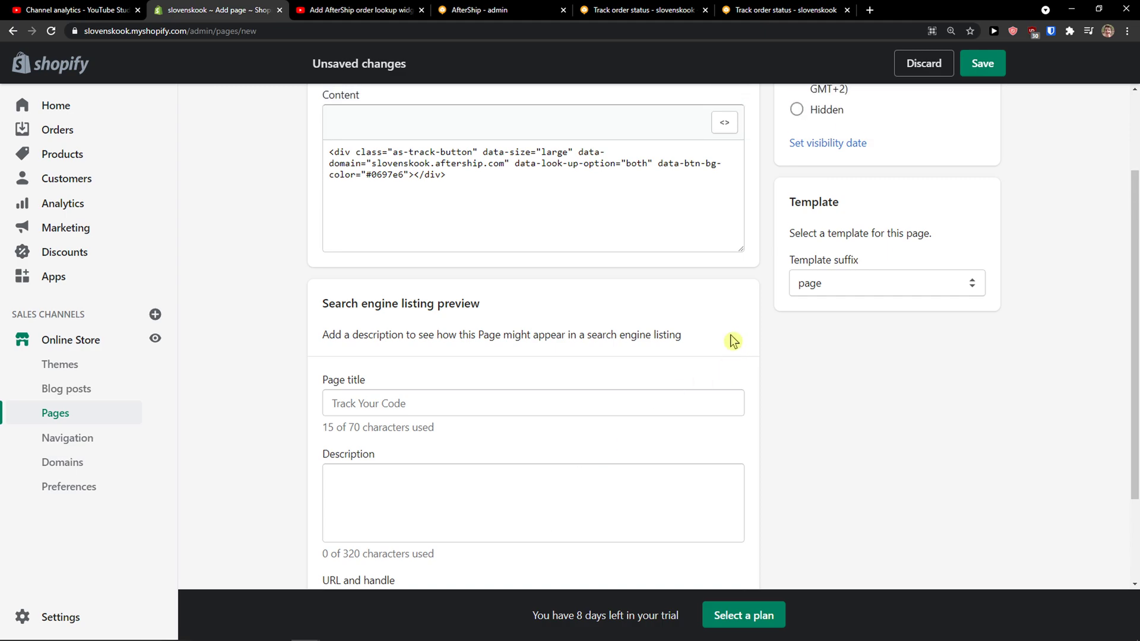
{"action": "scroll", "coordinate": [521, 478], "scroll_direction": "down", "scroll_amount": 2}
{"action": "left_click", "coordinate": [586, 486]}
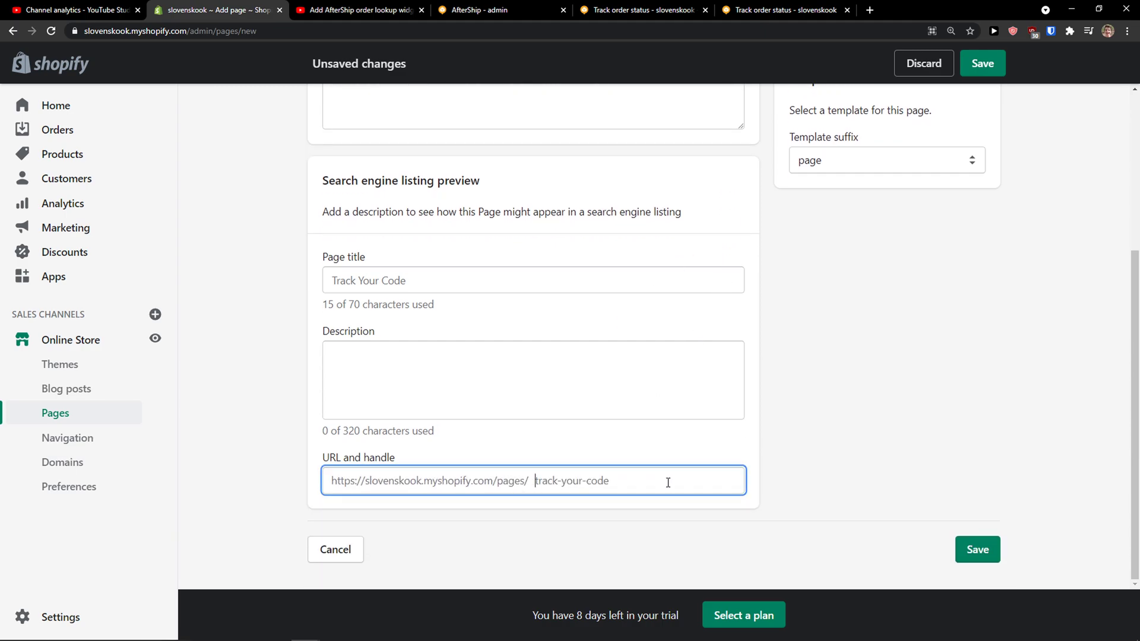
{"action": "left_click", "coordinate": [977, 548]}
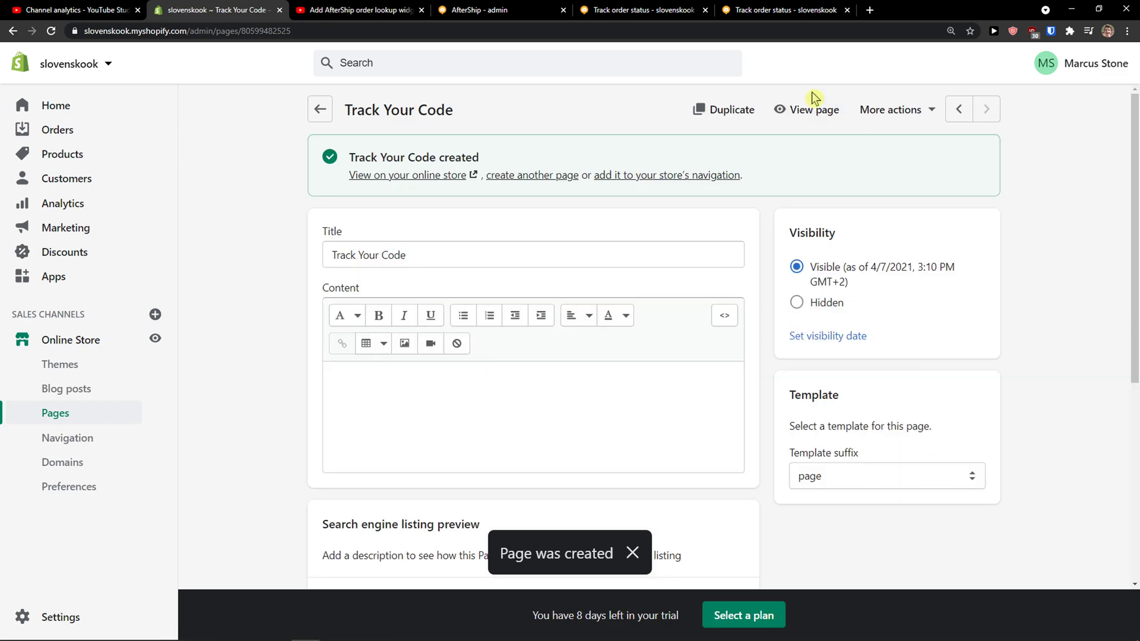
Step: View the live Track Your Code page, check its HTML content, and reload the storefront
{"action": "left_click", "coordinate": [806, 109]}
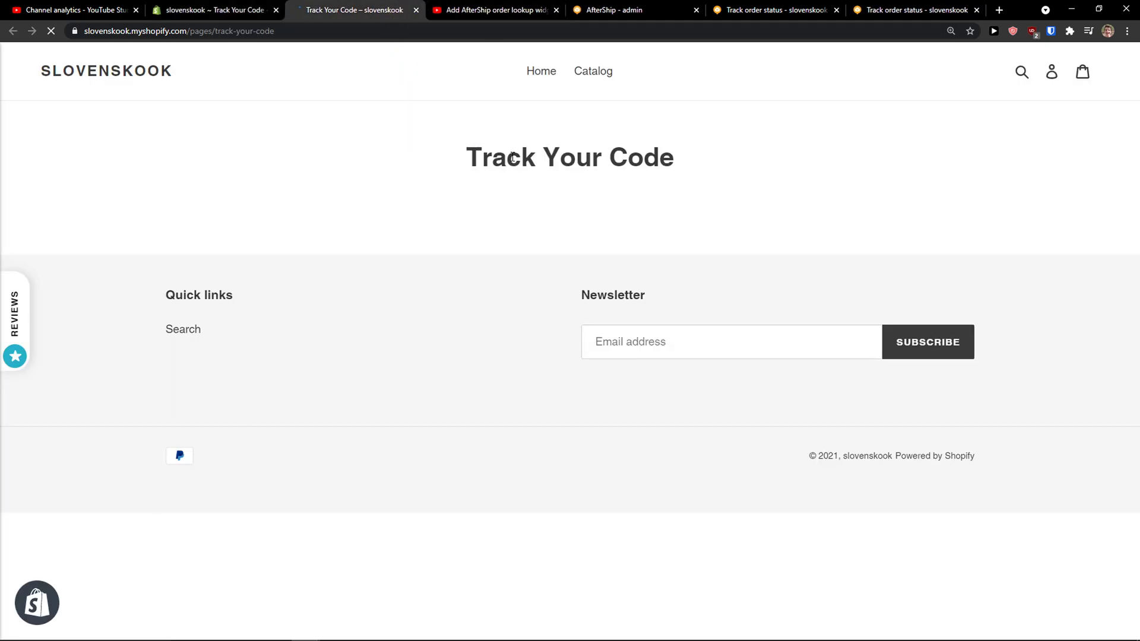
{"action": "left_click", "coordinate": [267, 9]}
{"action": "left_click", "coordinate": [547, 366]}
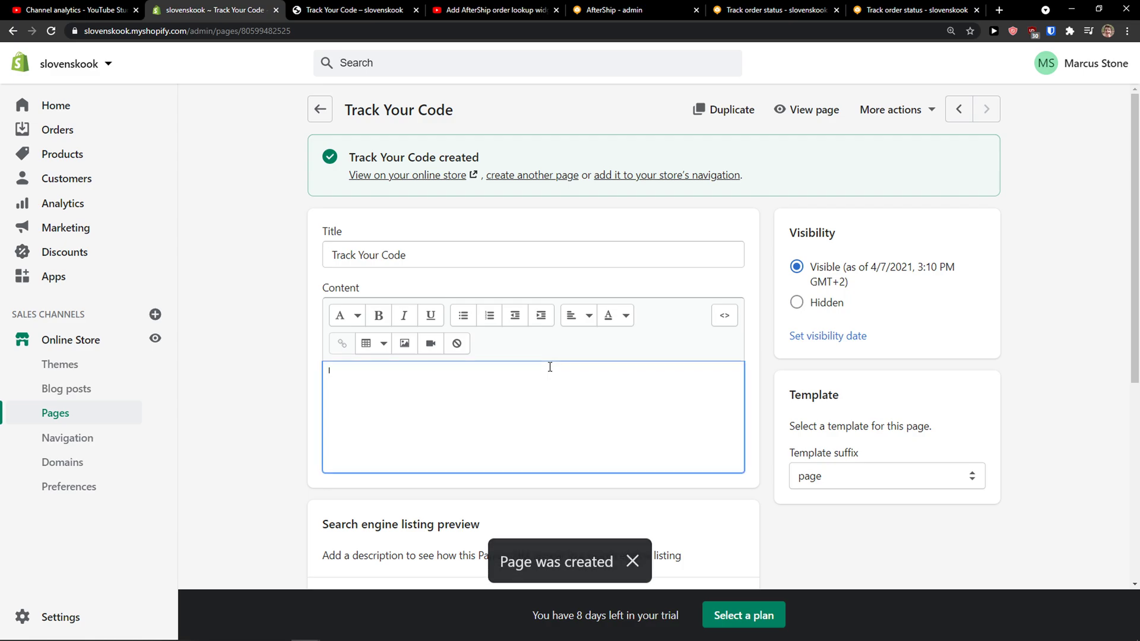
{"action": "left_click", "coordinate": [720, 315]}
{"action": "left_click", "coordinate": [369, 10]}
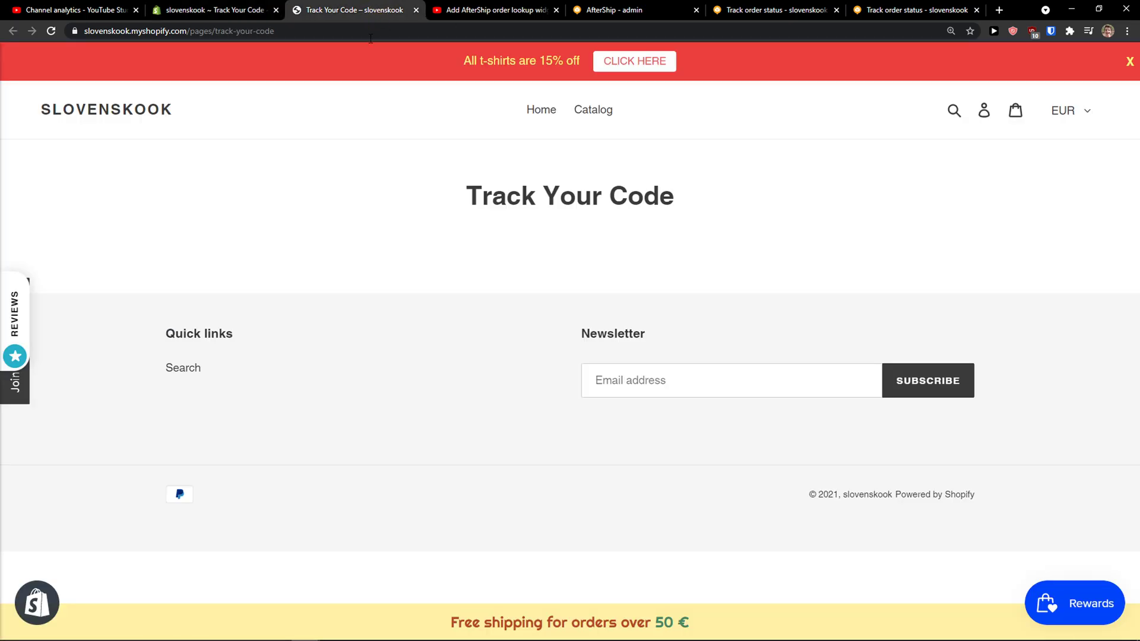
{"action": "key", "text": "F5"}
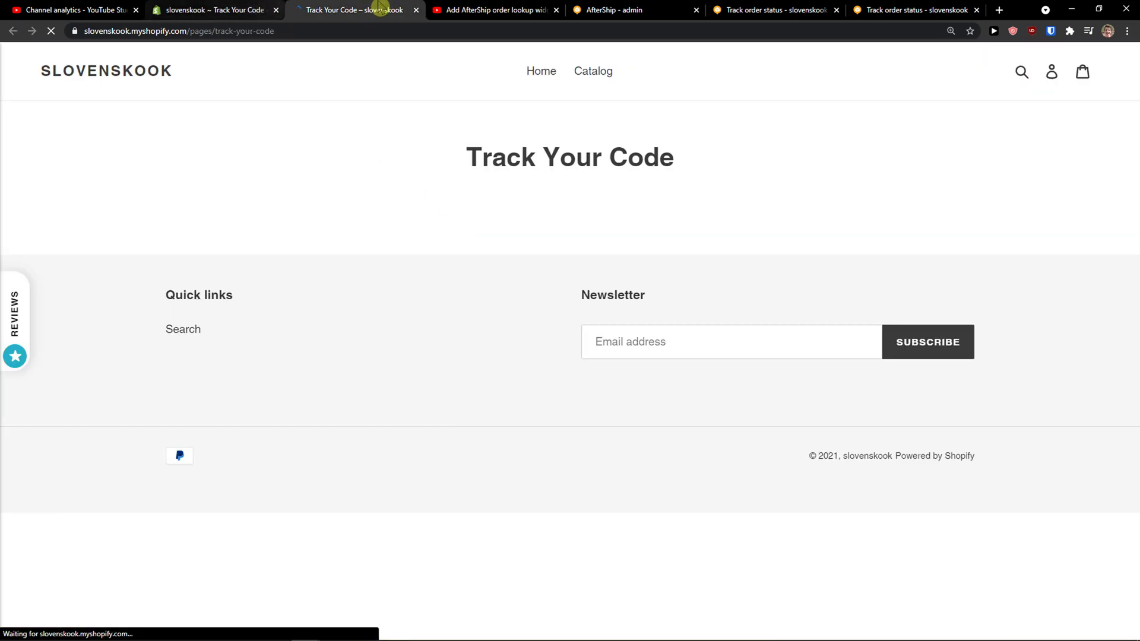
Step: Skip the tutorial ahead to 1:22, where both AfterShip code snippets are pasted
{"action": "left_click", "coordinate": [484, 8]}
{"action": "left_click", "coordinate": [611, 10]}
{"action": "left_click_drag", "start_coordinate": [611, 10], "coordinate": [493, 10]}
{"action": "scroll", "coordinate": [673, 281], "scroll_direction": "up", "scroll_amount": 10}
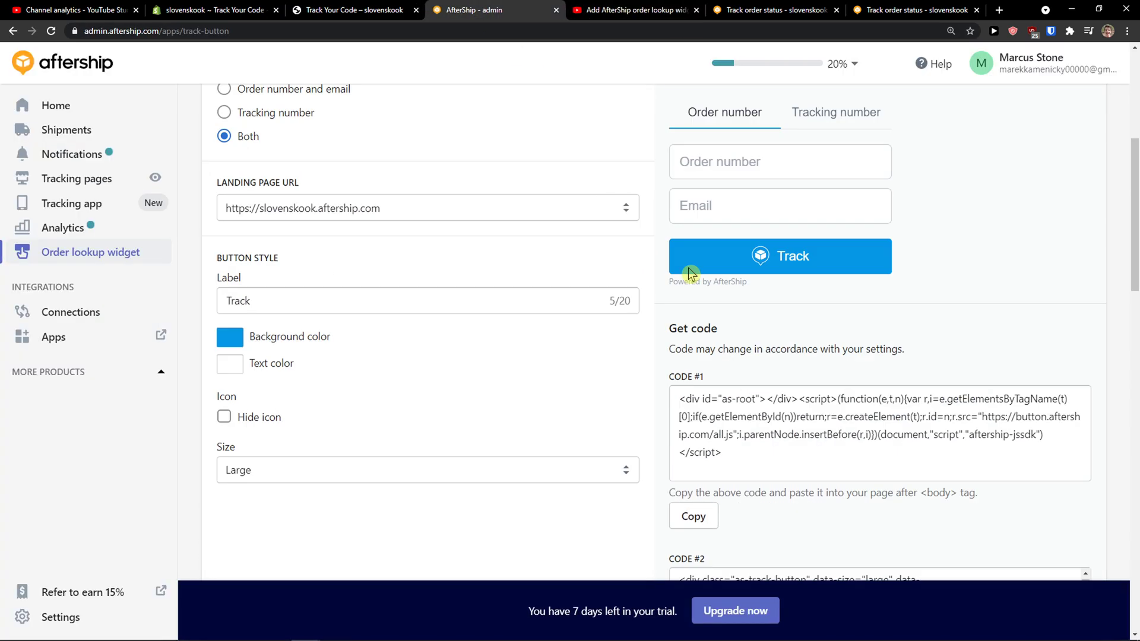
{"action": "scroll", "coordinate": [673, 280], "scroll_direction": "down", "scroll_amount": 20}
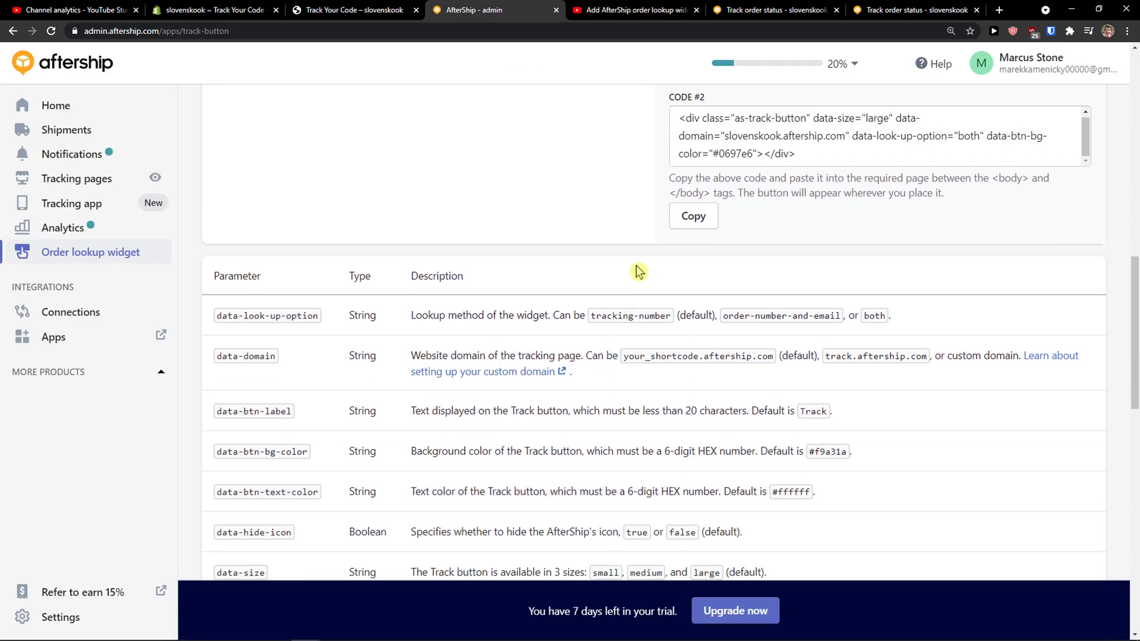
{"action": "scroll", "coordinate": [679, 326], "scroll_direction": "down", "scroll_amount": 5}
{"action": "scroll", "coordinate": [565, 116], "scroll_direction": "up", "scroll_amount": 10}
{"action": "left_click", "coordinate": [635, 10]}
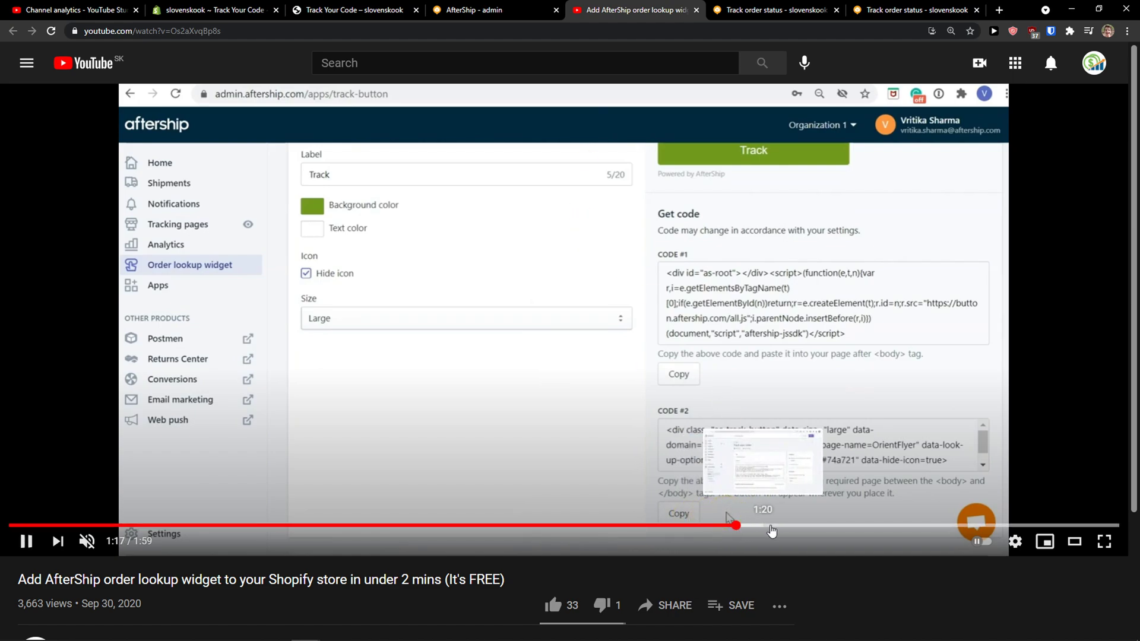
{"action": "left_click", "coordinate": [779, 526]}
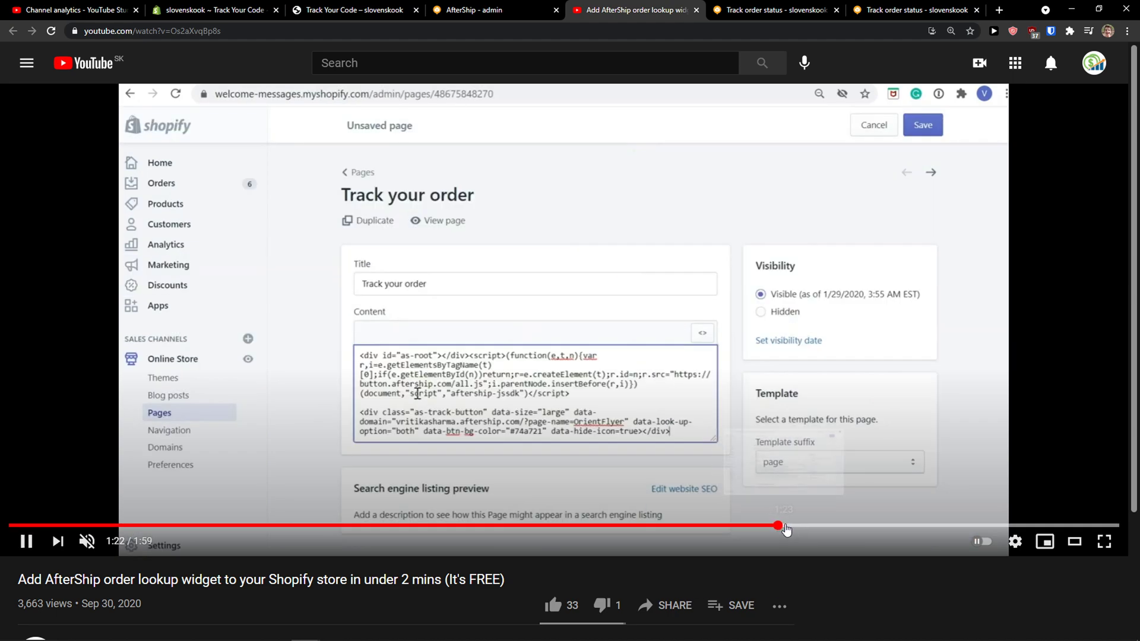
Step: Copy AfterShip's first widget code and replace the page's entire content with it
{"action": "left_click", "coordinate": [746, 267]}
{"action": "key", "text": "ctrl+shift+Tab"}
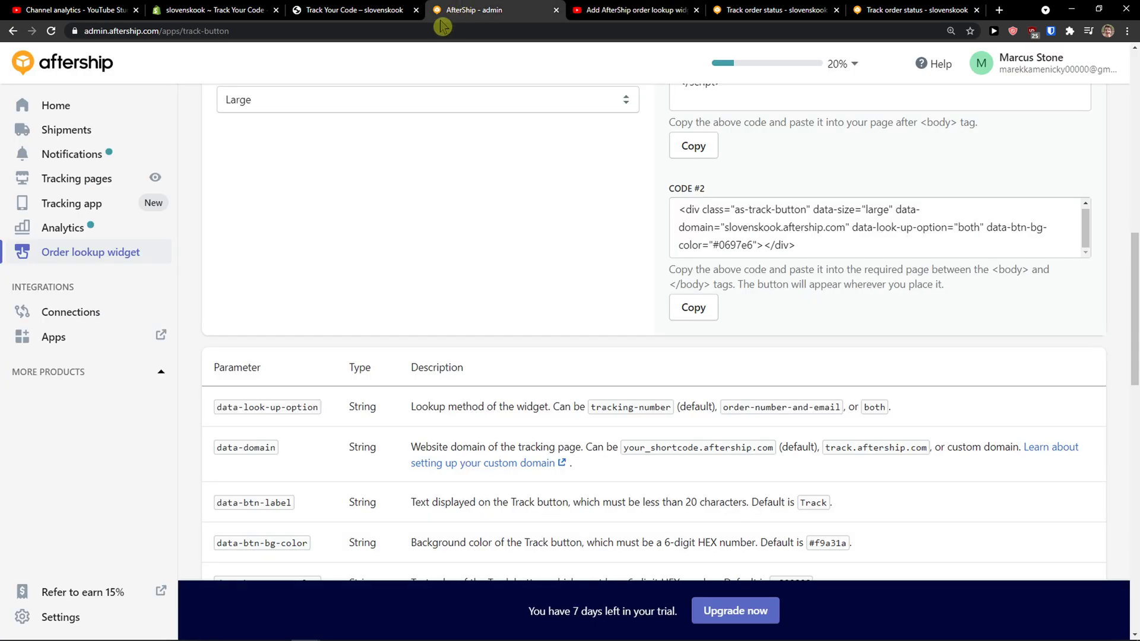
{"action": "scroll", "coordinate": [676, 126], "scroll_direction": "up", "scroll_amount": 3}
{"action": "left_click", "coordinate": [692, 323]}
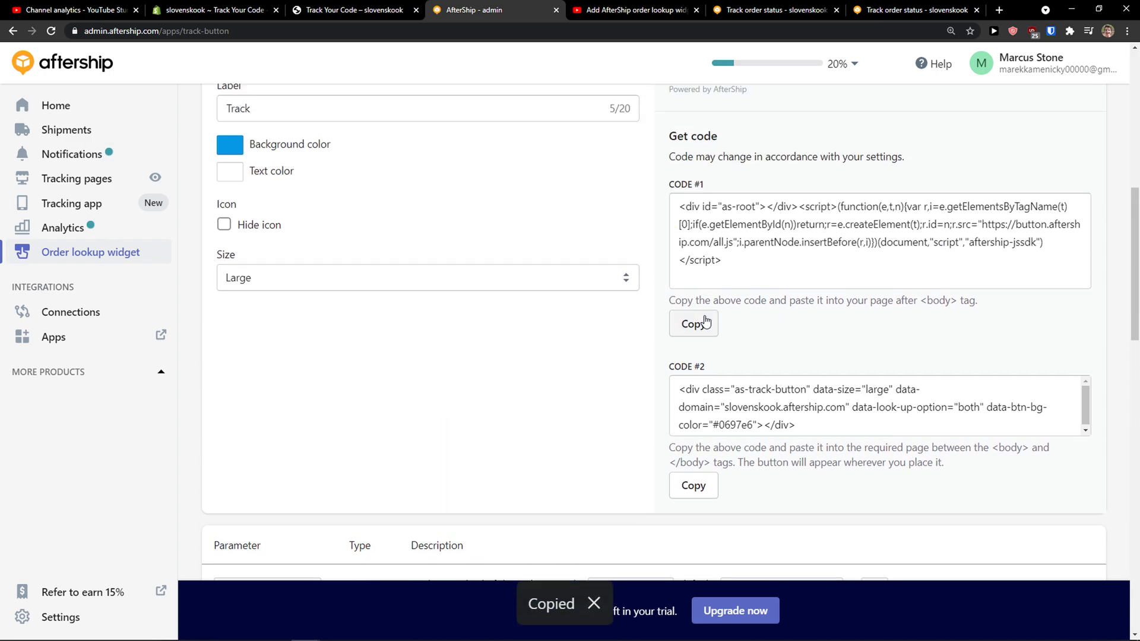
{"action": "left_click", "coordinate": [330, 10]}
{"action": "left_click", "coordinate": [255, 11]}
{"action": "key", "text": "ctrl+a"}
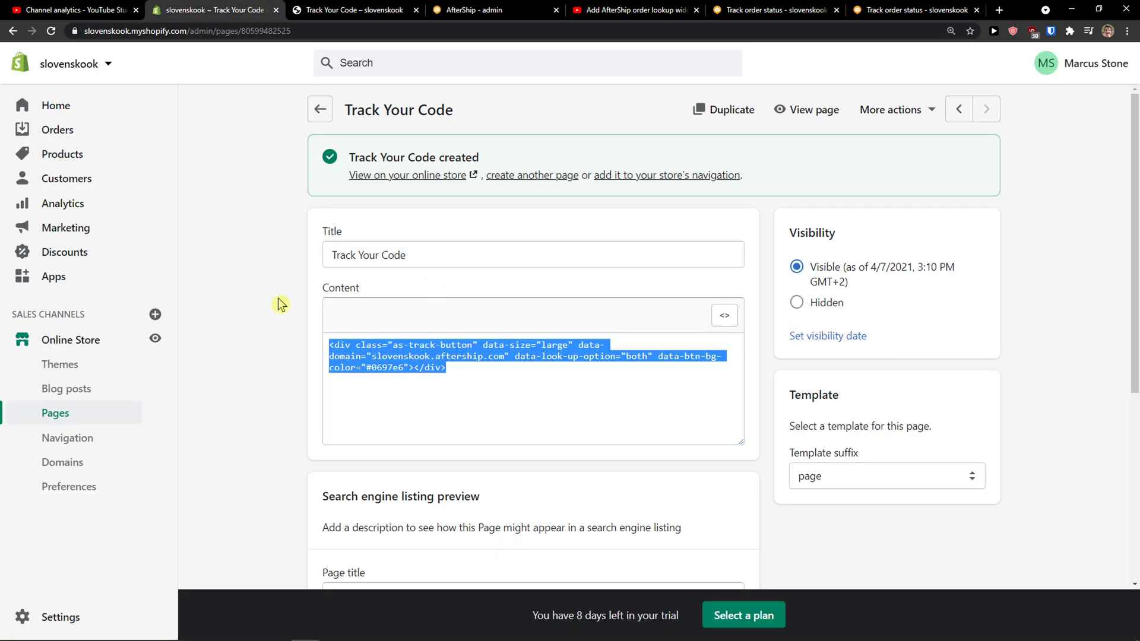
{"action": "key", "text": "ctrl+v"}
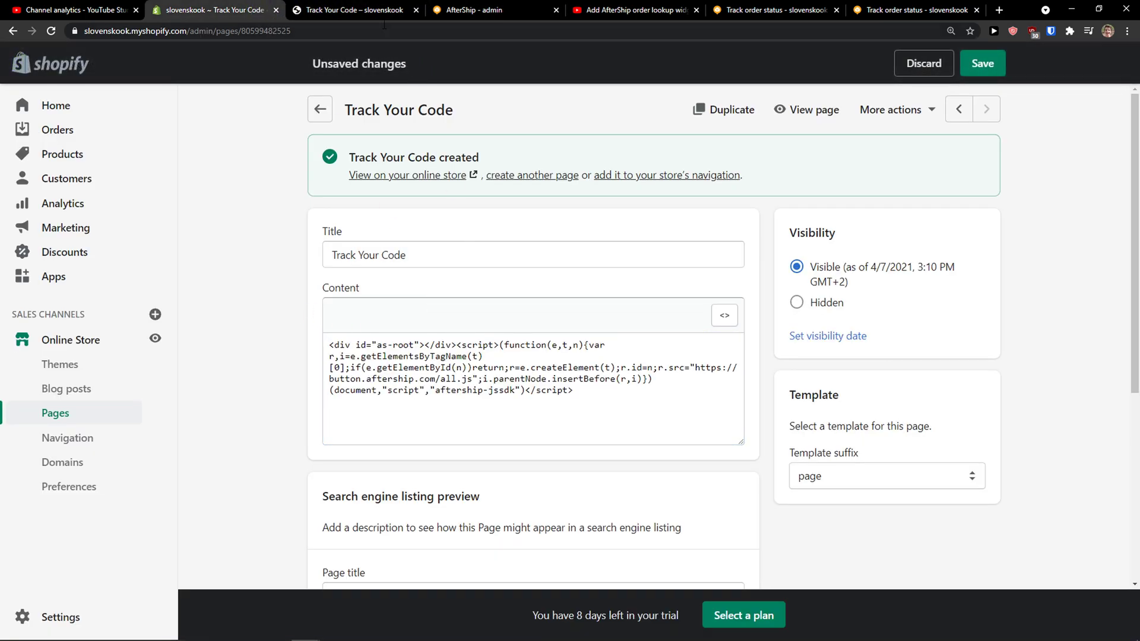
Step: Paste the second widget code below the script and save the Track Your Code page
{"action": "left_click", "coordinate": [511, 11]}
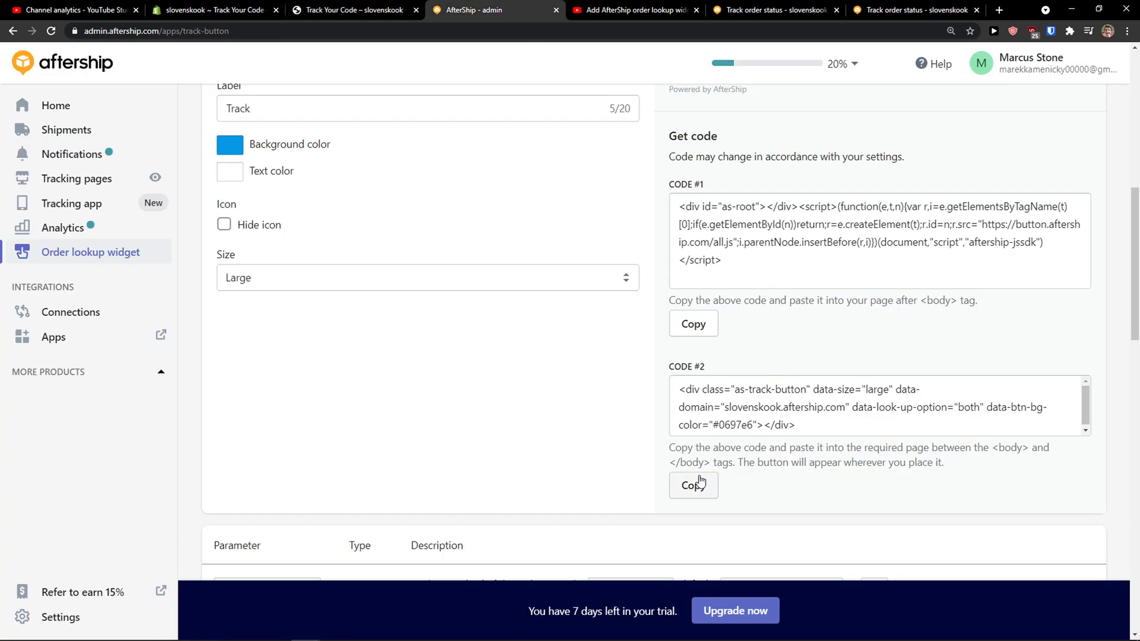
{"action": "left_click", "coordinate": [211, 10]}
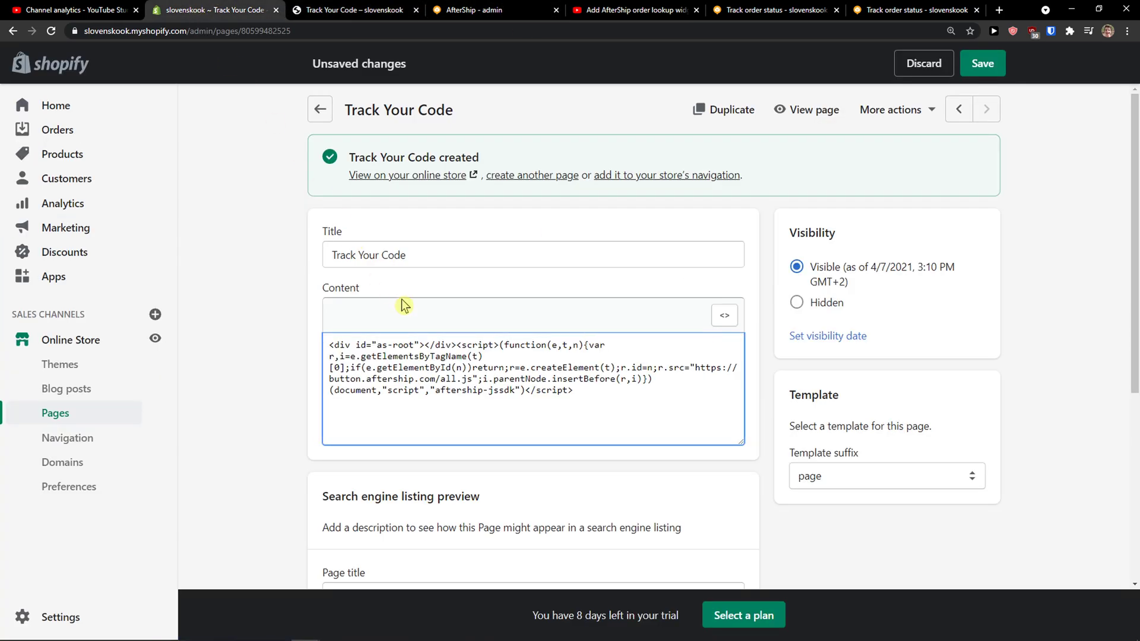
{"action": "key", "text": "ctrl+v"}
{"action": "scroll", "coordinate": [737, 334], "scroll_direction": "down", "scroll_amount": 2}
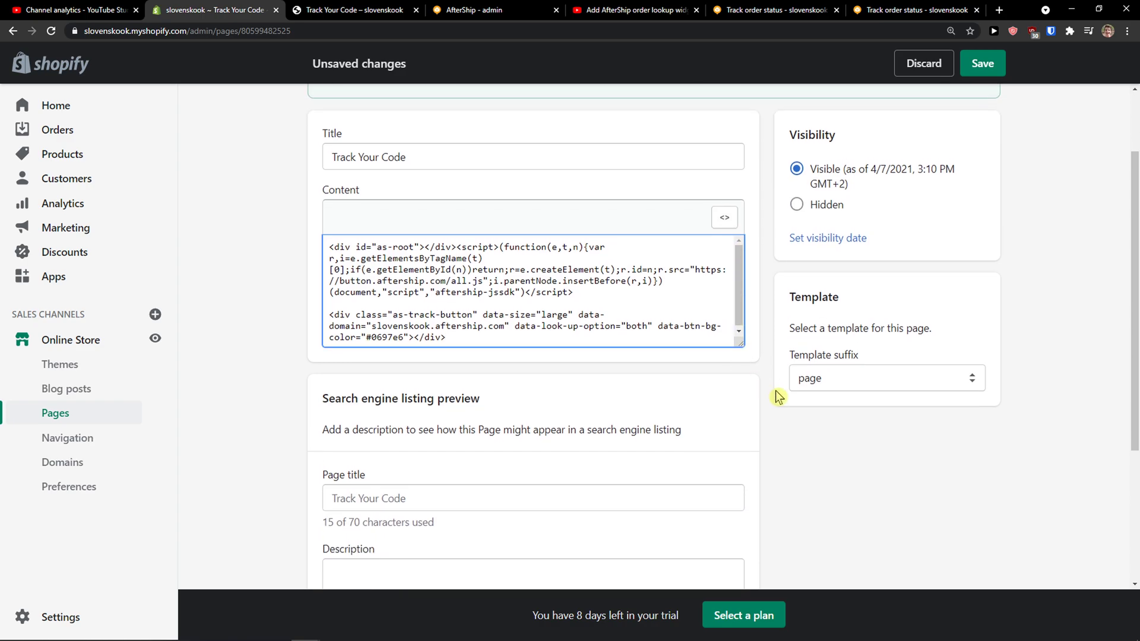
{"action": "scroll", "coordinate": [775, 391], "scroll_direction": "up", "scroll_amount": 3}
{"action": "left_click", "coordinate": [986, 68]}
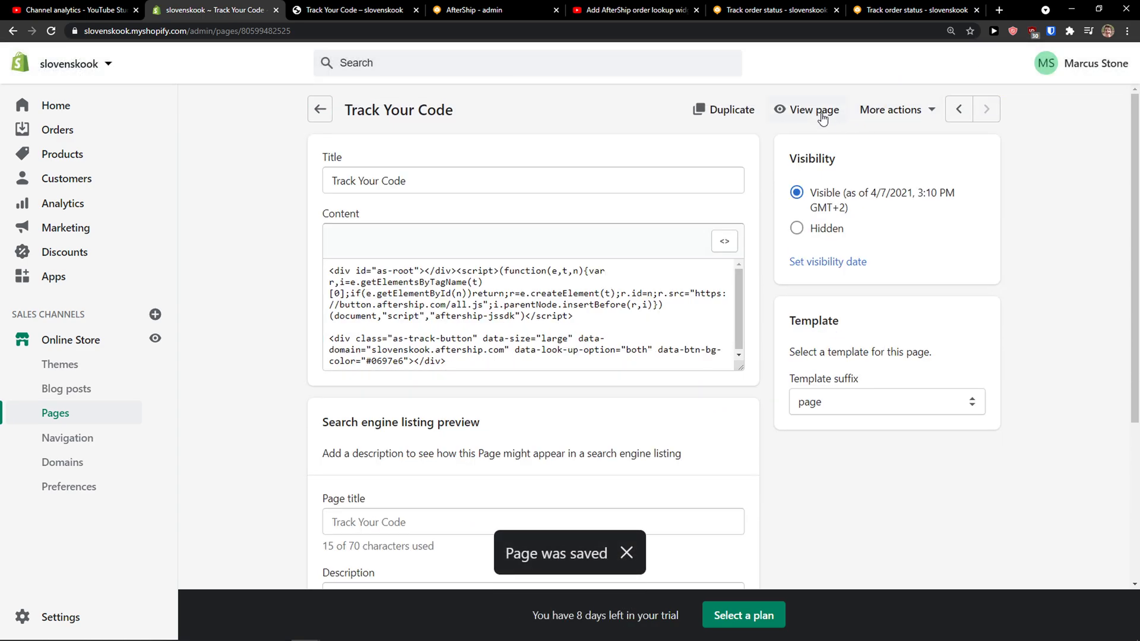
Step: Open the live page, toggle the lookup form between Order number and Tracking number, then return
{"action": "left_click", "coordinate": [822, 113]}
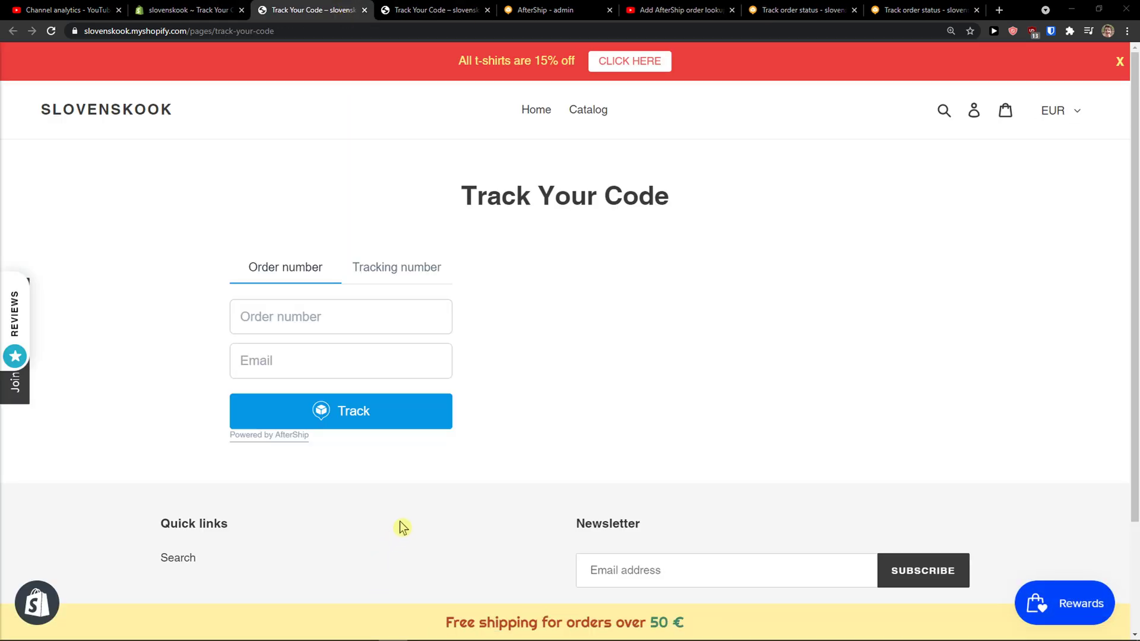
{"action": "left_click", "coordinate": [354, 75]}
{"action": "left_click", "coordinate": [369, 266]}
{"action": "left_click", "coordinate": [316, 270]}
{"action": "left_click", "coordinate": [368, 281]}
{"action": "left_click", "coordinate": [309, 269]}
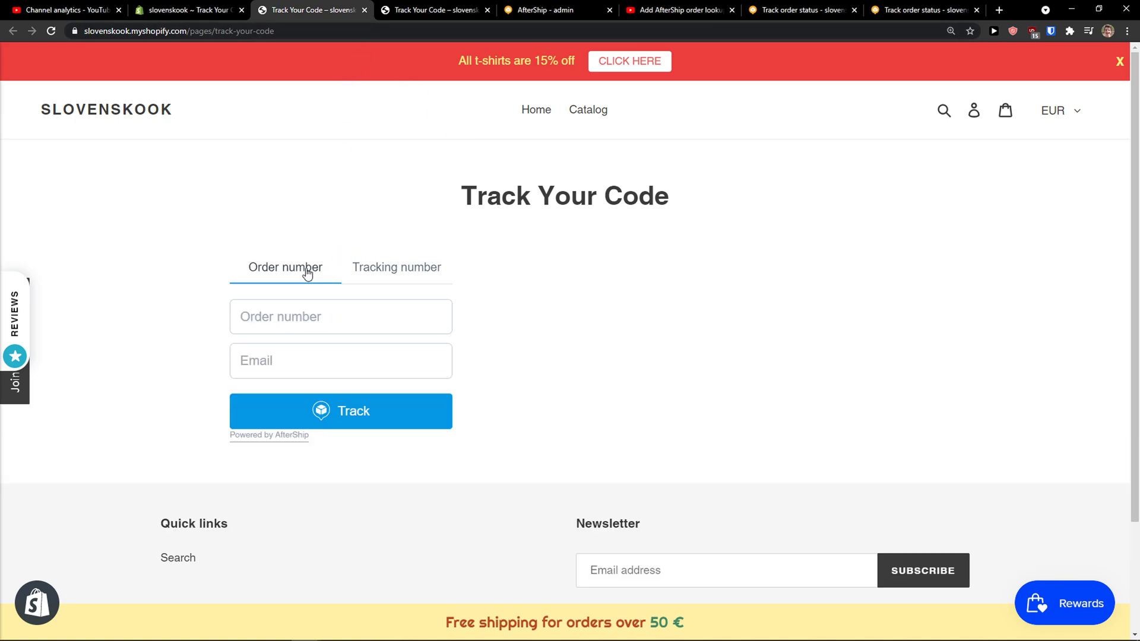
{"action": "left_click", "coordinate": [368, 268]}
{"action": "left_click", "coordinate": [310, 269]}
{"action": "left_click", "coordinate": [198, 8]}
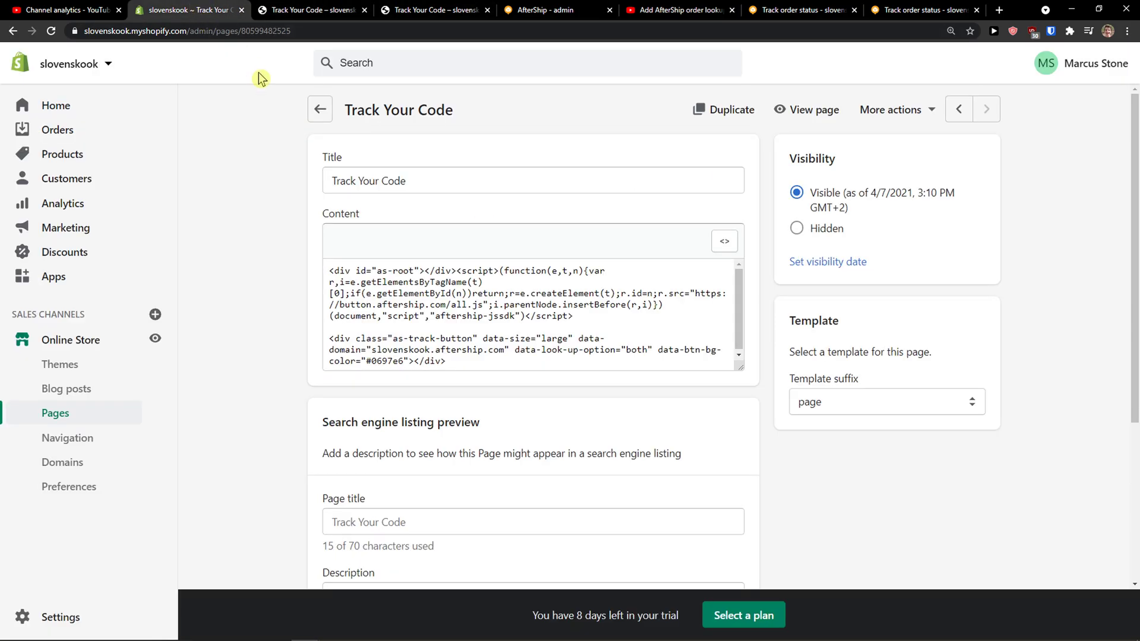
Step: Browse AfterShip's Connections and Apps connectors pages, then go to the Home dashboard
{"action": "left_click", "coordinate": [543, 10]}
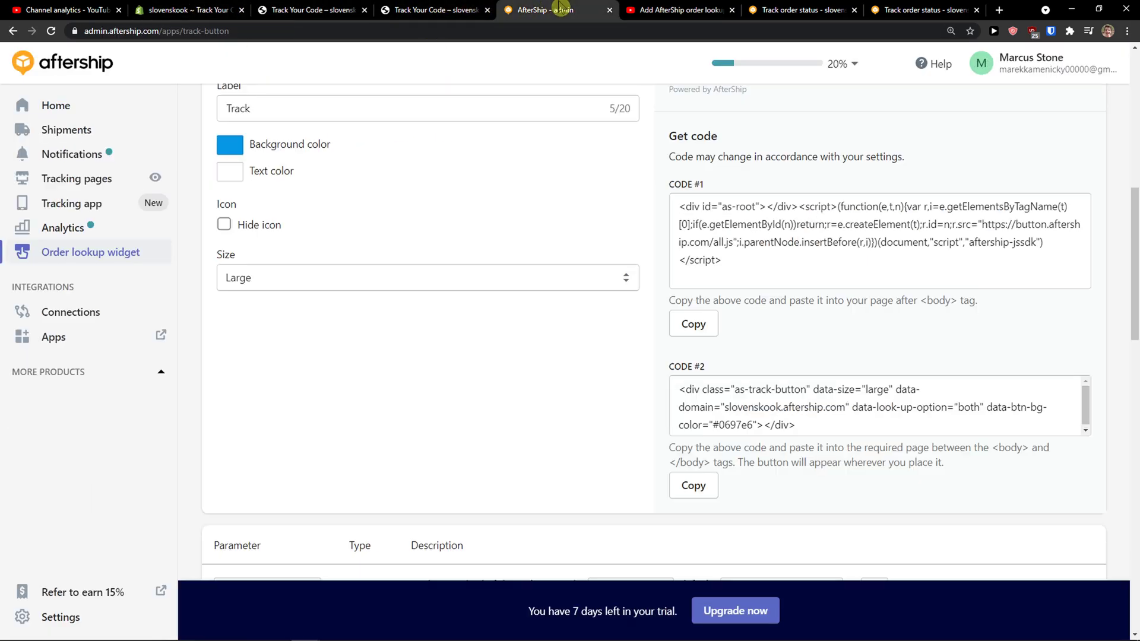
{"action": "scroll", "coordinate": [495, 168], "scroll_direction": "up", "scroll_amount": 3}
{"action": "scroll", "coordinate": [494, 172], "scroll_direction": "up", "scroll_amount": 5}
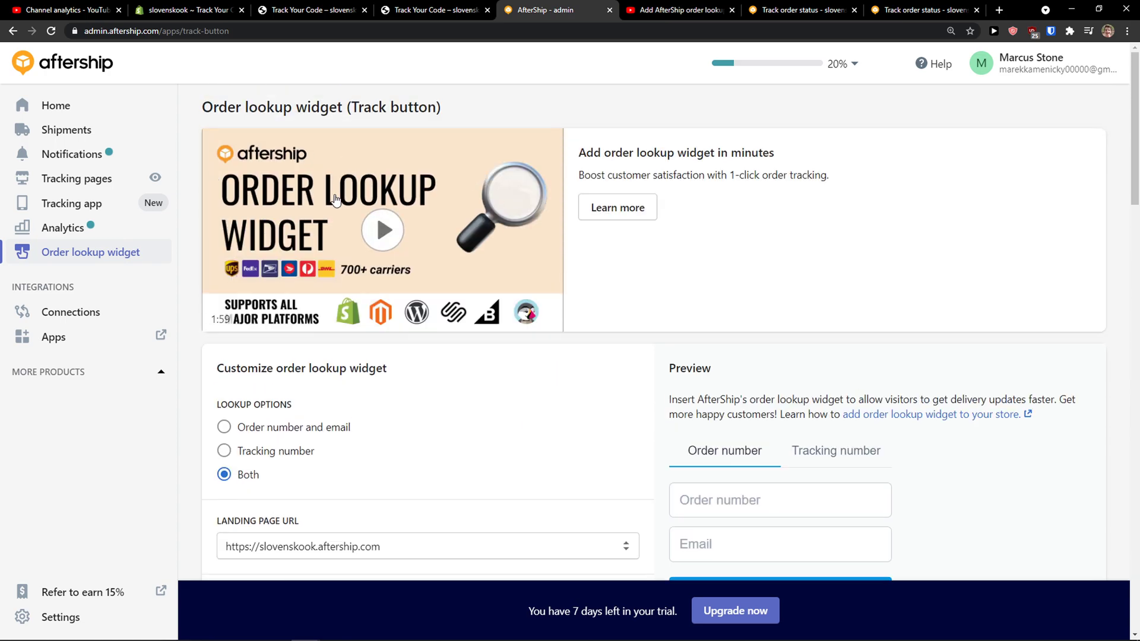
{"action": "left_click", "coordinate": [109, 307]}
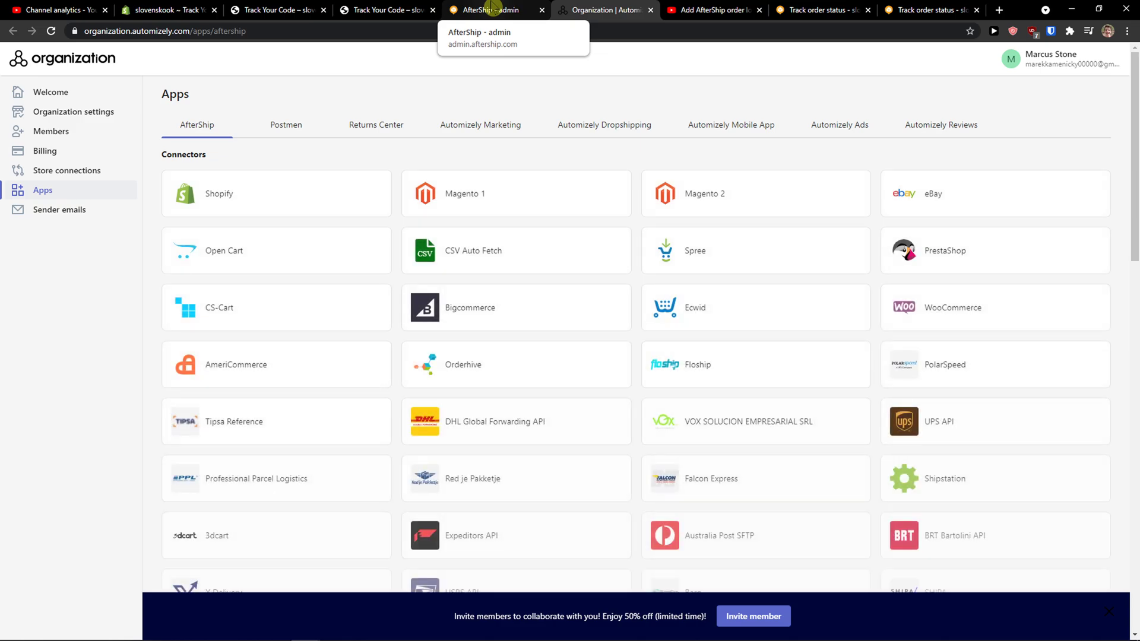
{"action": "scroll", "coordinate": [473, 115], "scroll_direction": "down", "scroll_amount": 5}
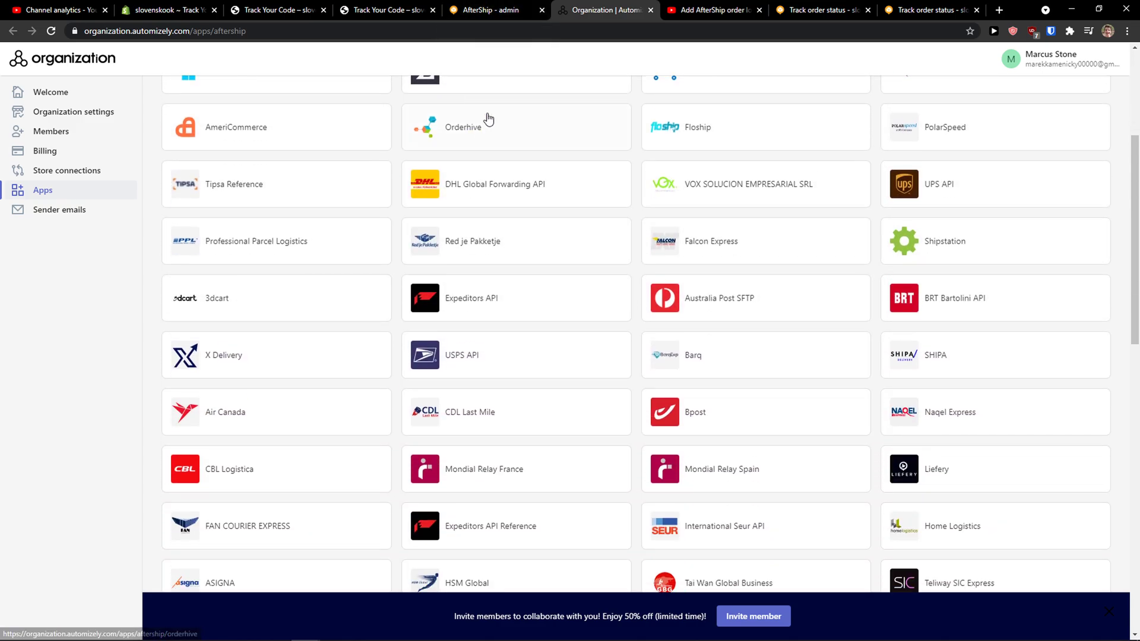
{"action": "left_click", "coordinate": [493, 9]}
{"action": "left_click", "coordinate": [97, 107]}
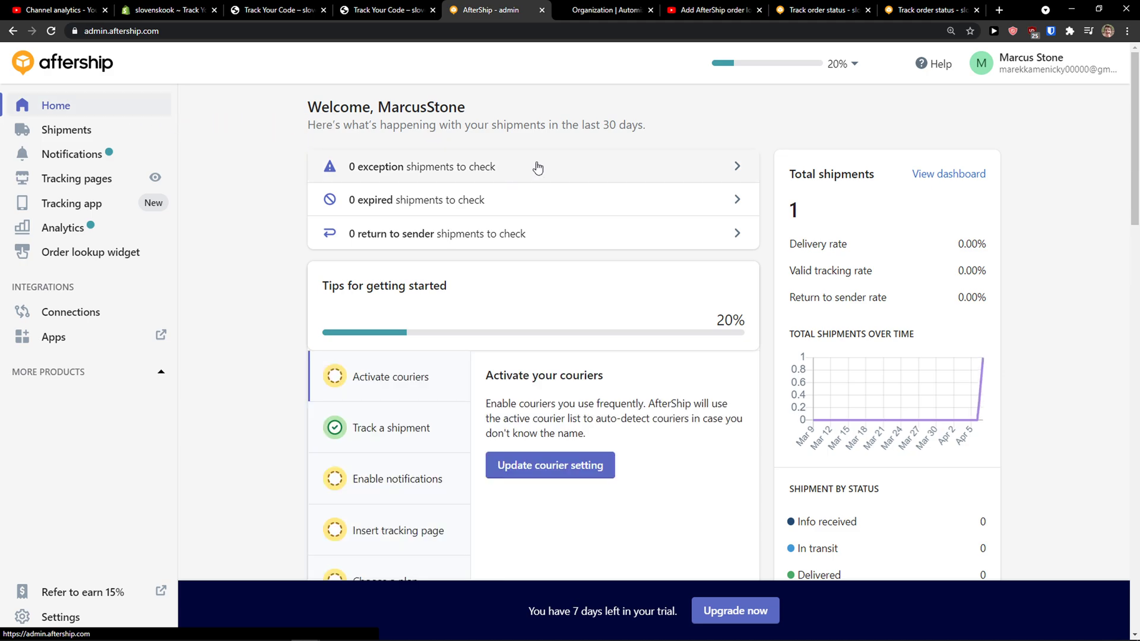
Step: Enable customer email notifications for Info received in AfterShip's Notifications settings
{"action": "scroll", "coordinate": [338, 227], "scroll_direction": "down", "scroll_amount": 1}
{"action": "scroll", "coordinate": [335, 224], "scroll_direction": "down", "scroll_amount": 2}
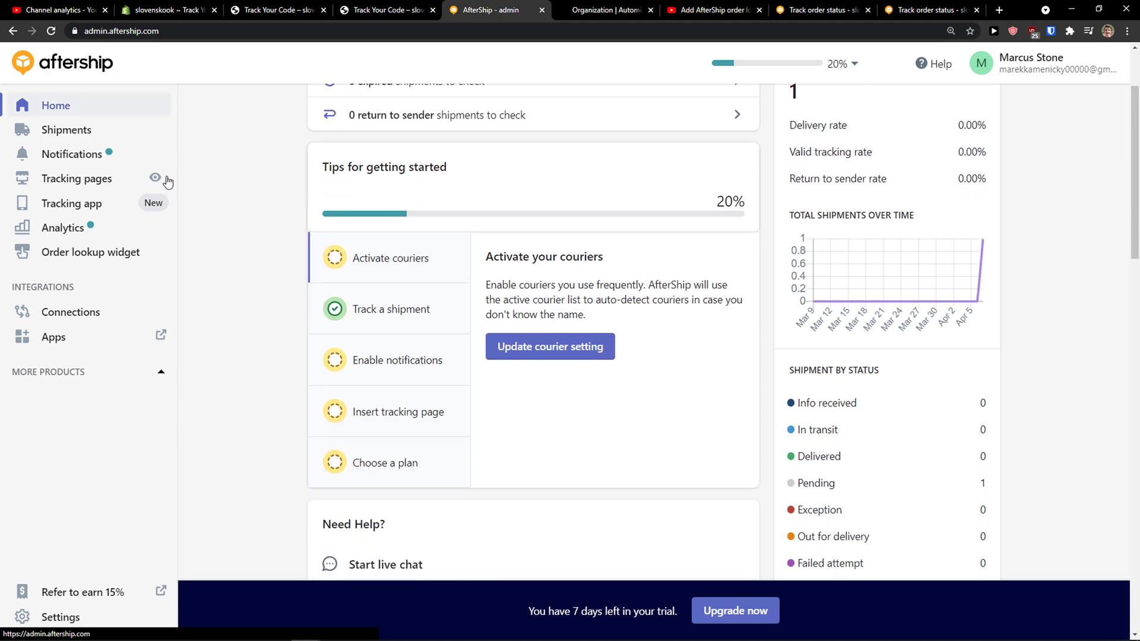
{"action": "left_click", "coordinate": [82, 155]}
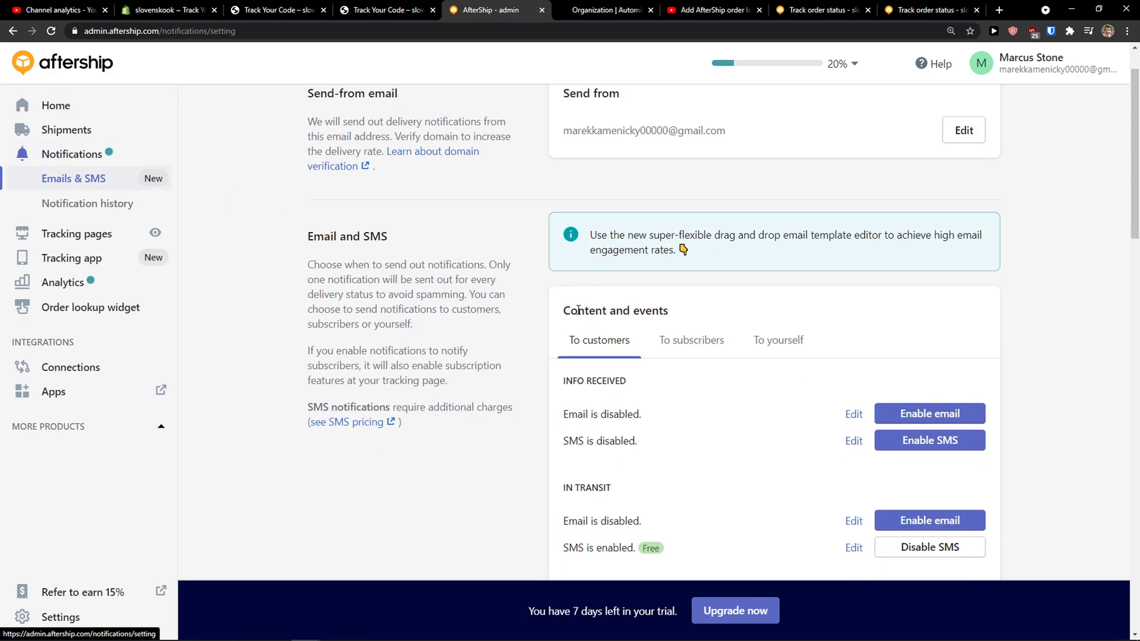
{"action": "scroll", "coordinate": [577, 310], "scroll_direction": "down", "scroll_amount": 2}
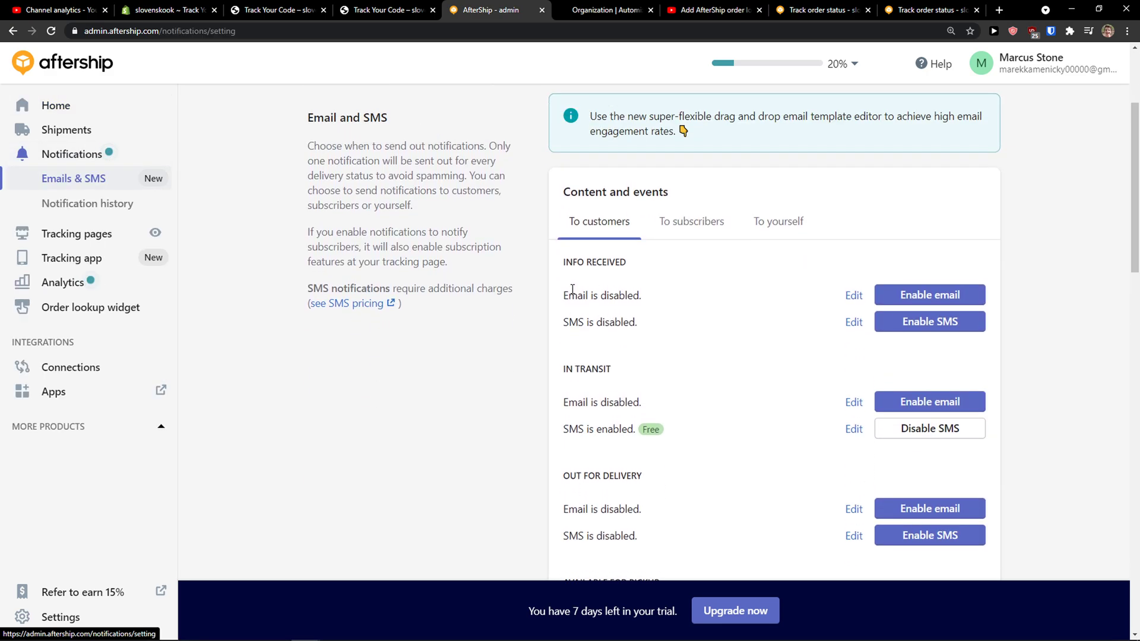
{"action": "left_click", "coordinate": [922, 295]}
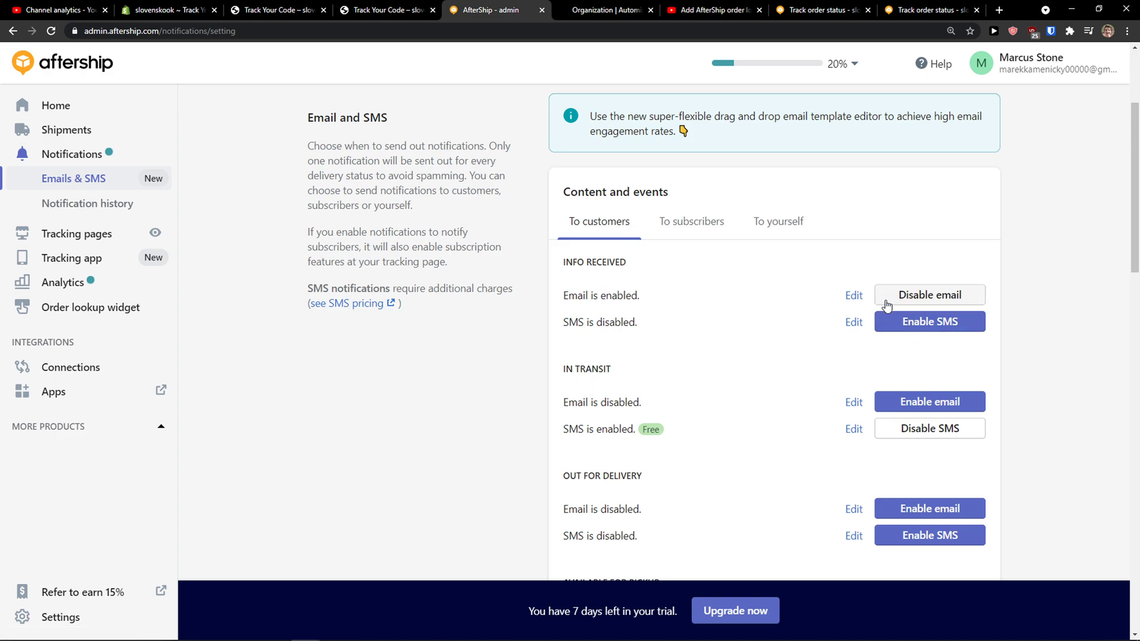
Step: Try enabling Info received SMS, dismiss the paid plan offer, and open Tracking pages settings
{"action": "left_click", "coordinate": [908, 321]}
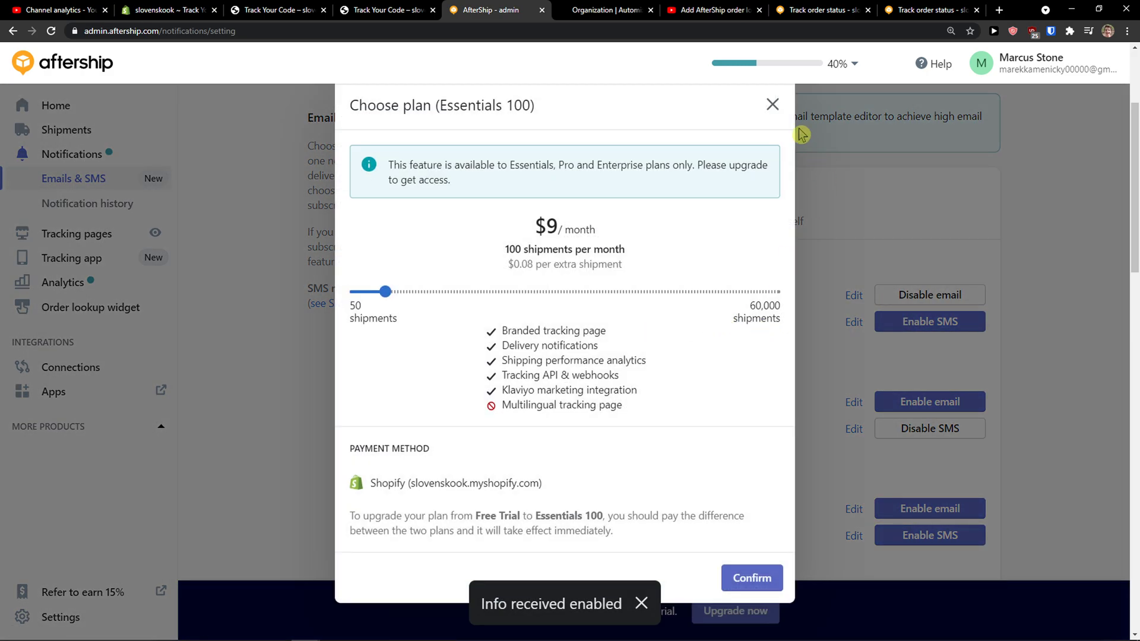
{"action": "left_click", "coordinate": [772, 105]}
{"action": "scroll", "coordinate": [796, 311], "scroll_direction": "down", "scroll_amount": 6}
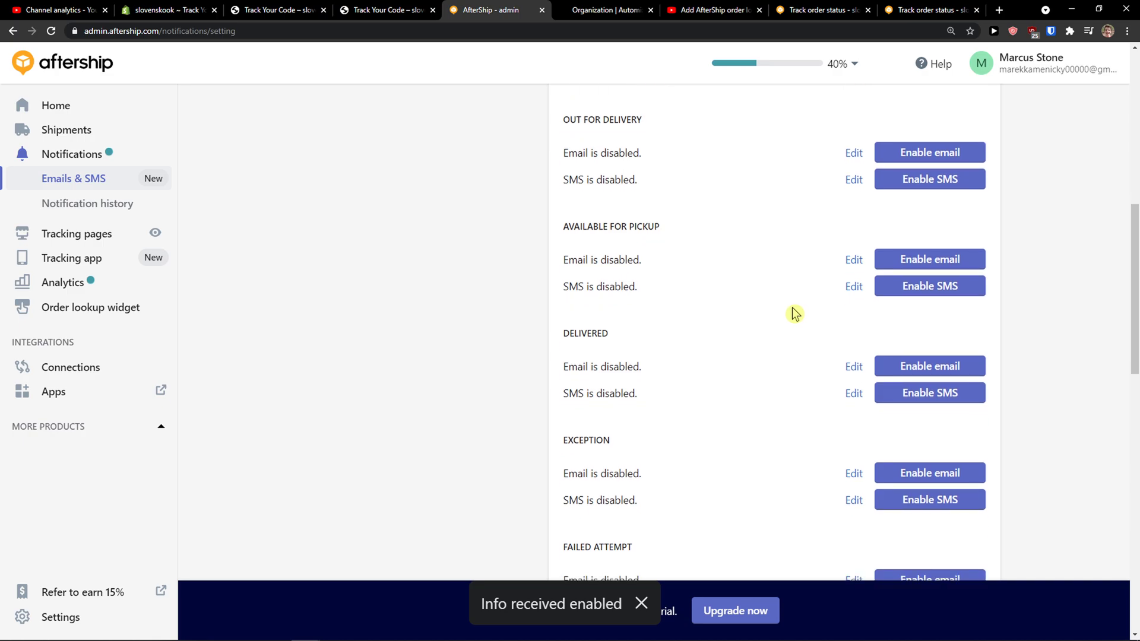
{"action": "left_click", "coordinate": [95, 236]}
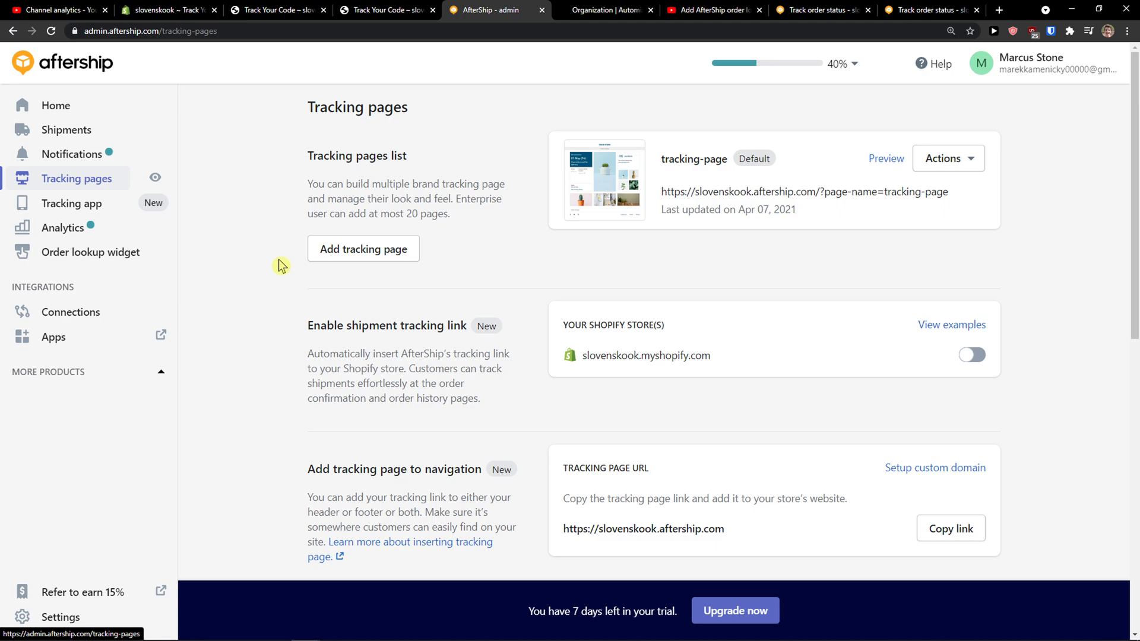
Step: Scroll through the Tracking pages options, then reopen the Order lookup widget settings
{"action": "scroll", "coordinate": [280, 266], "scroll_direction": "down", "scroll_amount": 2}
{"action": "scroll", "coordinate": [281, 265], "scroll_direction": "up", "scroll_amount": 1}
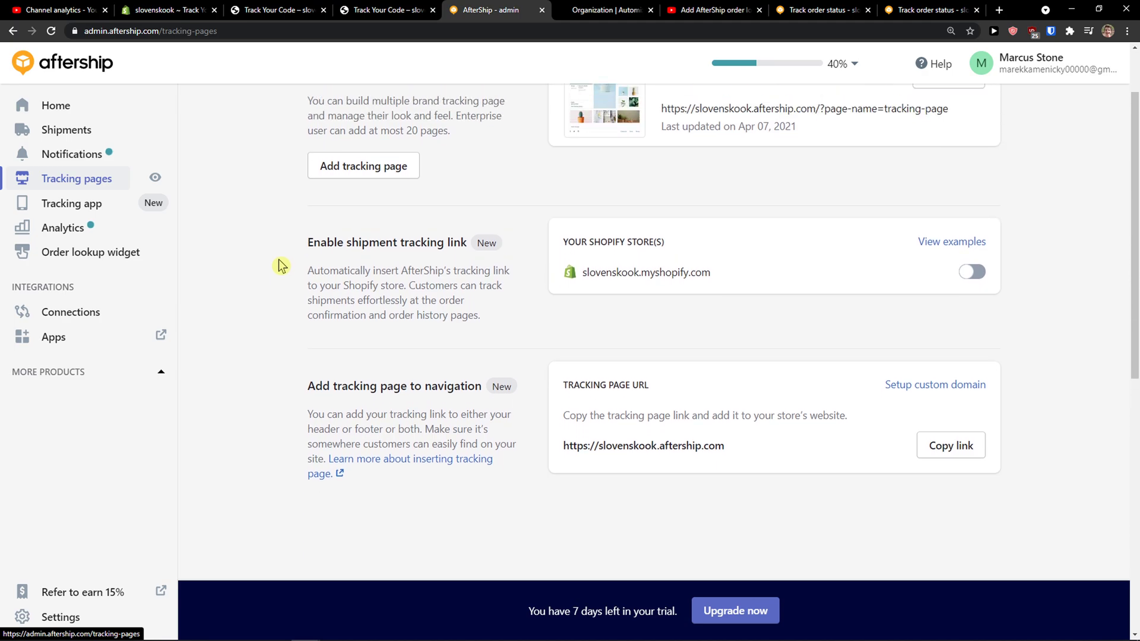
{"action": "scroll", "coordinate": [280, 265], "scroll_direction": "down", "scroll_amount": 1}
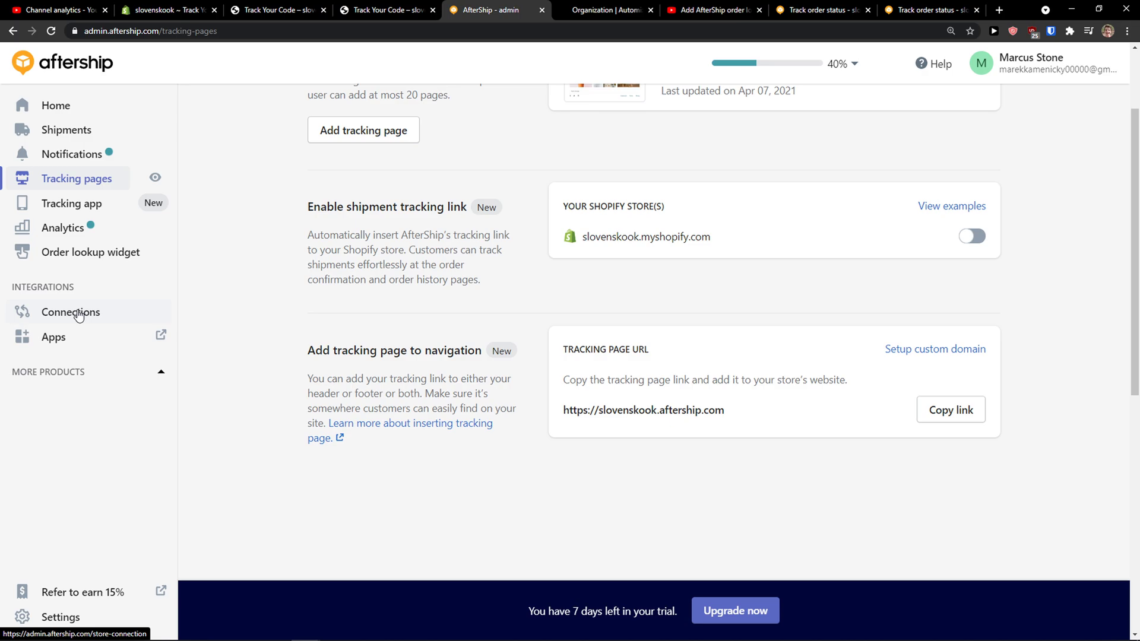
{"action": "left_click", "coordinate": [77, 262]}
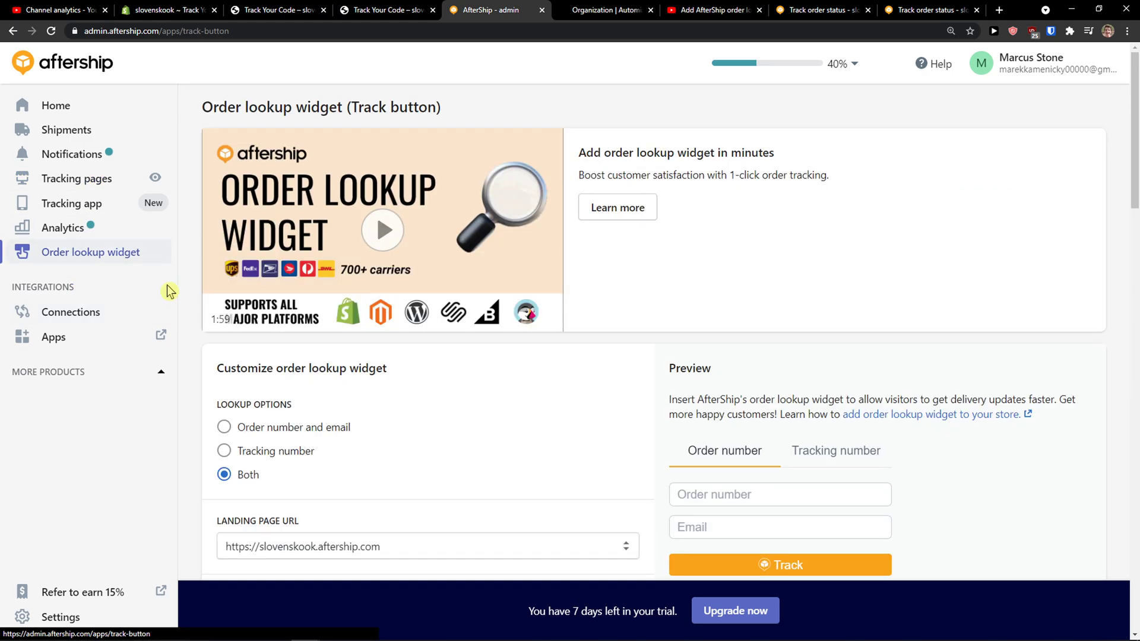